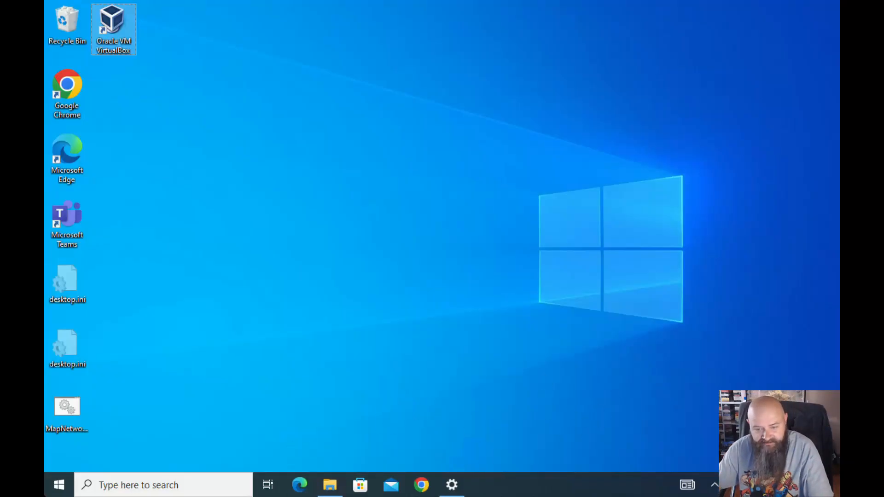
# Check the JenkinsLocks 'xtool update' snapshot's options without restoring it, then quit VirtualBox Manager
pyautogui.moveTo(236, 496)
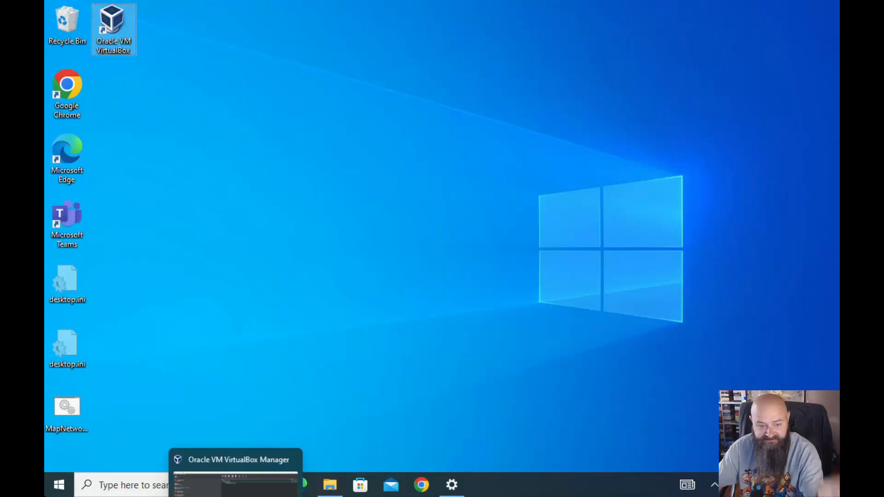
pyautogui.click(236, 484)
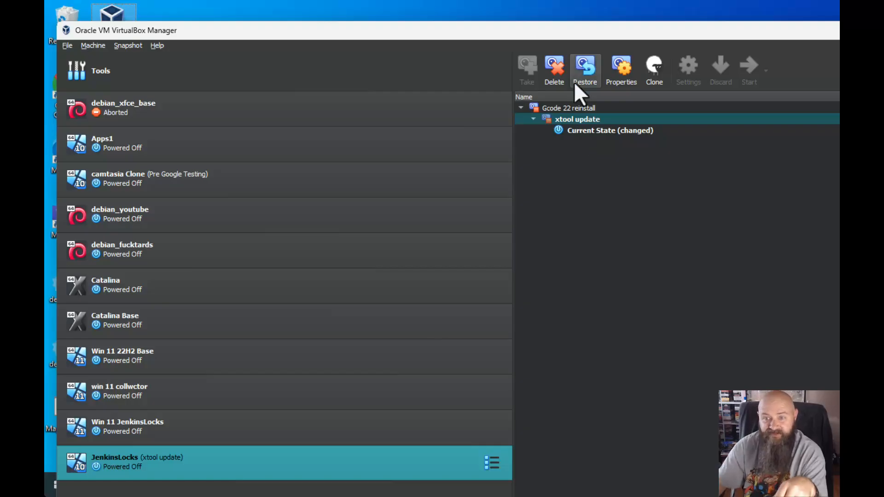
pyautogui.rightClick(570, 118)
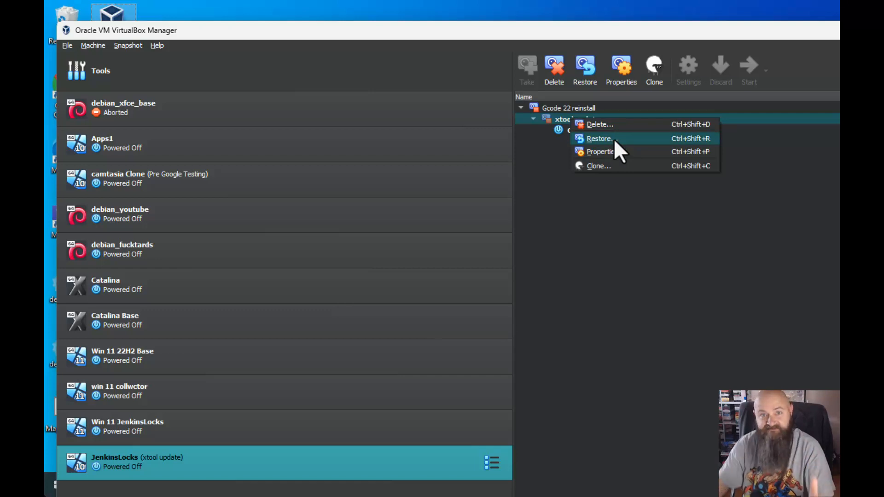
pyautogui.click(602, 235)
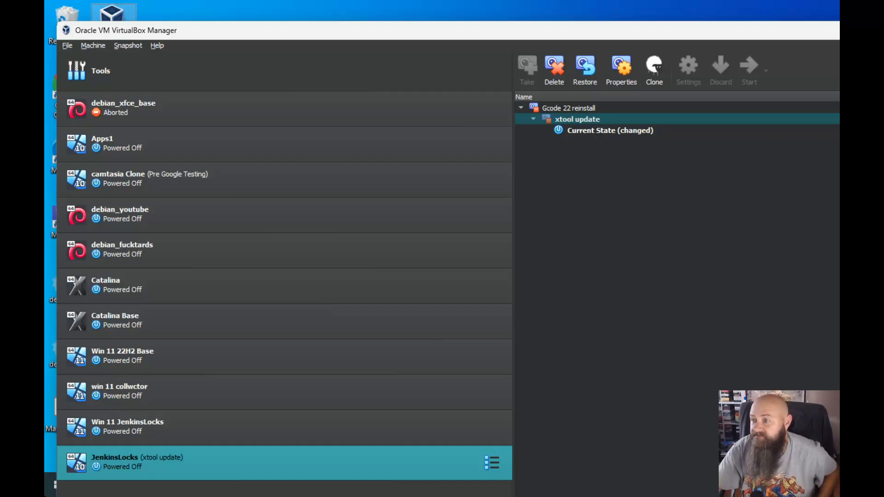
pyautogui.hotkey('alt', 'F4')
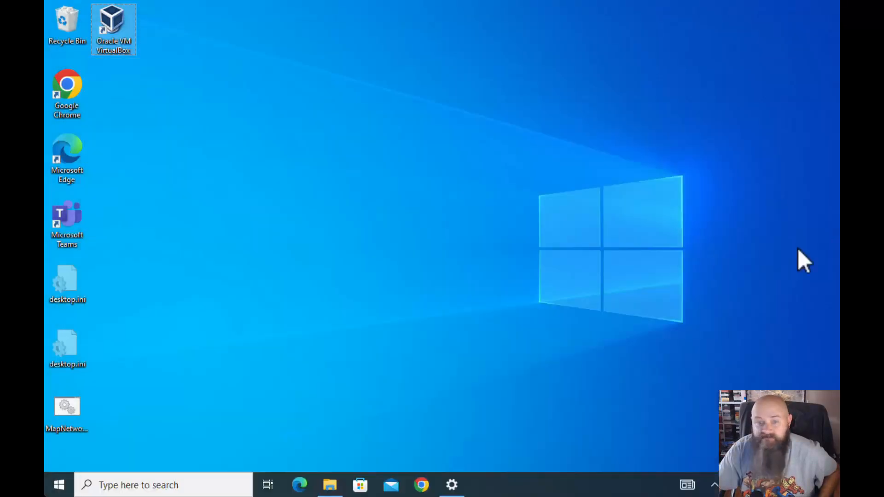
# Relaunch VirtualBox and remove the JenkinsLocks VM, dismissing the media removal notification
pyautogui.doubleClick(115, 20)
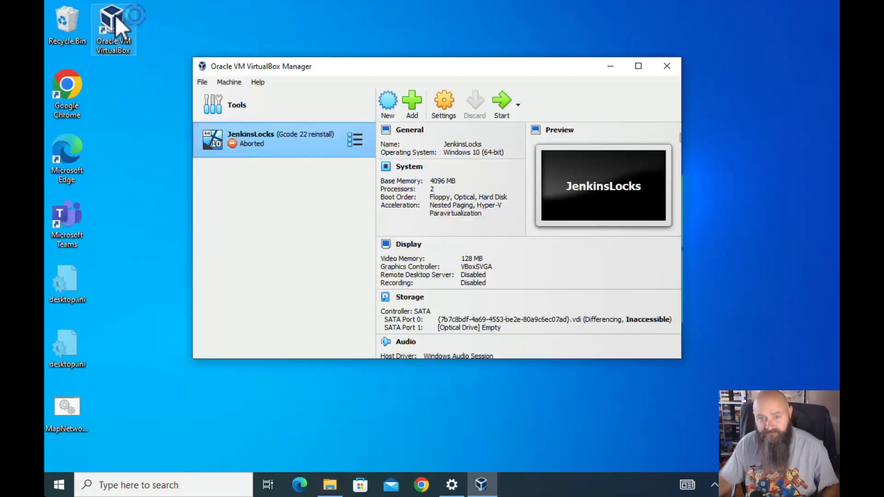
pyautogui.rightClick(300, 156)
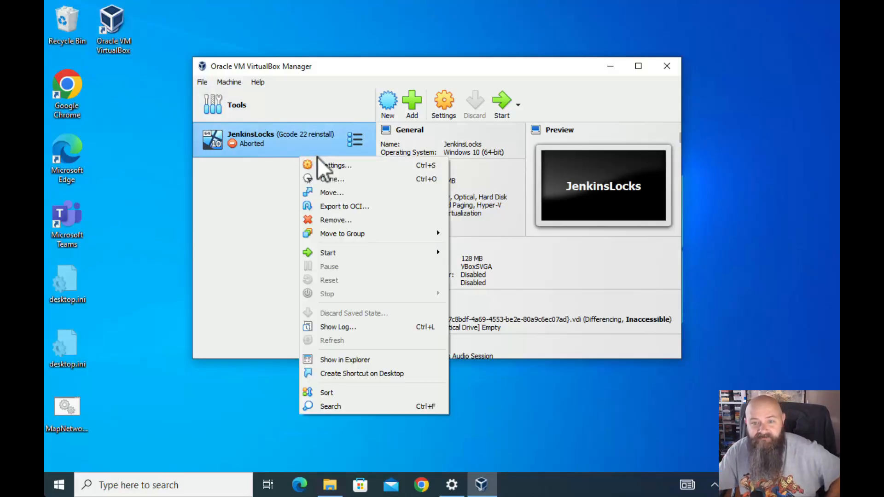
pyautogui.click(336, 221)
pyautogui.click(386, 270)
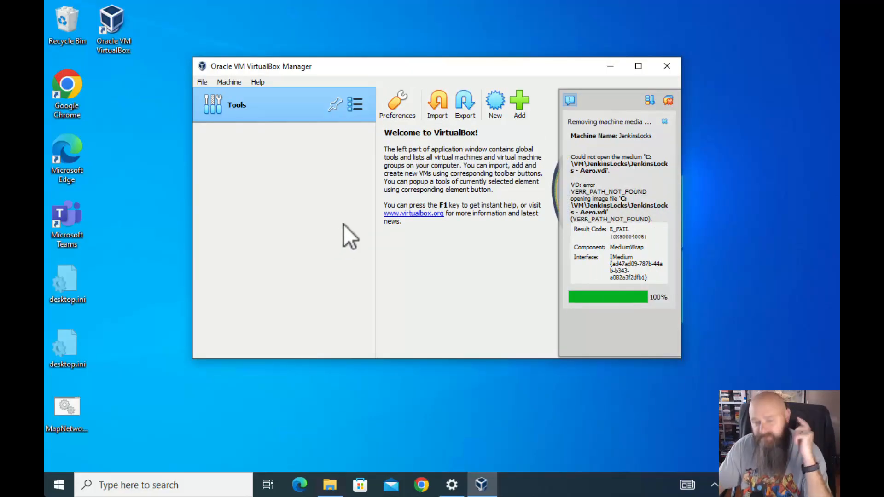
pyautogui.click(669, 100)
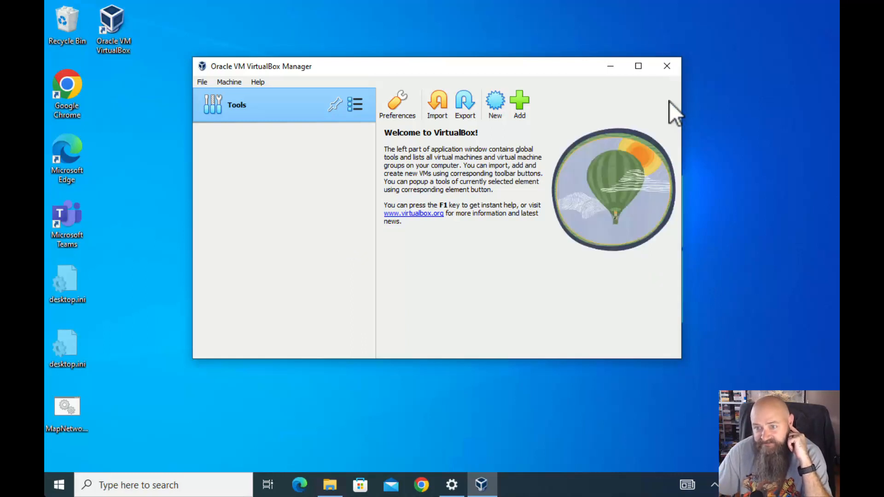
# Open VirtualBox Preferences from the File menu
pyautogui.click(226, 82)
pyautogui.moveTo(208, 81)
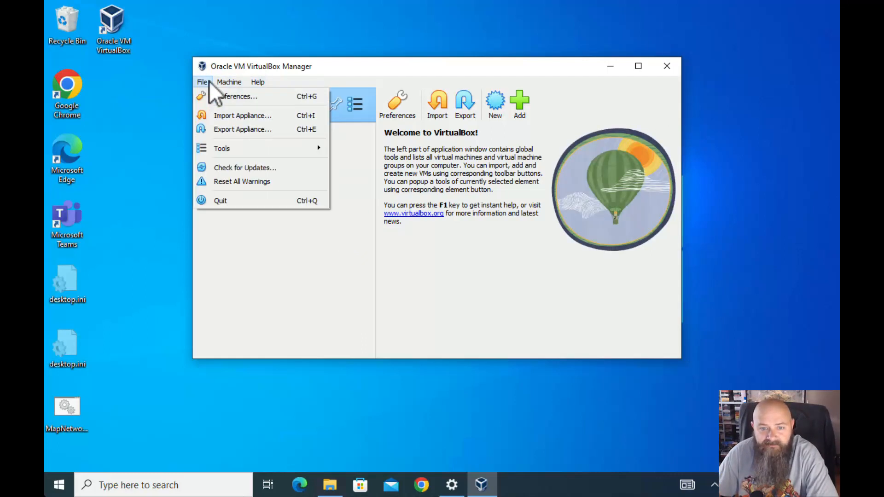
pyautogui.click(234, 98)
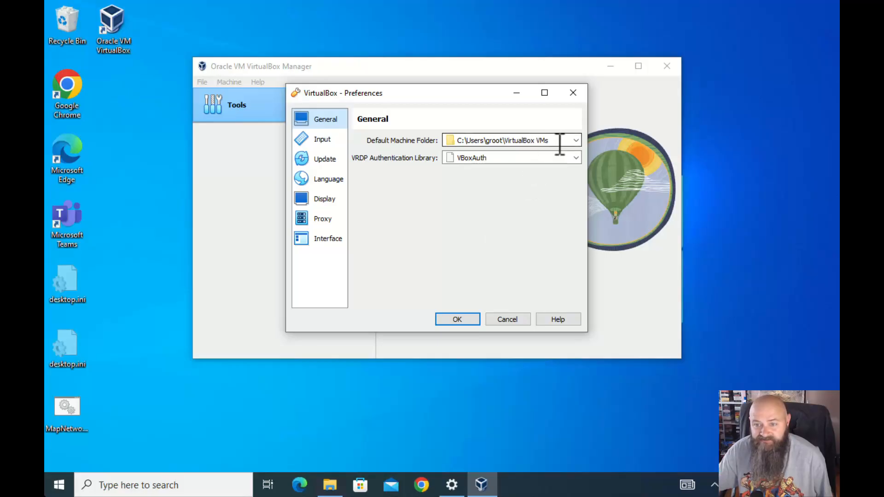
# Browse to the empty C:\VM folder in File Explorer, select its path, then minimize Explorer
pyautogui.click(330, 484)
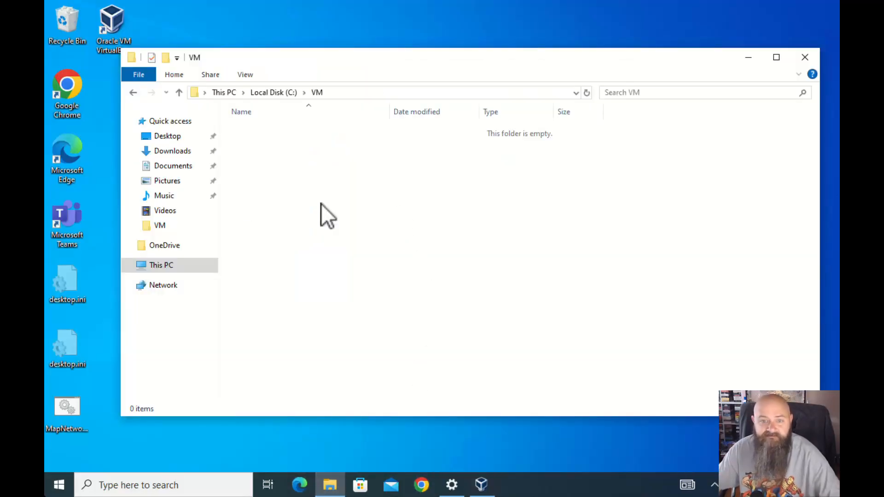
pyautogui.click(161, 265)
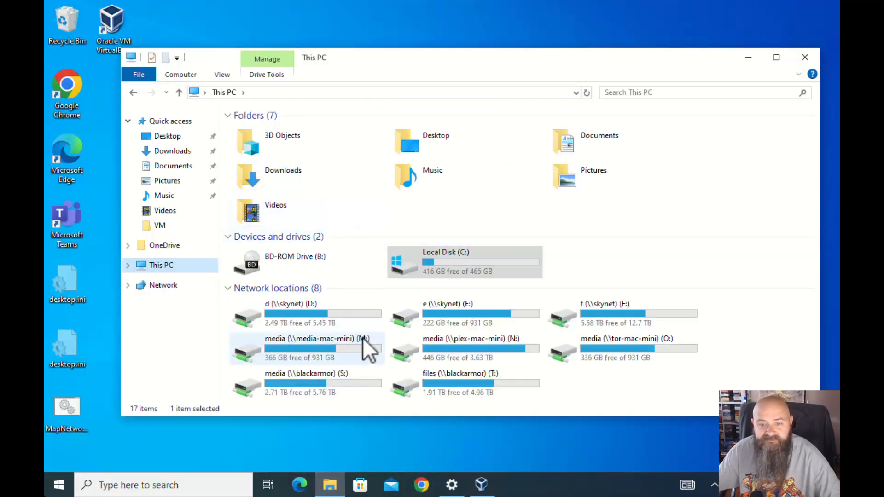
pyautogui.doubleClick(435, 272)
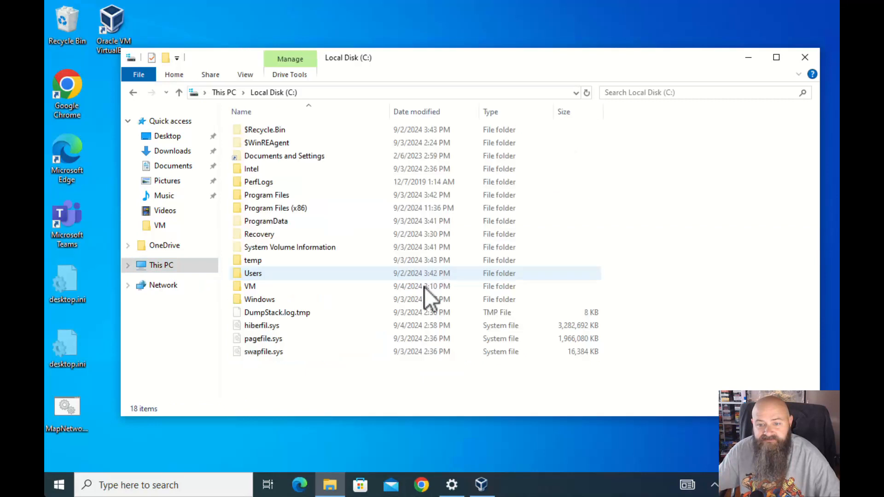
pyautogui.doubleClick(251, 286)
pyautogui.click(378, 92)
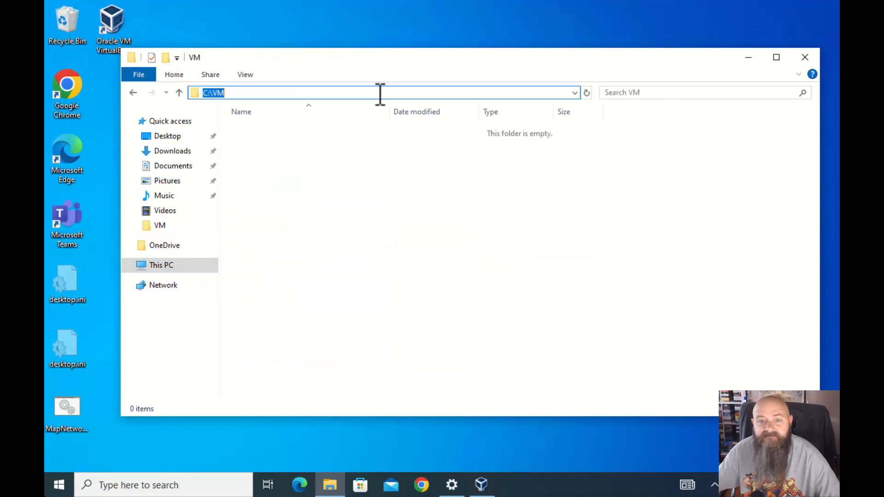
pyautogui.click(380, 93)
pyautogui.moveTo(310, 97); pyautogui.dragTo(148, 109)
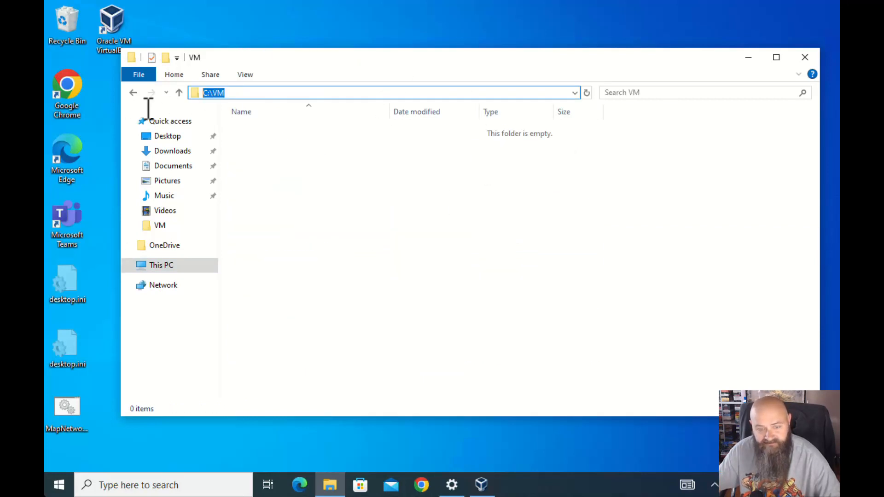
pyautogui.click(749, 57)
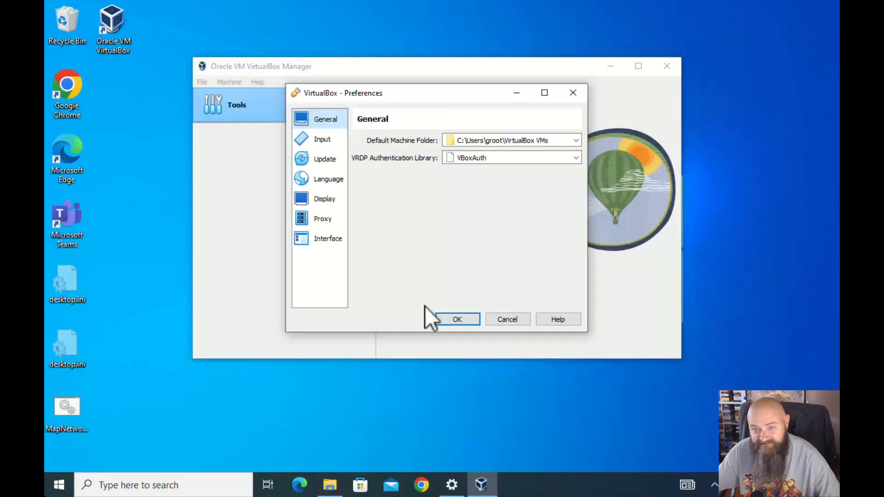
# Set the Default Machine Folder to C:\VM and save the preferences
pyautogui.click(558, 140)
pyautogui.moveTo(550, 141); pyautogui.dragTo(414, 146)
pyautogui.write('C:\\VM')
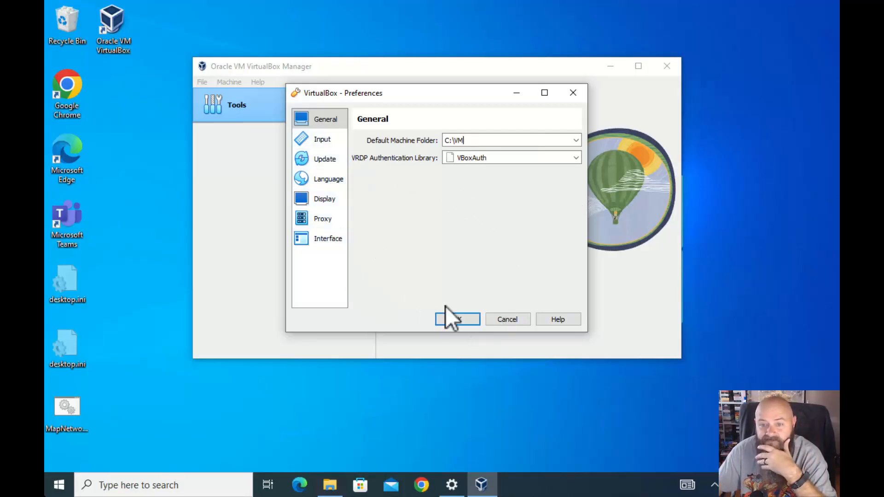
pyautogui.click(328, 238)
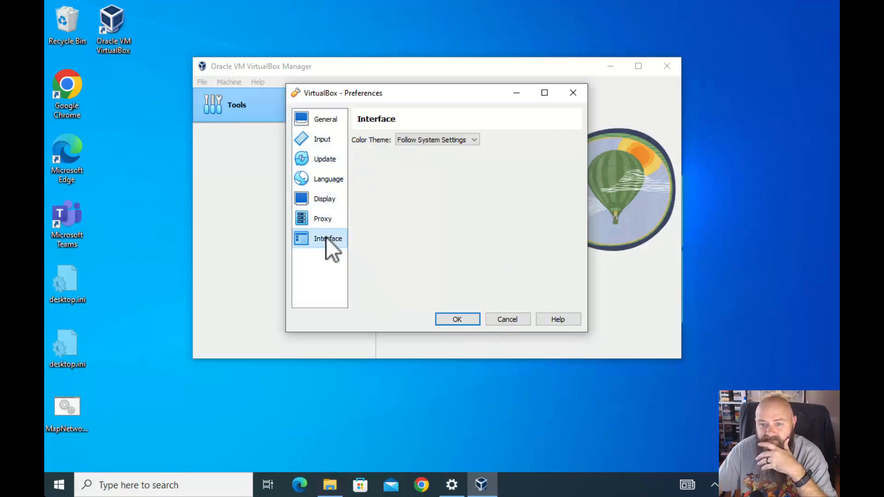
pyautogui.click(468, 320)
# Browse the global Tools list and machine options without opening anything
pyautogui.click(203, 83)
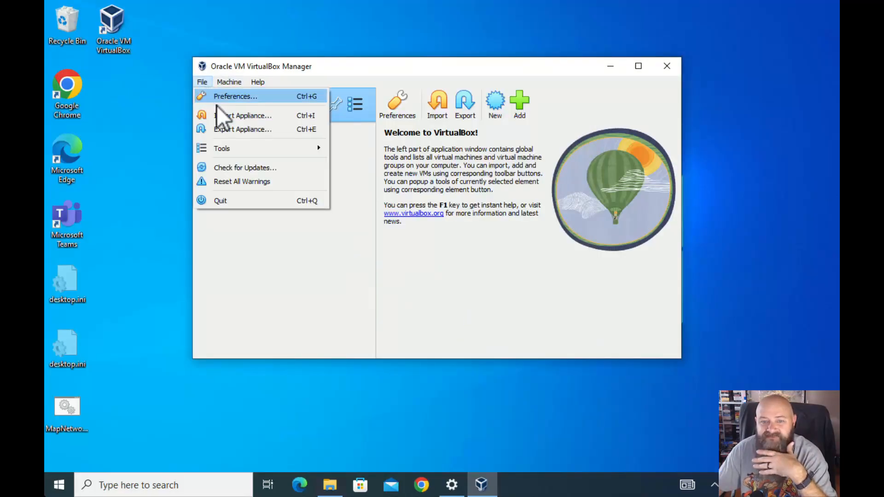
pyautogui.moveTo(242, 143)
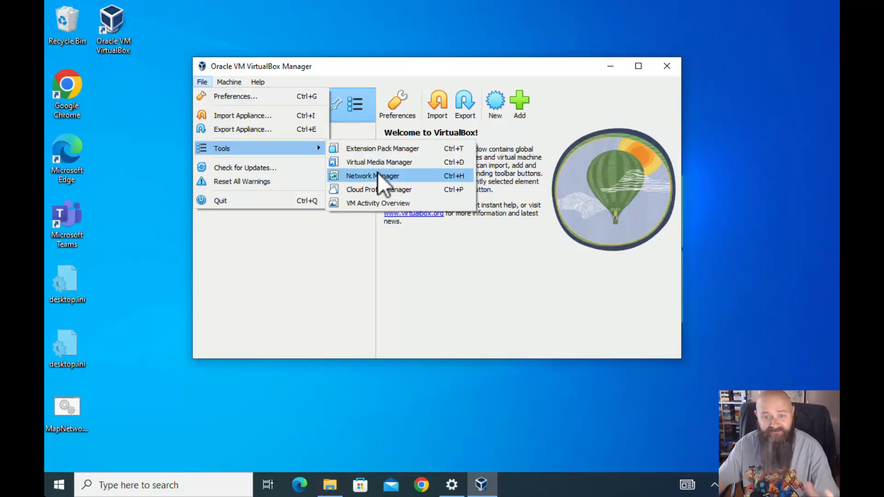
pyautogui.click(334, 269)
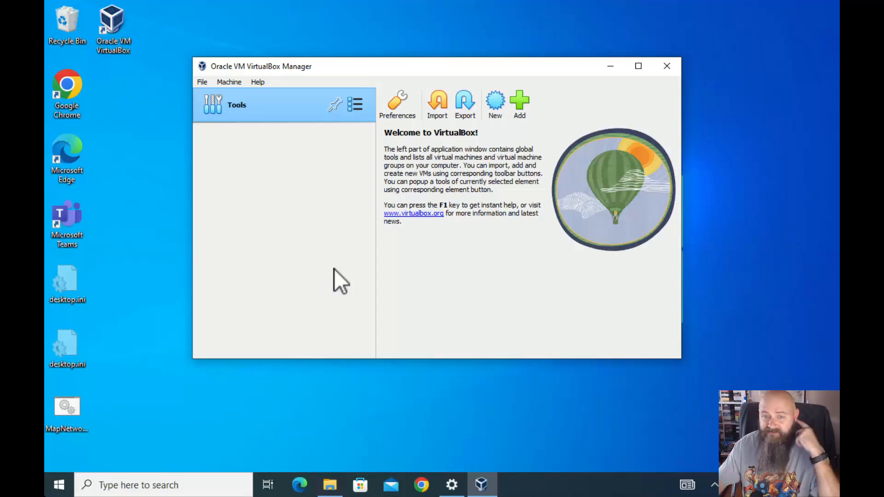
pyautogui.click(231, 81)
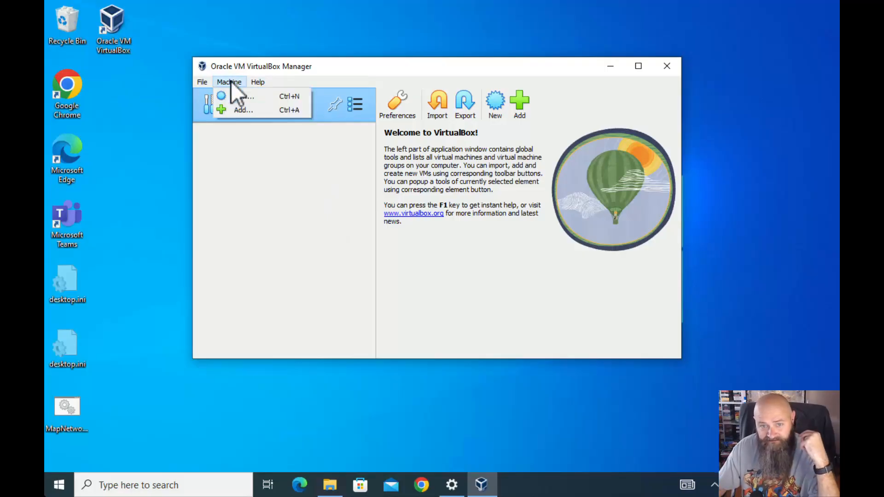
pyautogui.click(300, 275)
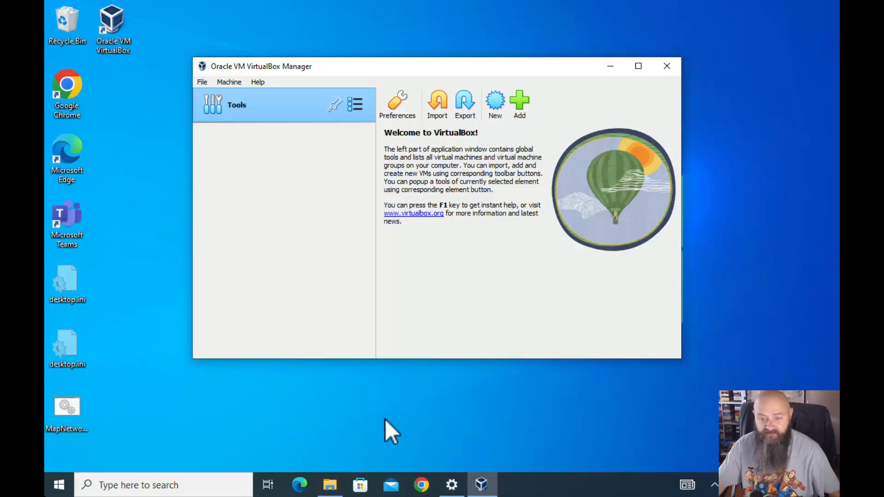
pyautogui.click(422, 485)
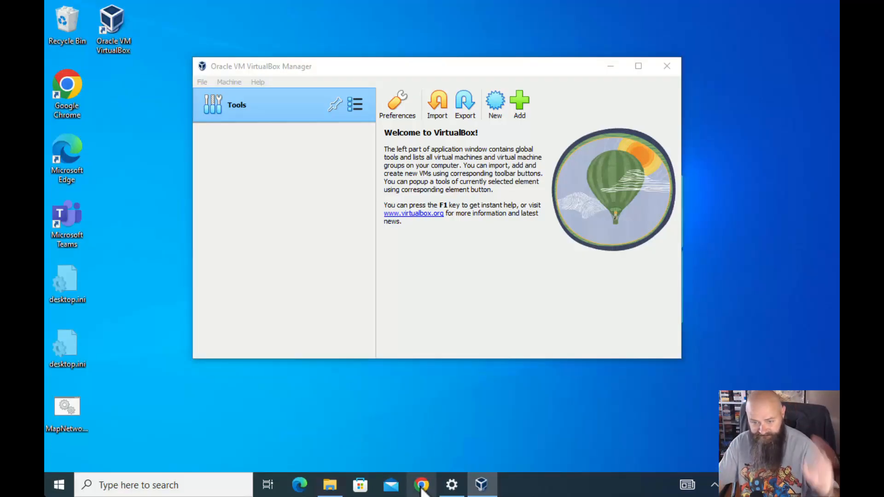
# Search Google for 'windows 10 media creation tool' and open Microsoft's Windows 10 download page
pyautogui.moveTo(304, 17); pyautogui.dragTo(402, 39)
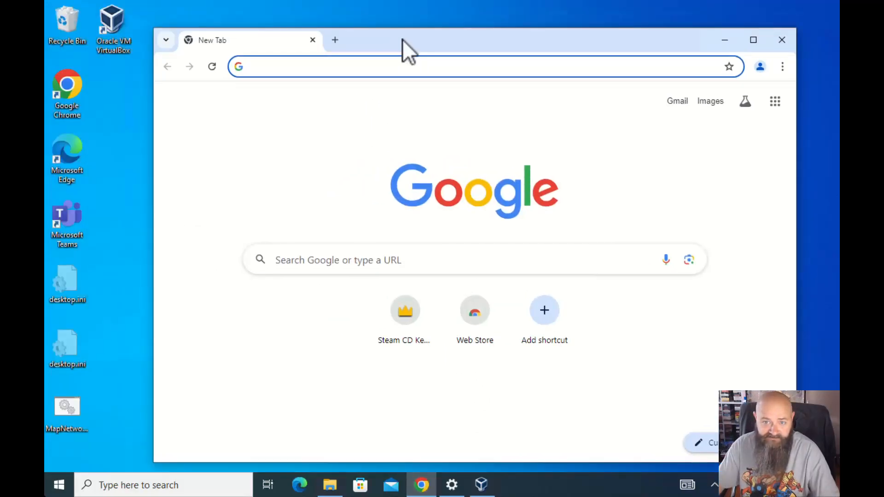
pyautogui.click(366, 67)
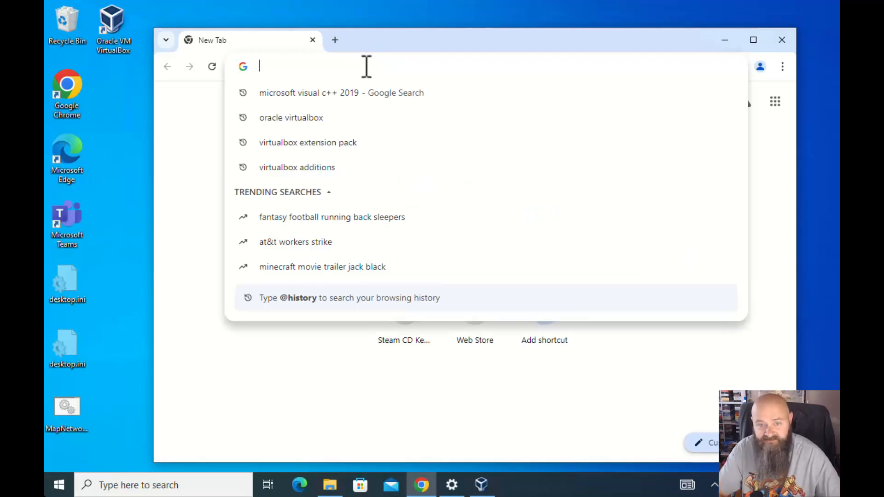
pyautogui.write('windows ')
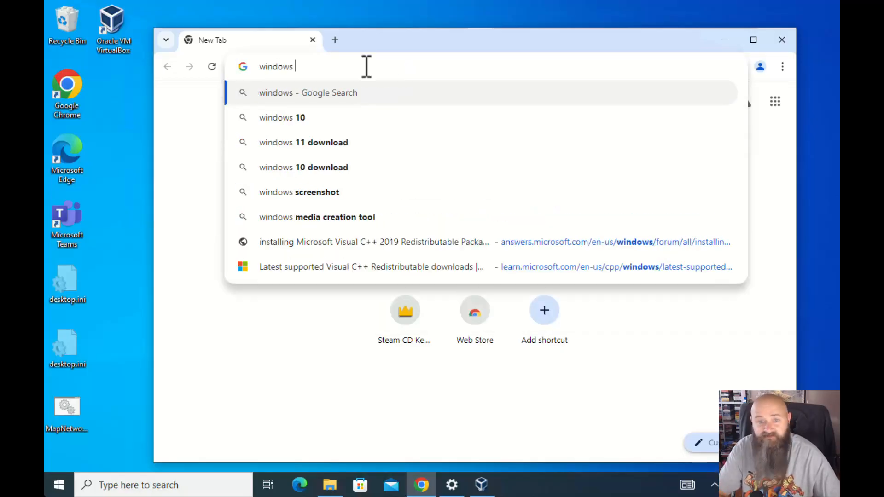
pyautogui.write('10 ')
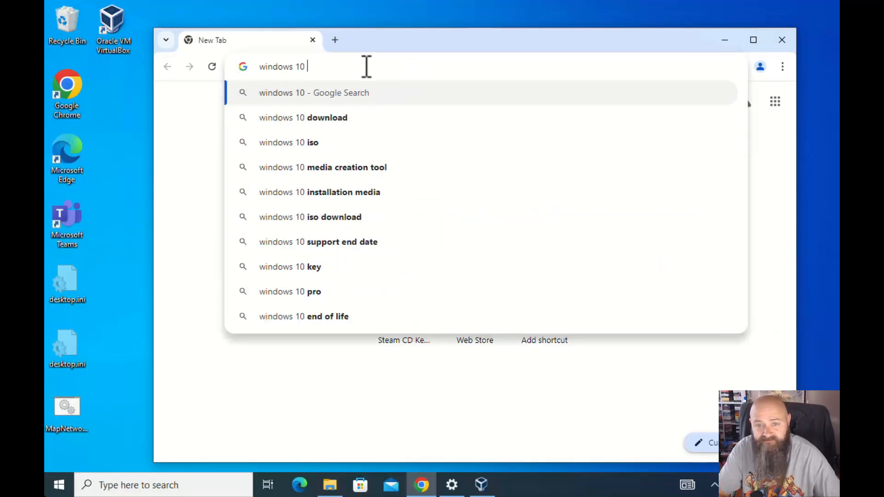
pyautogui.write('media creation tool')
pyautogui.press('Right')
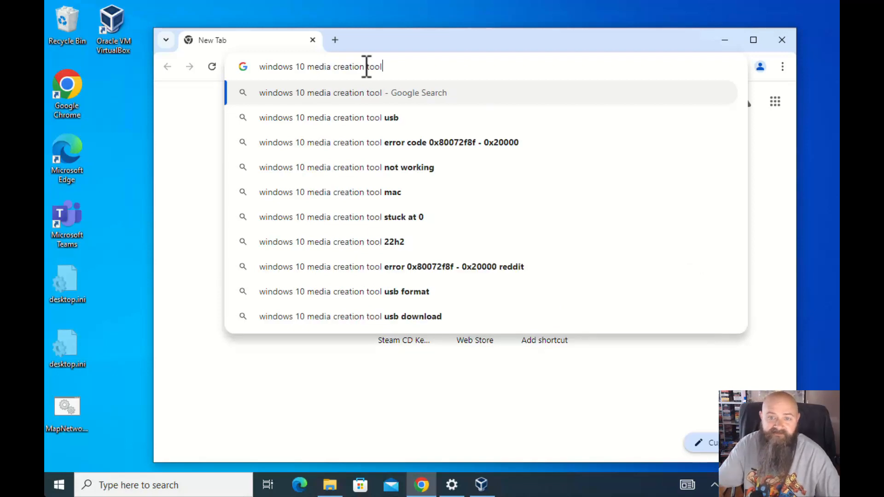
pyautogui.press('Return')
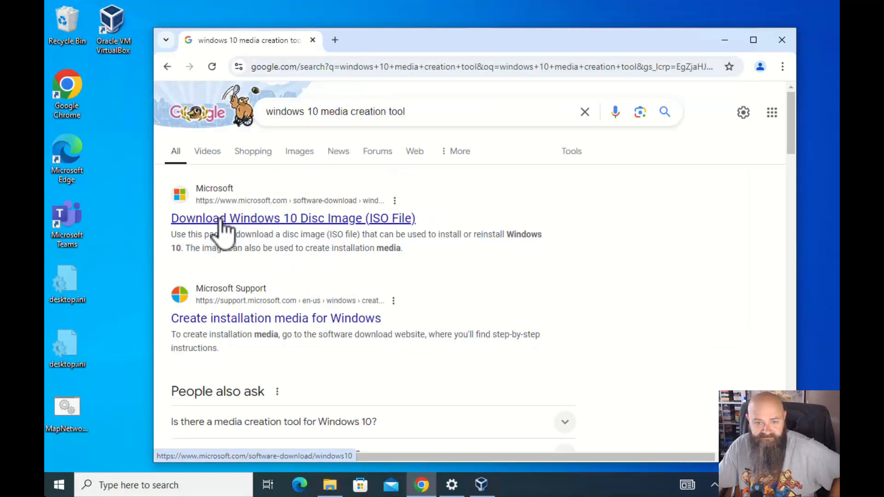
pyautogui.click(280, 218)
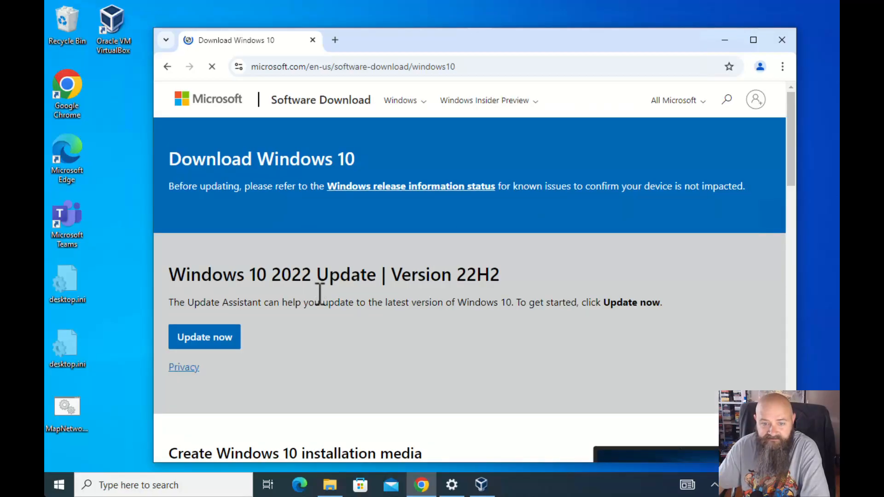
# Download the media creation tool from the 'Create Windows 10 installation media' section
pyautogui.scroll(-5, 319, 295)
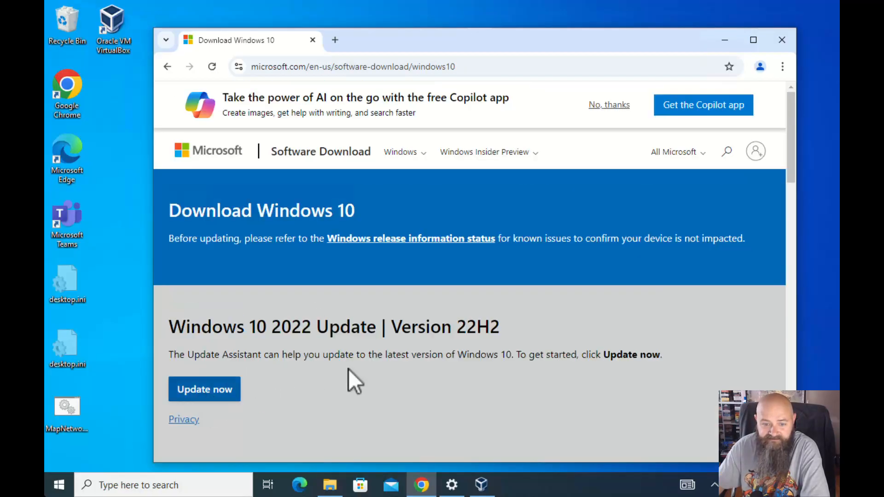
pyautogui.scroll(-5, 352, 379)
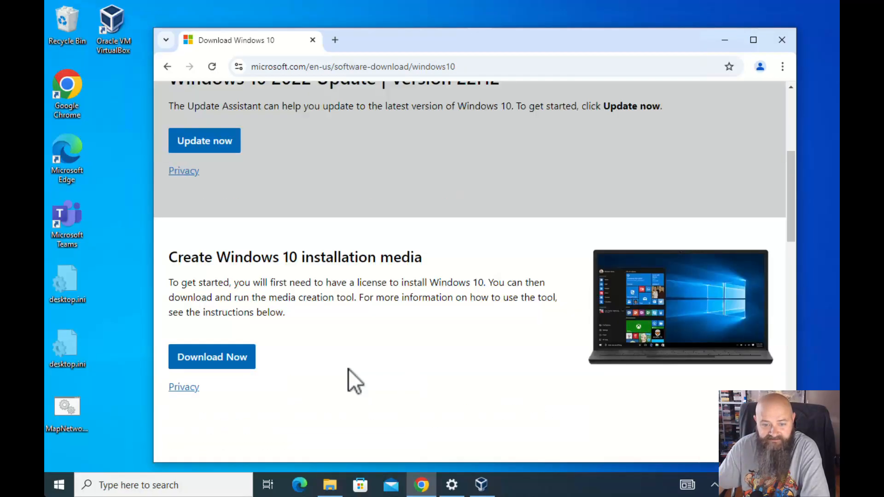
pyautogui.click(233, 359)
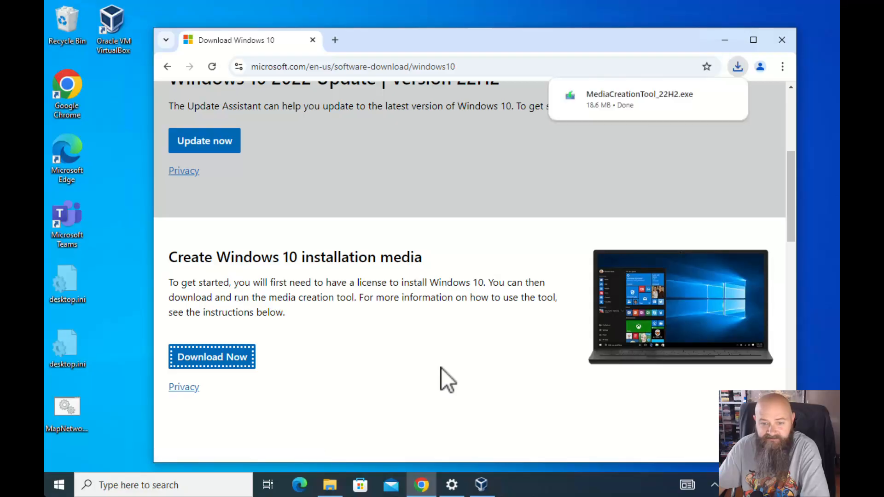
# Expand and read the More download options section of the page
pyautogui.scroll(-1, 441, 368)
pyautogui.scroll(-5, 441, 367)
pyautogui.scroll(3, 441, 368)
pyautogui.scroll(-2, 441, 368)
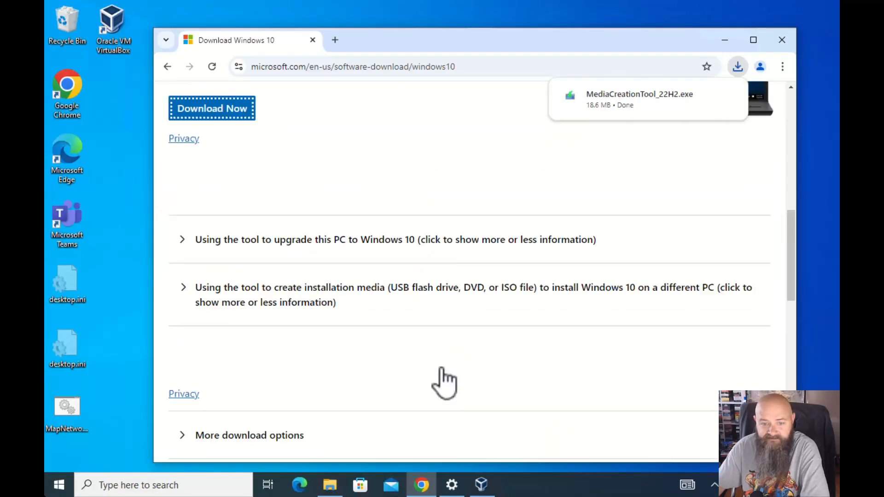
pyautogui.click(203, 373)
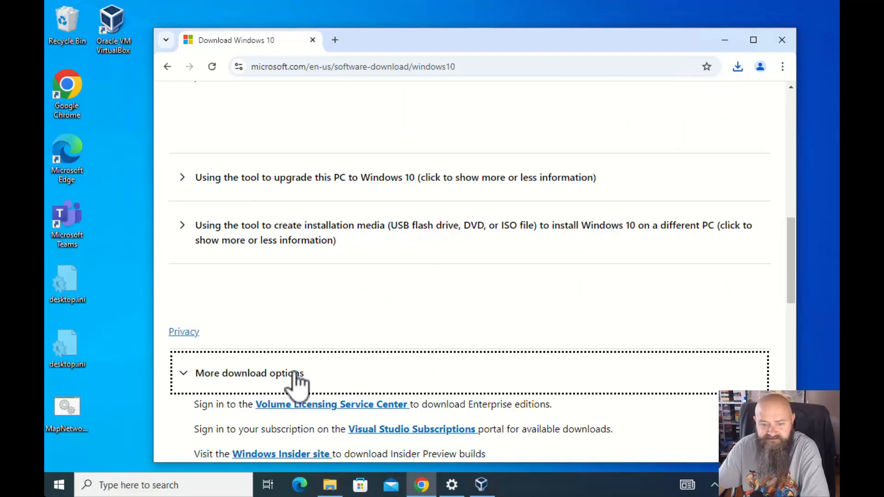
pyautogui.scroll(-2, 295, 373)
pyautogui.scroll(4, 297, 371)
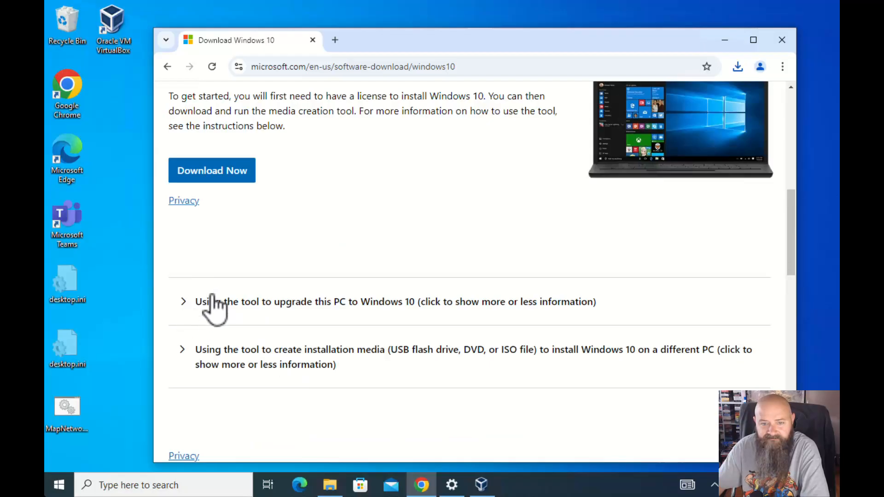
pyautogui.scroll(4, 222, 319)
pyautogui.scroll(-1, 226, 313)
pyautogui.scroll(-3, 215, 299)
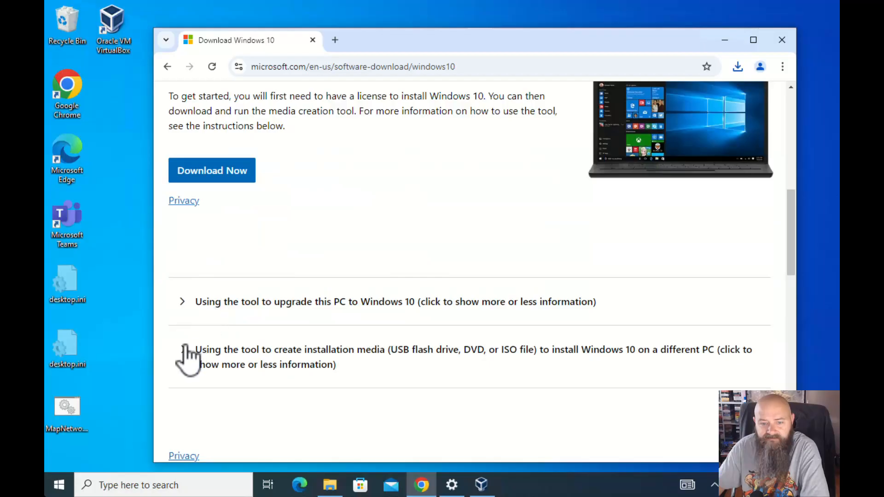
# Read the installation-media and upgrade instructions, then confirm MediaCreationTool_22H2.exe (18.6 MB) finished downloading
pyautogui.click(195, 356)
pyautogui.scroll(-3, 271, 352)
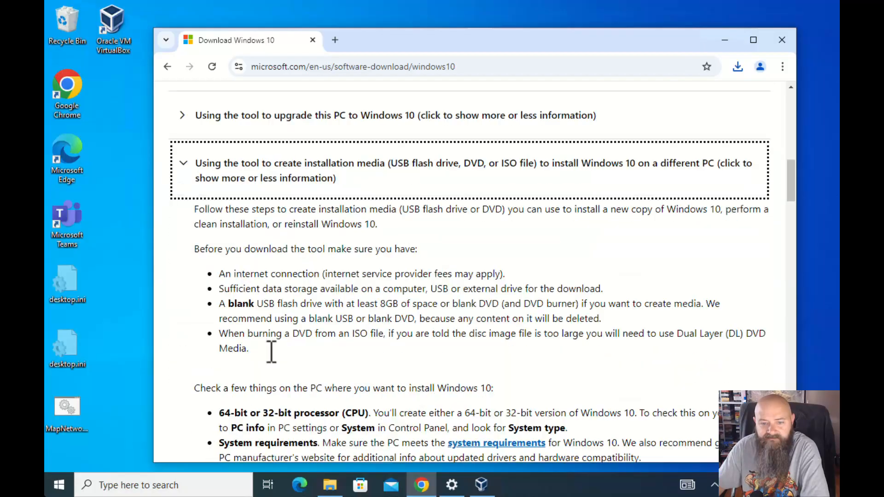
pyautogui.scroll(-2, 272, 352)
pyautogui.scroll(4, 272, 352)
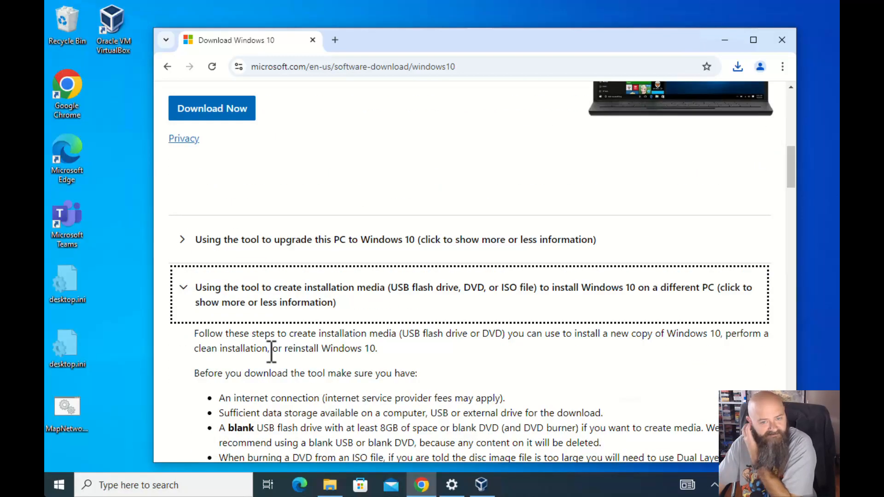
pyautogui.scroll(2, 272, 353)
pyautogui.click(187, 365)
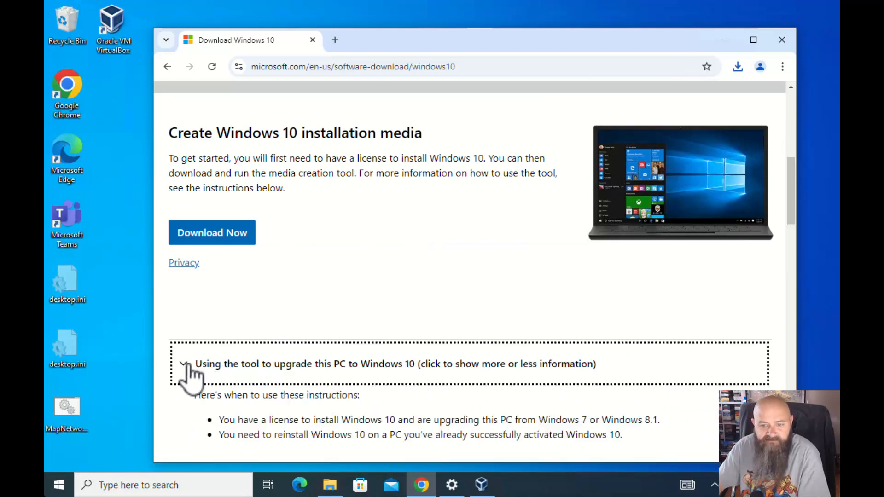
pyautogui.click(189, 369)
pyautogui.scroll(2, 354, 281)
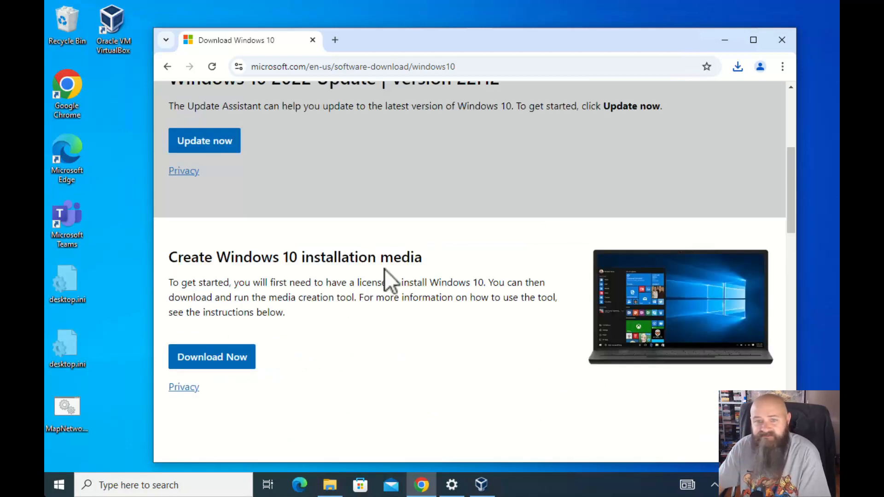
pyautogui.click(739, 67)
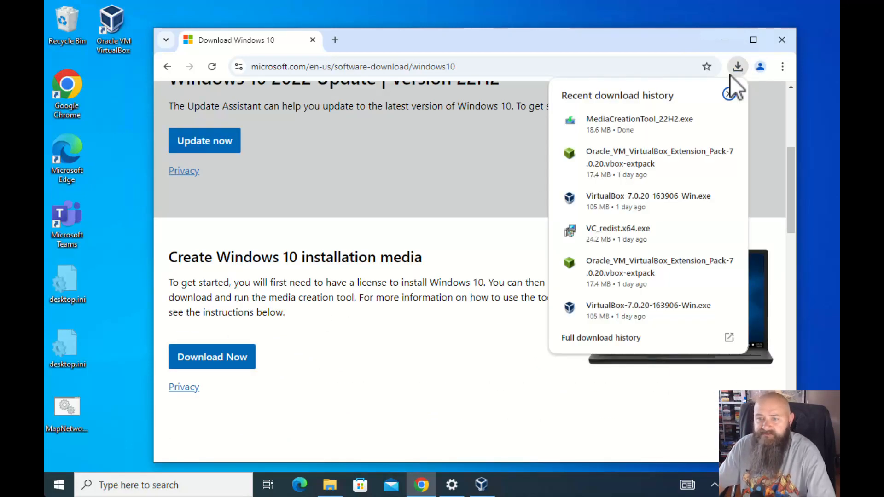
# Run MediaCreationTool_22H2.exe with administrator approval and accept its license terms
pyautogui.click(635, 124)
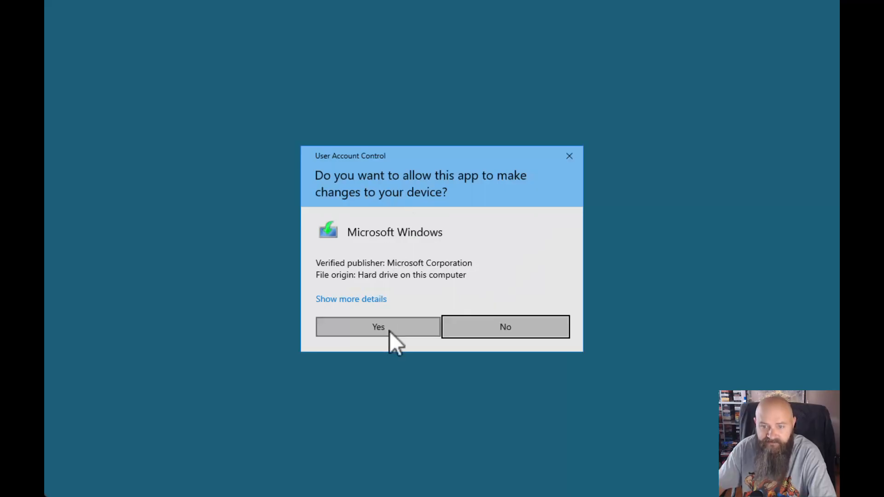
pyautogui.click(388, 328)
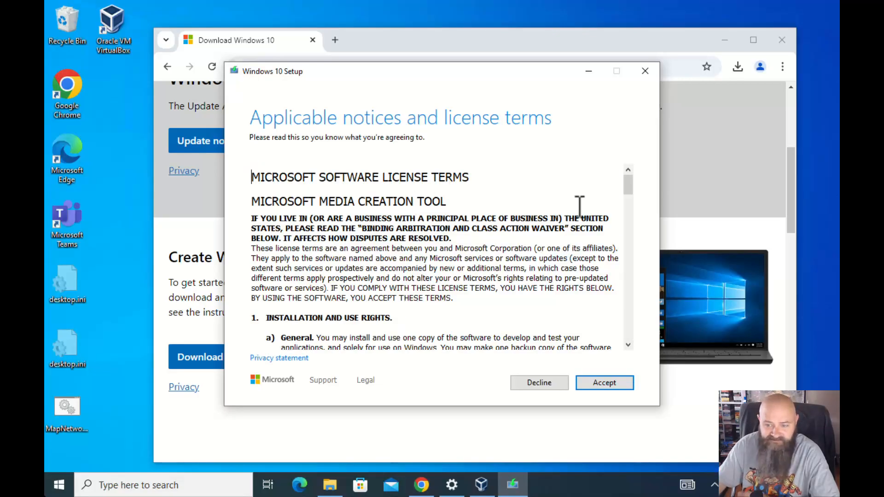
pyautogui.moveTo(630, 190); pyautogui.dragTo(607, 386)
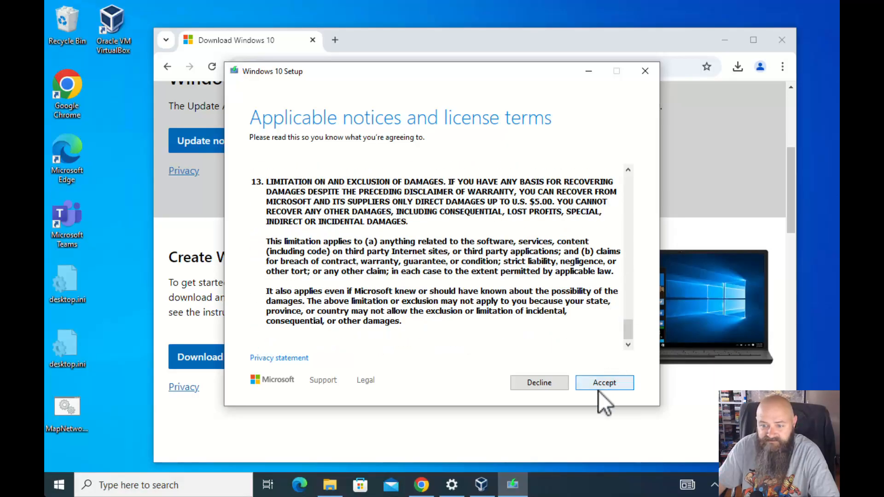
pyautogui.click(598, 385)
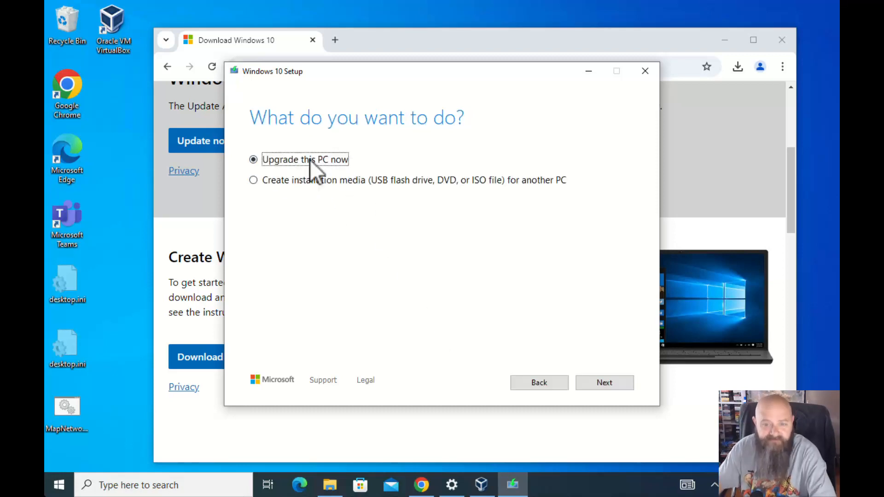
# Choose to create an ISO file of Windows 10, English (United States), 64-bit (x64)
pyautogui.click(255, 180)
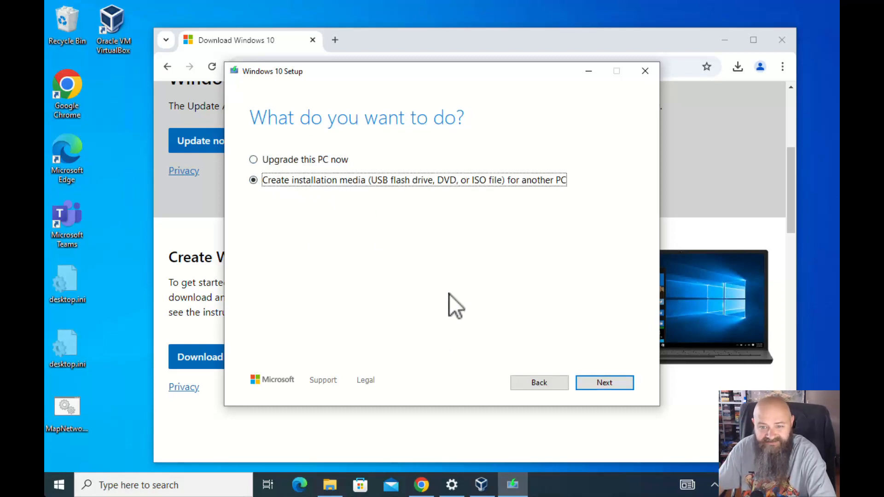
pyautogui.click(604, 382)
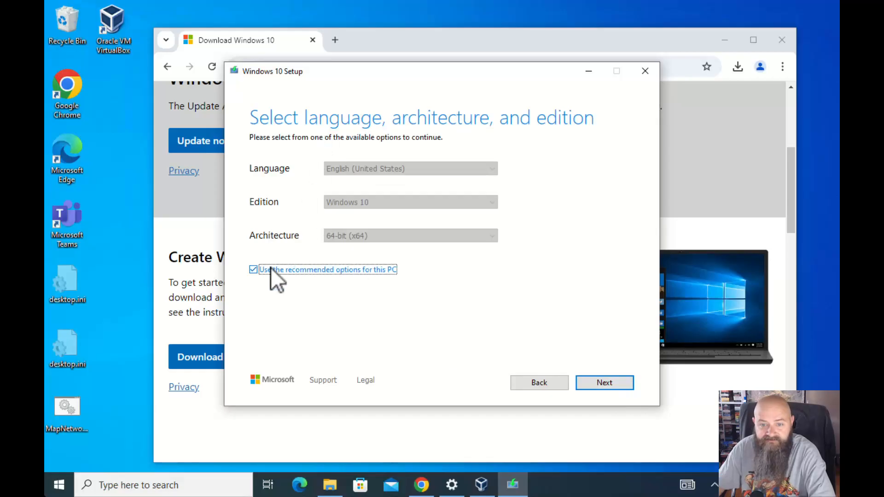
pyautogui.click(253, 268)
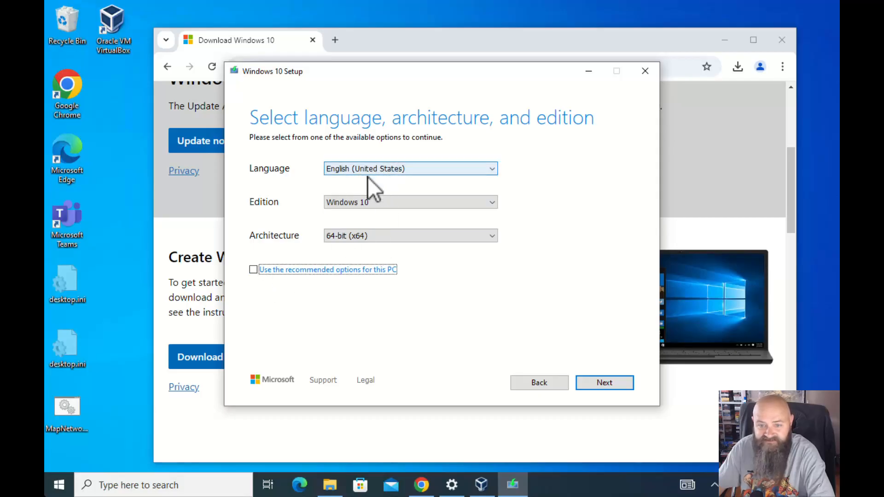
pyautogui.click(452, 204)
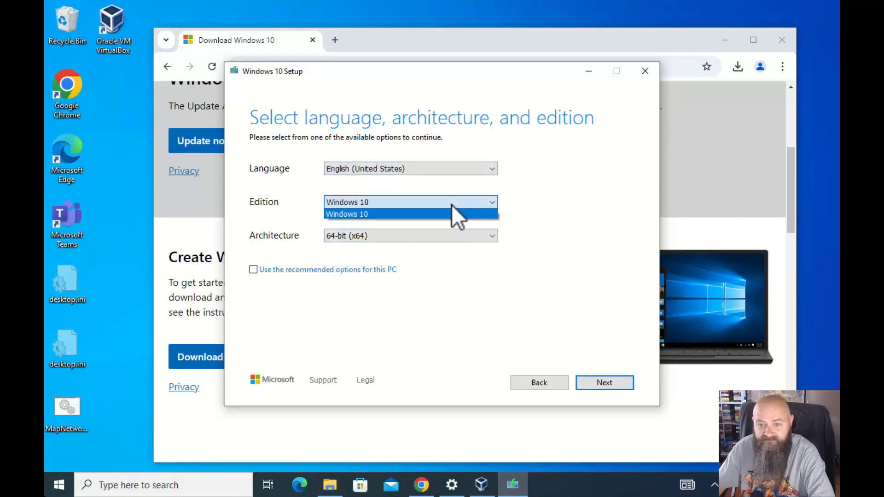
pyautogui.click(451, 204)
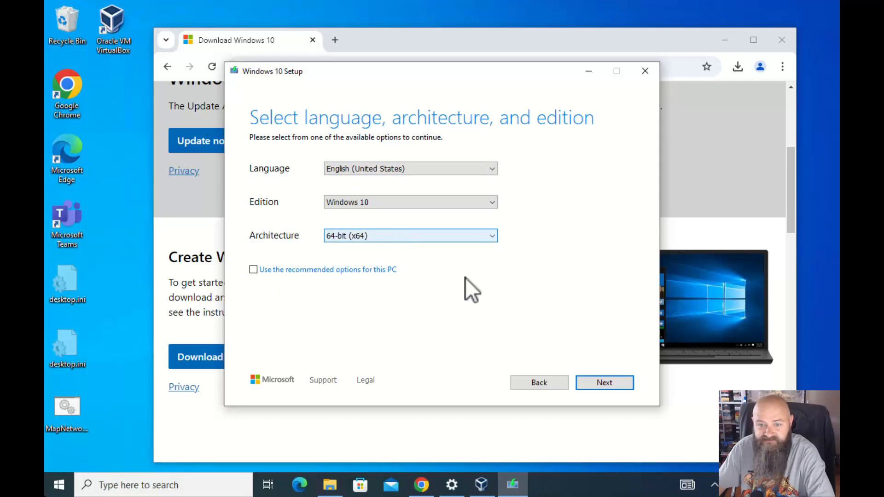
pyautogui.click(601, 386)
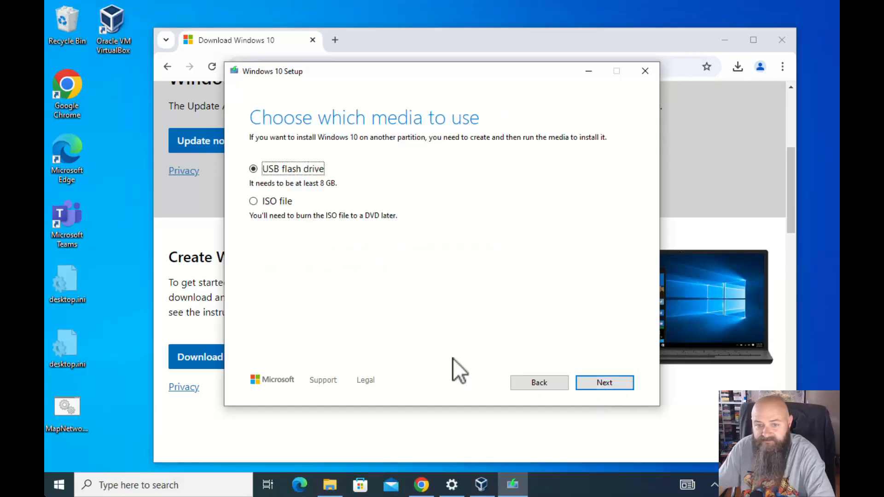
pyautogui.click(254, 202)
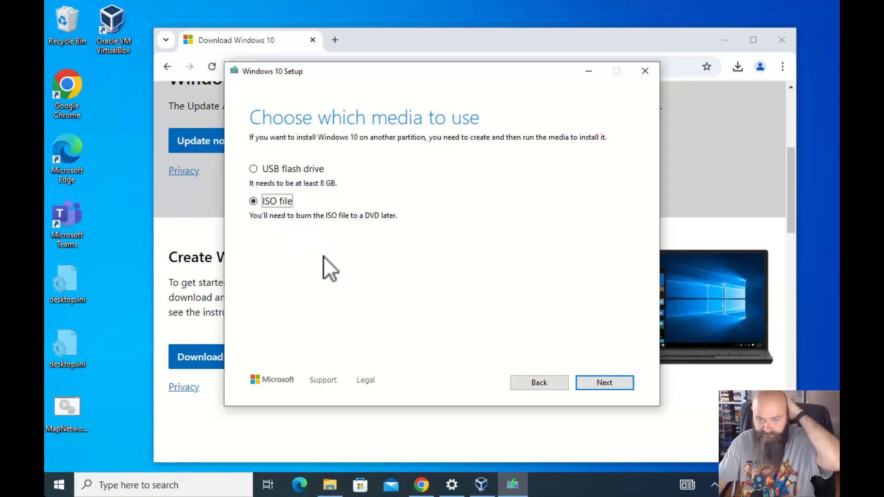
pyautogui.click(603, 383)
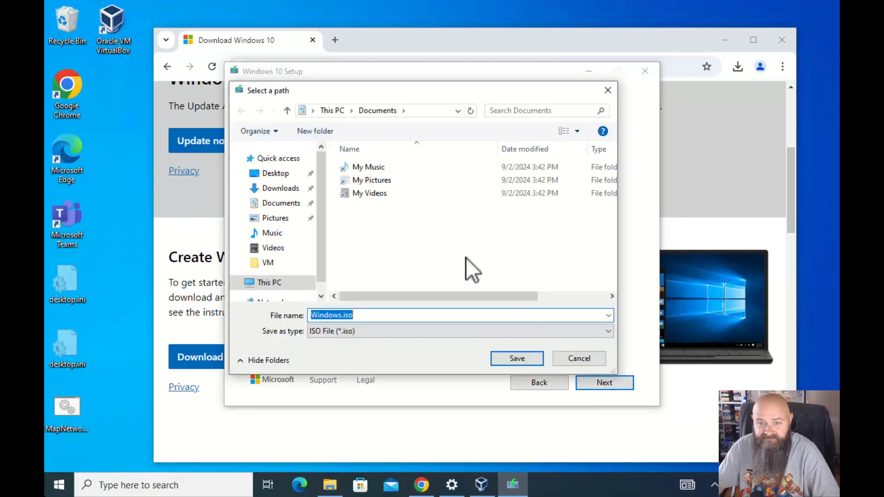
# Save the ISO into Downloads as Windows_10_9-4-24, then minimize Windows 10 Setup
pyautogui.click(276, 188)
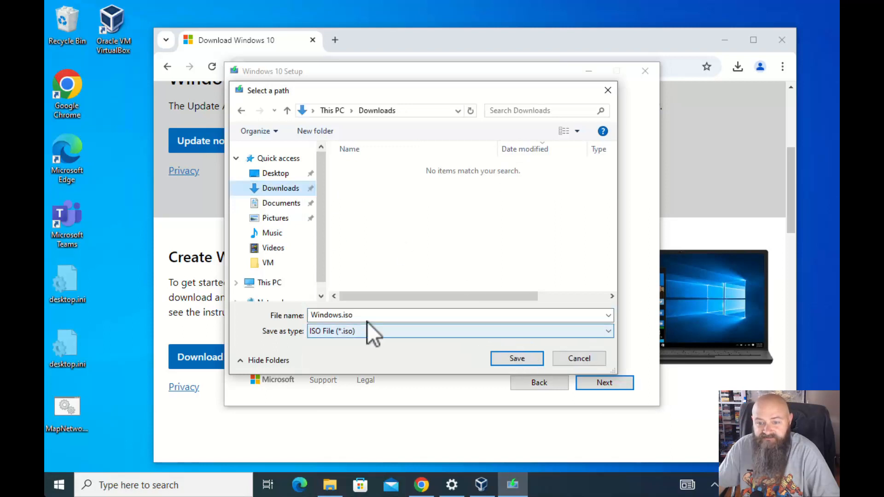
pyautogui.doubleClick(331, 314)
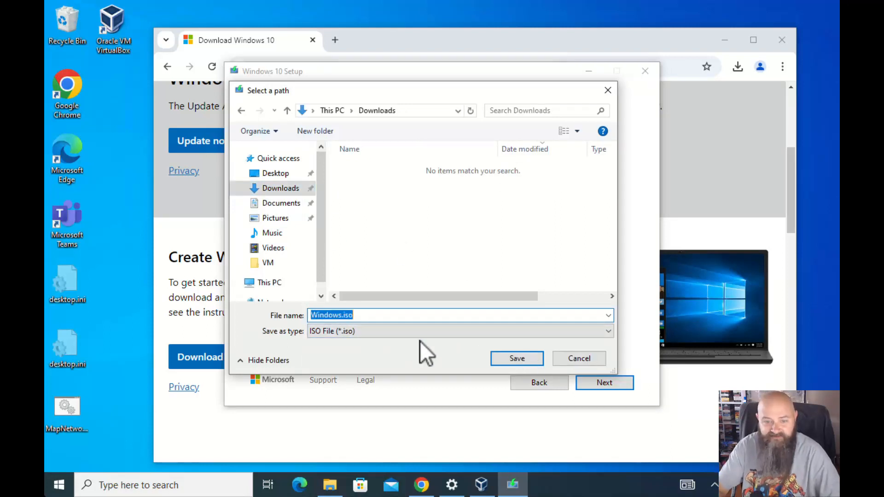
pyautogui.write('Widows')
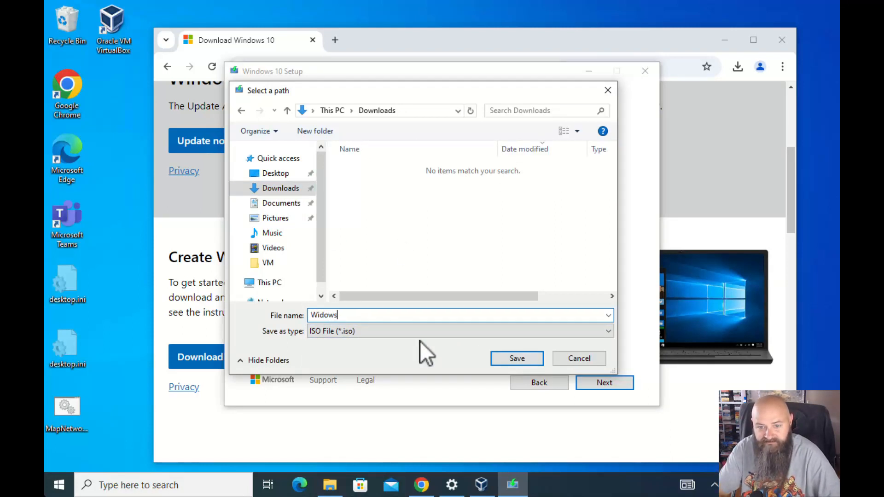
pyautogui.press('BackSpace')
pyautogui.press('BackSpace')
pyautogui.press('BackSpace')
pyautogui.press('BackSpace')
pyautogui.write('ndows_')
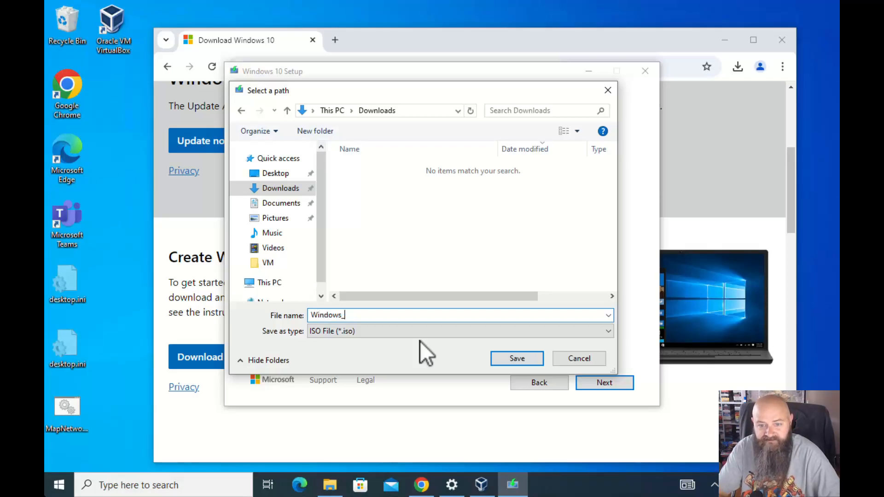
pyautogui.write('10')
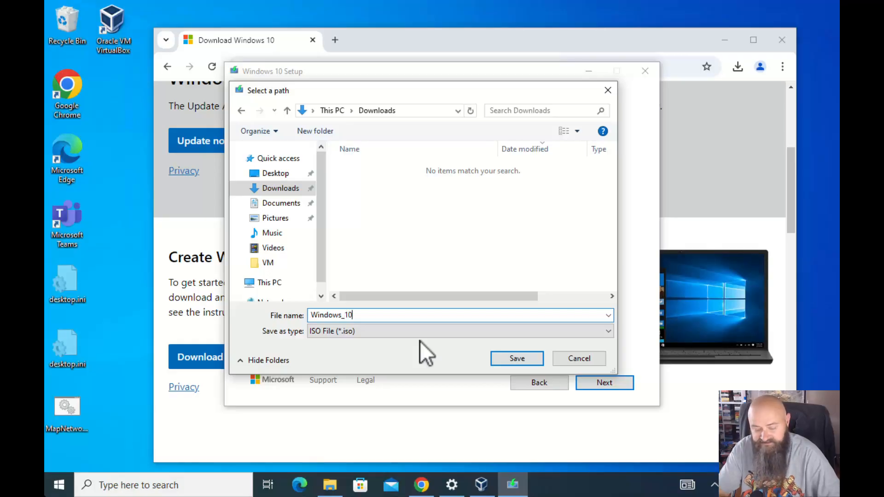
pyautogui.write('_21h')
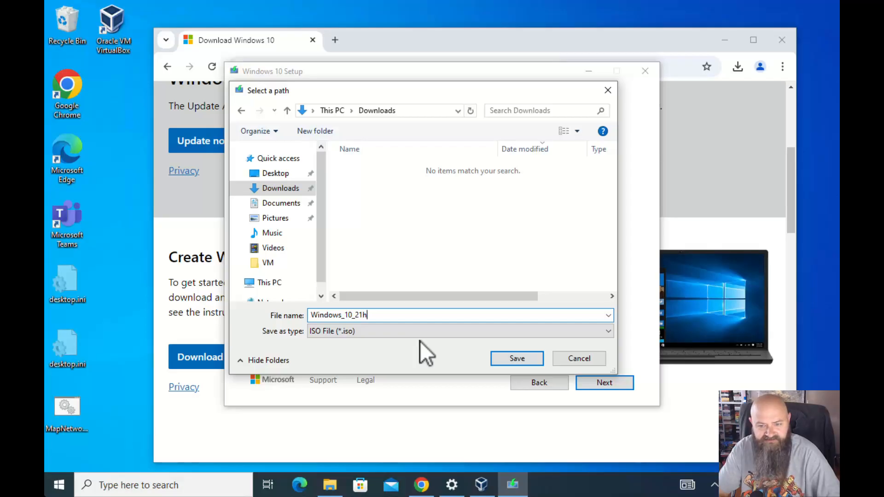
pyautogui.write('22')
pyautogui.scroll(4, 221, 297)
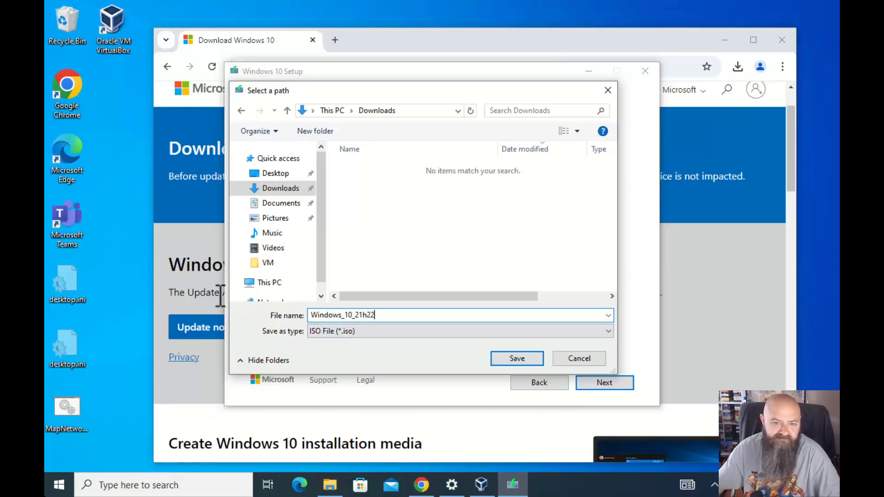
pyautogui.scroll(2, 221, 297)
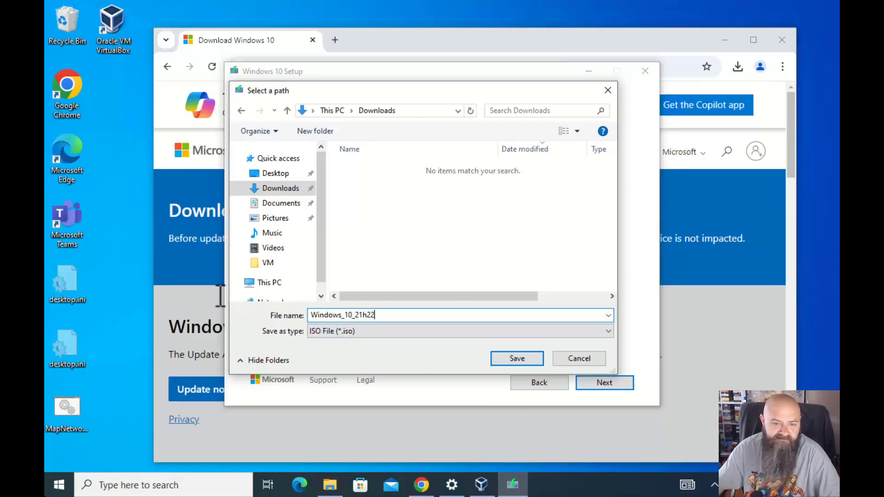
pyautogui.click(363, 315)
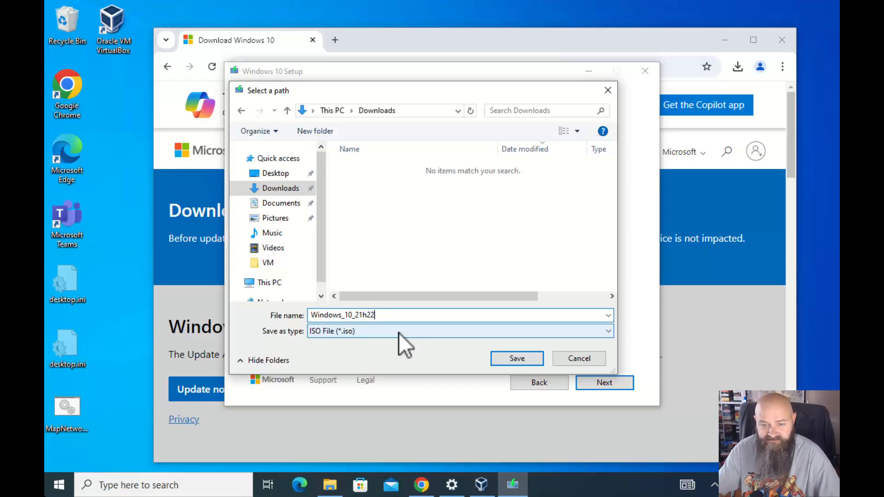
pyautogui.press('BackSpace')
pyautogui.press('BackSpace')
pyautogui.press('BackSpace')
pyautogui.press('BackSpace')
pyautogui.press('BackSpace')
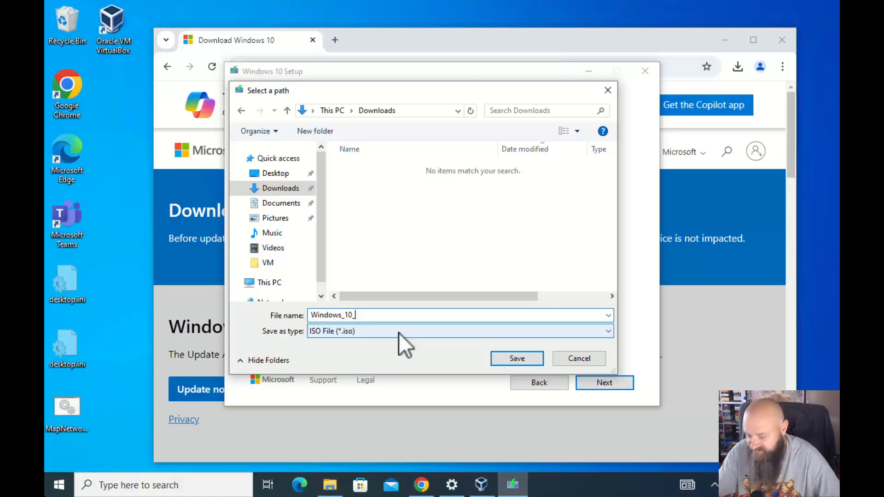
pyautogui.write('9-4-24')
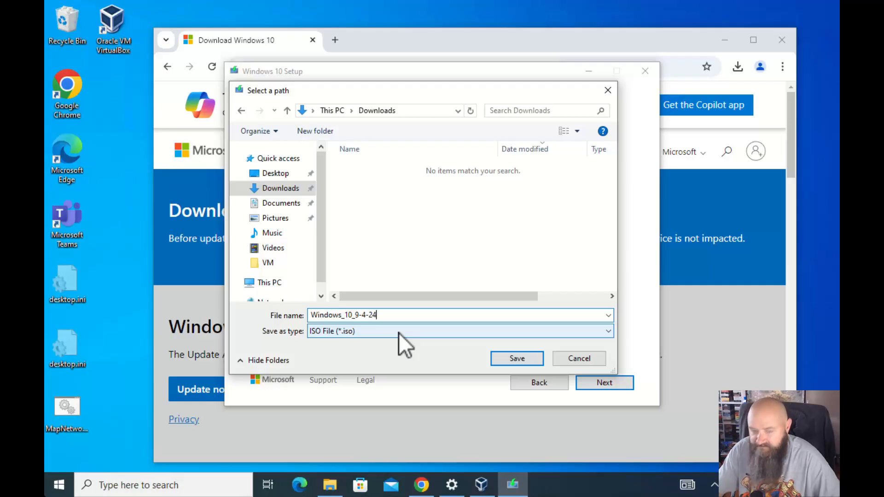
pyautogui.click(526, 360)
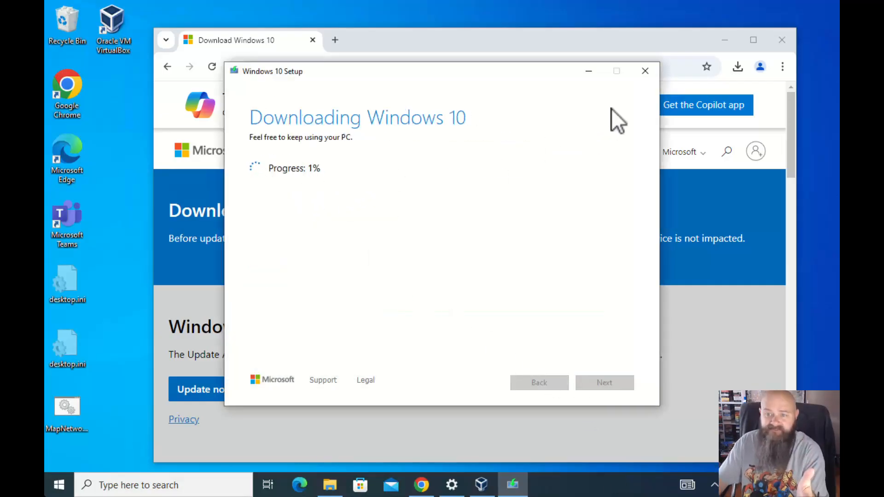
pyautogui.click(591, 72)
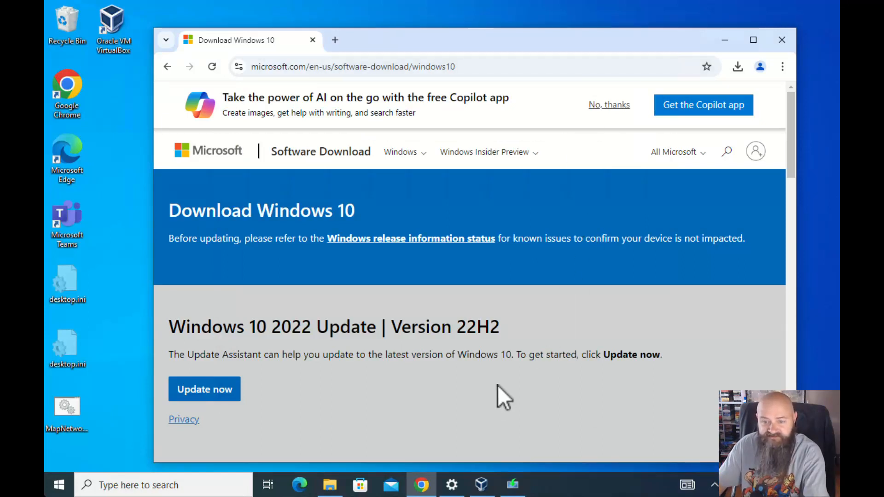
# View the OS folder of ISO images on the network D: drive, then return to Chrome's download page
pyautogui.click(730, 38)
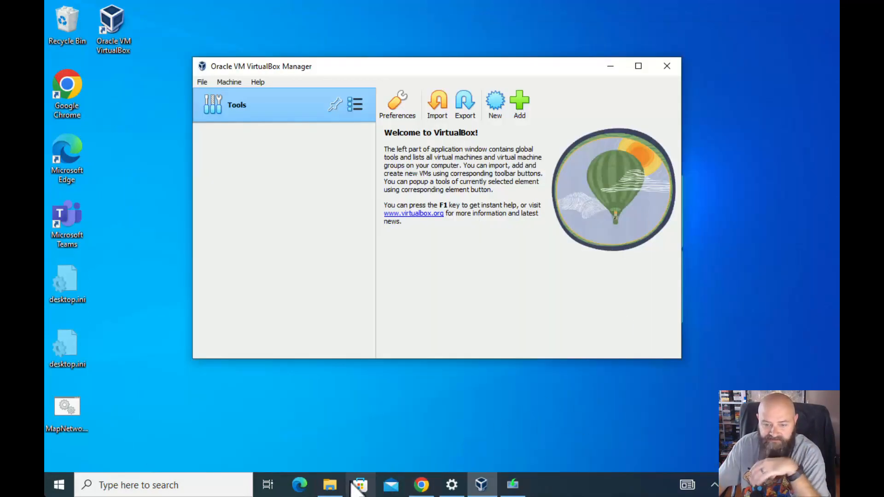
pyautogui.click(330, 485)
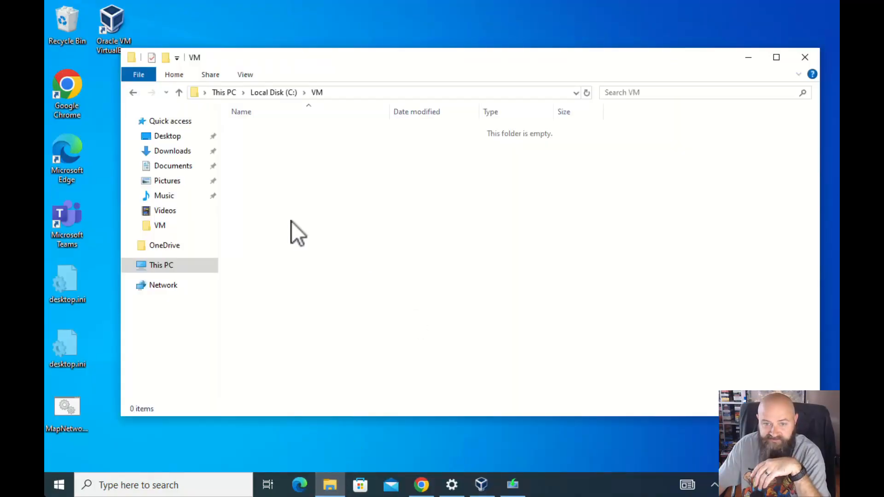
pyautogui.click(157, 266)
pyautogui.doubleClick(308, 310)
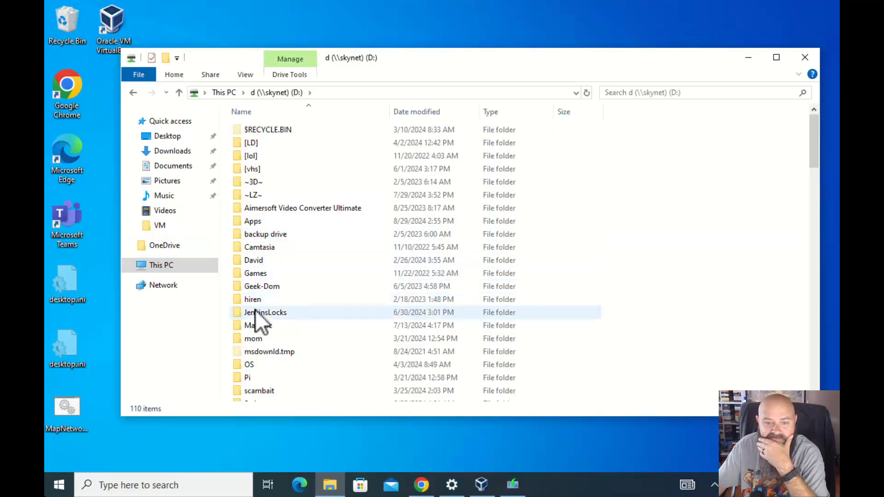
pyautogui.click(255, 367)
pyautogui.doubleClick(255, 366)
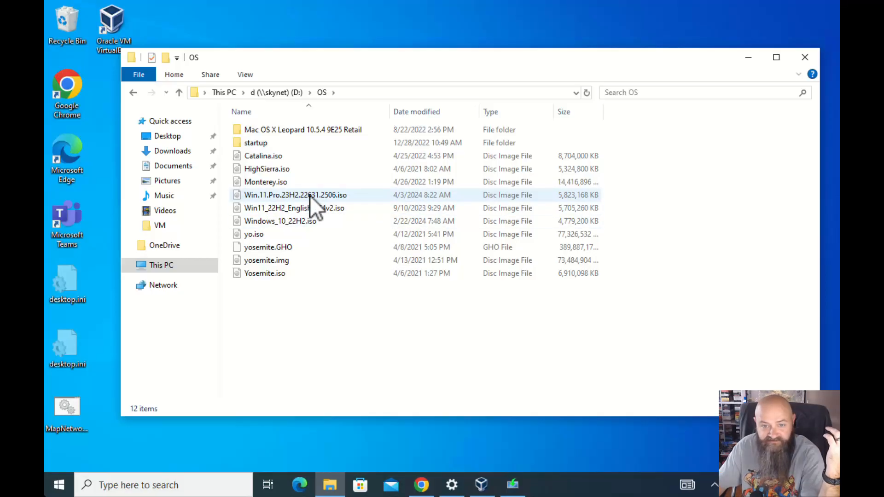
pyautogui.click(748, 55)
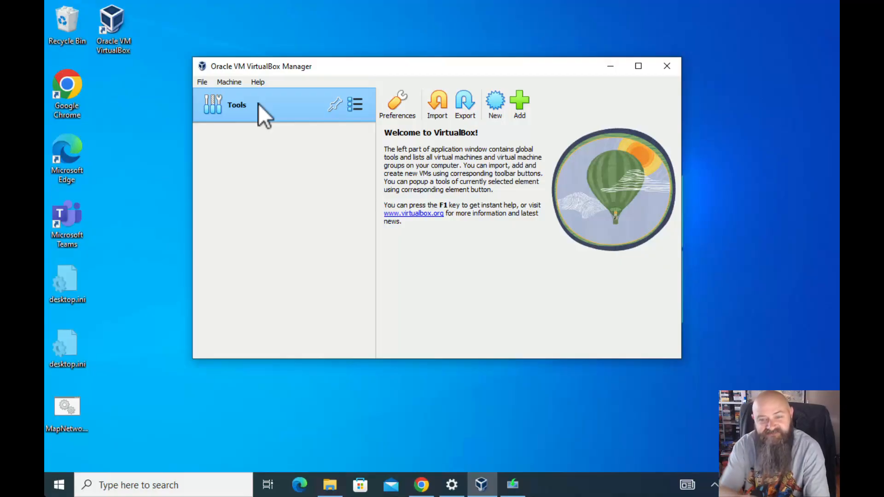
pyautogui.click(421, 484)
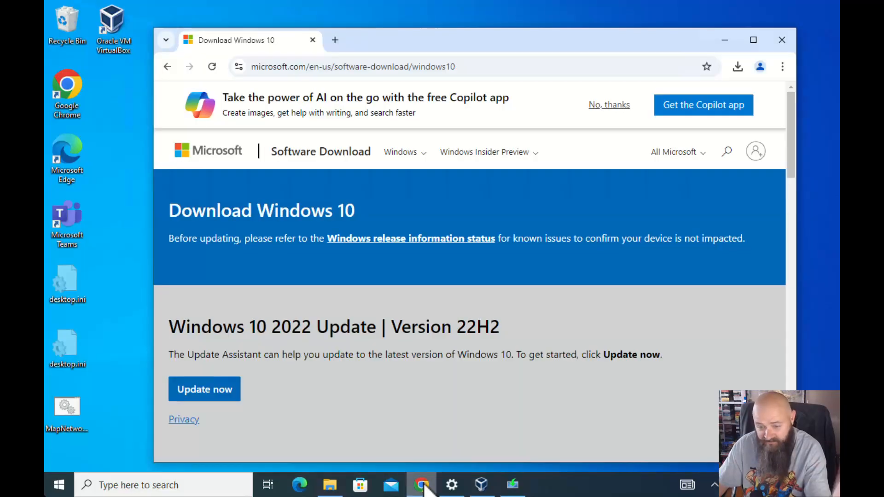
# Go to kinguin.net in Chrome's address bar
pyautogui.click(476, 68)
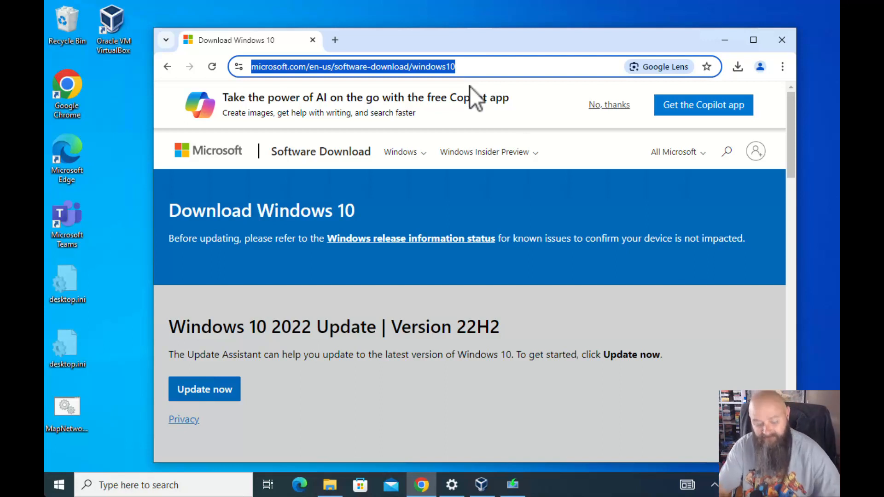
pyautogui.write('kingqui')
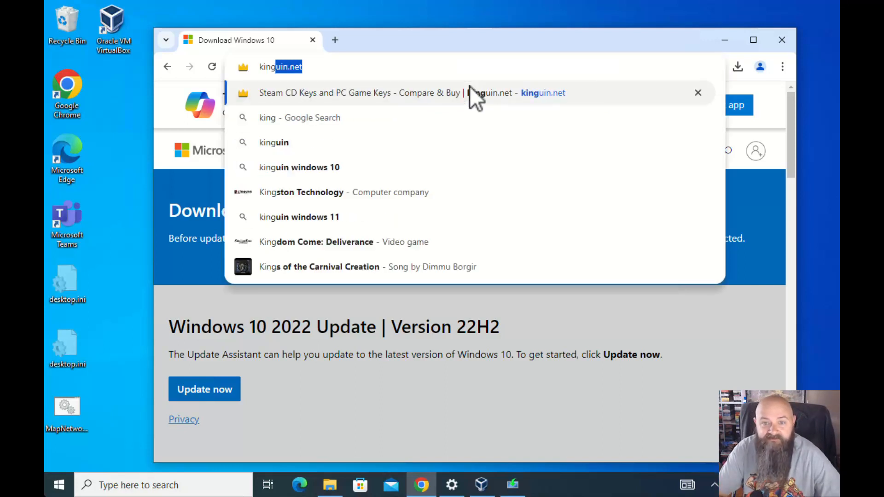
pyautogui.press('BackSpace')
pyautogui.press('BackSpace')
pyautogui.press('BackSpace')
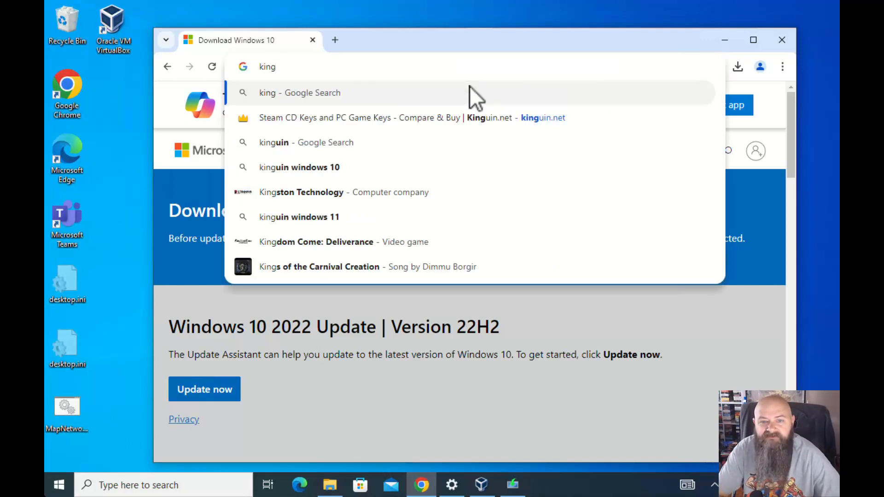
pyautogui.write('uin')
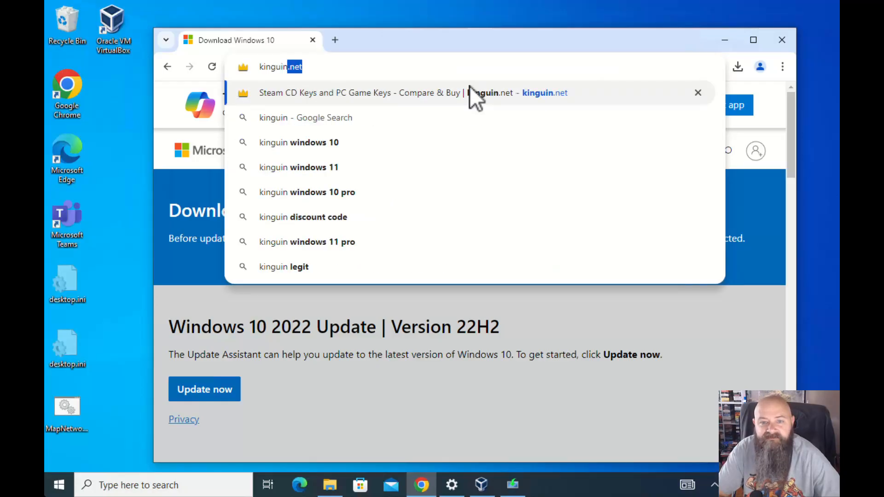
pyautogui.press('End')
pyautogui.press('Return')
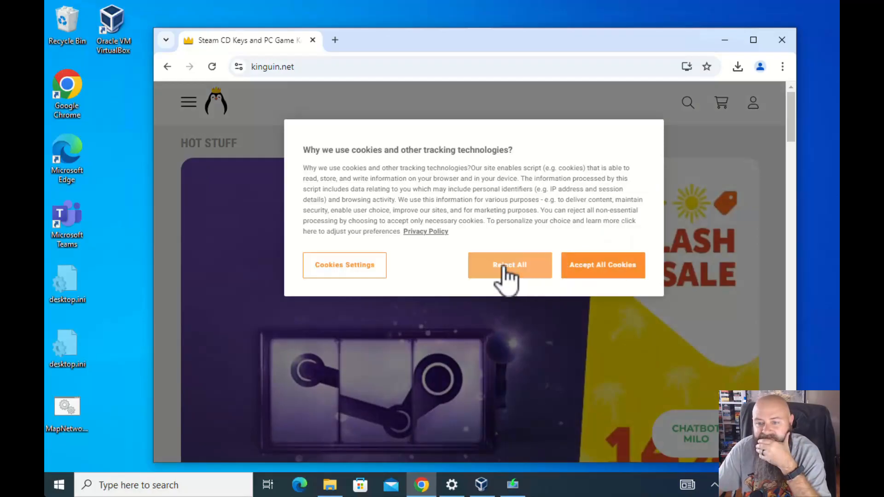
# Reject all cookies and scroll to the bestseller listing showing Windows 11 Pro OEM at $25.93
pyautogui.click(518, 280)
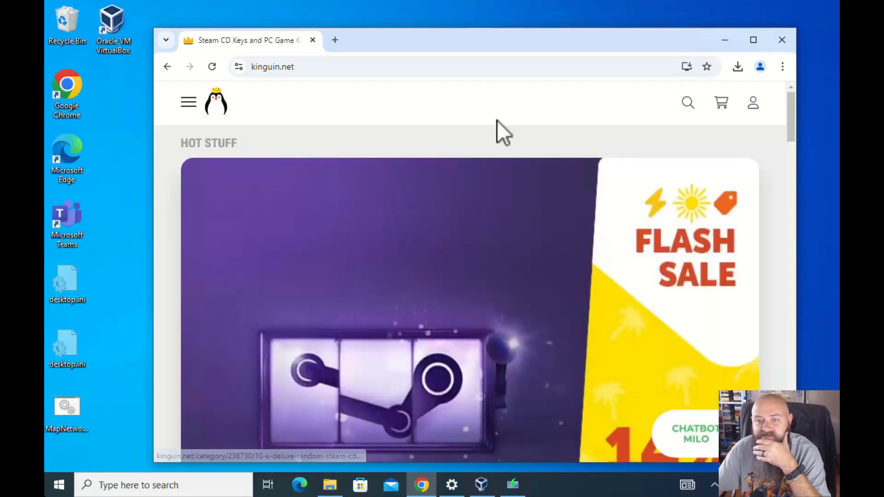
pyautogui.click(686, 102)
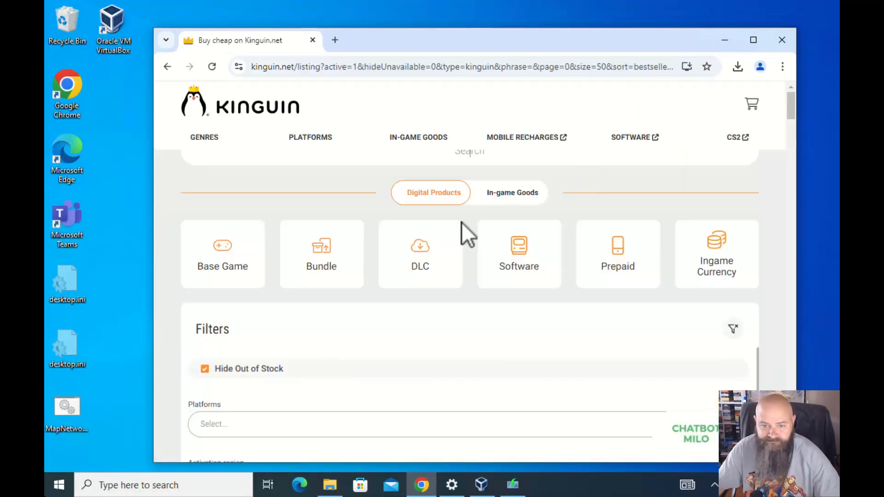
pyautogui.scroll(-4, 408, 300)
pyautogui.scroll(-1, 408, 300)
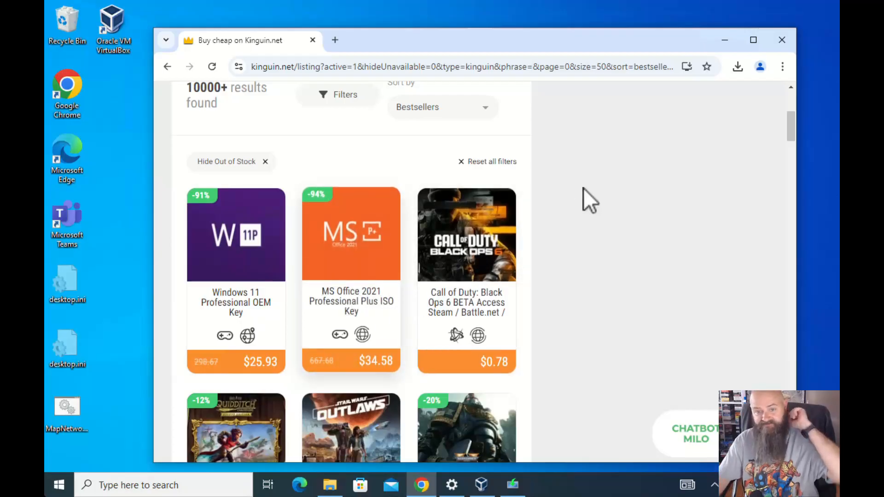
# Close Chrome, start a new VM named Windows_base, and browse for its ISO image
pyautogui.click(782, 40)
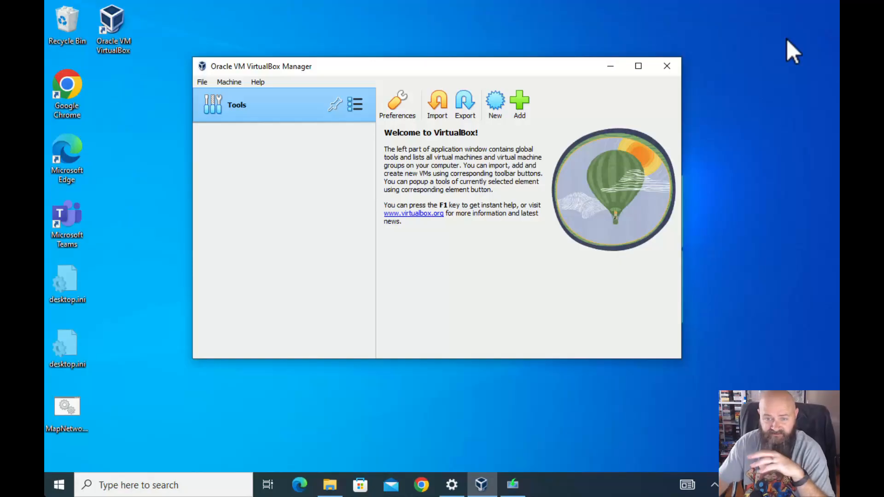
pyautogui.click(227, 82)
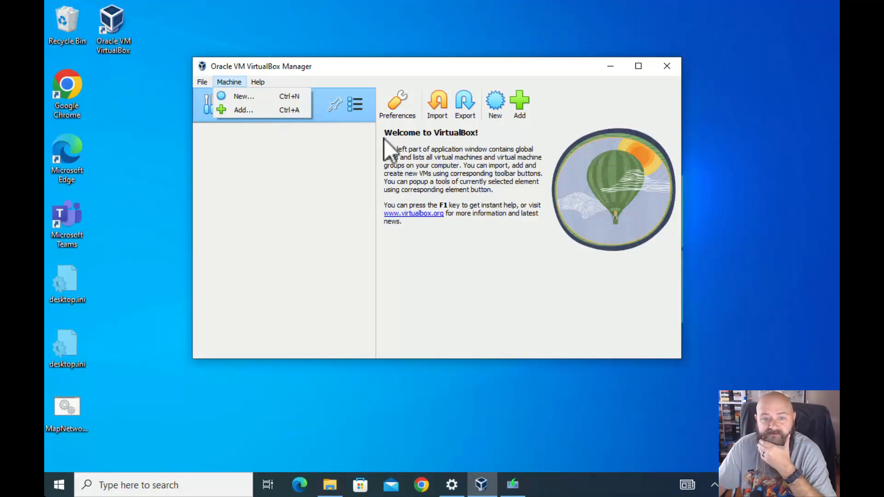
pyautogui.click(256, 96)
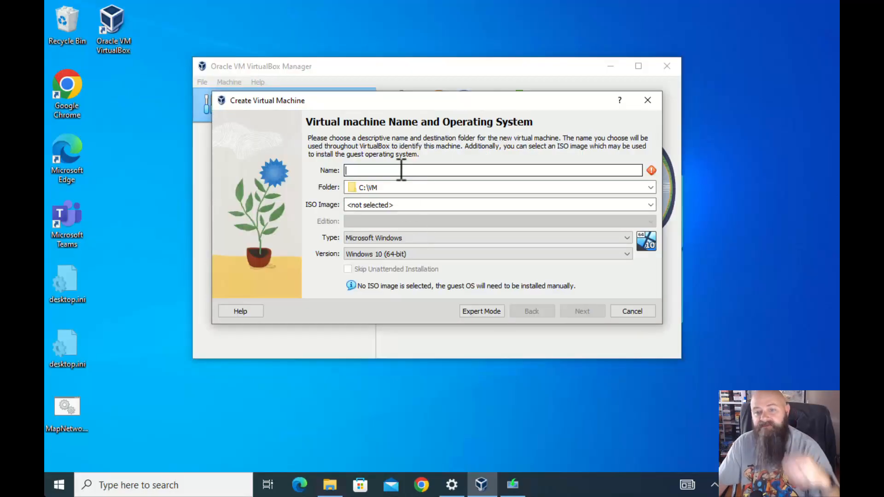
pyautogui.write('Windows_')
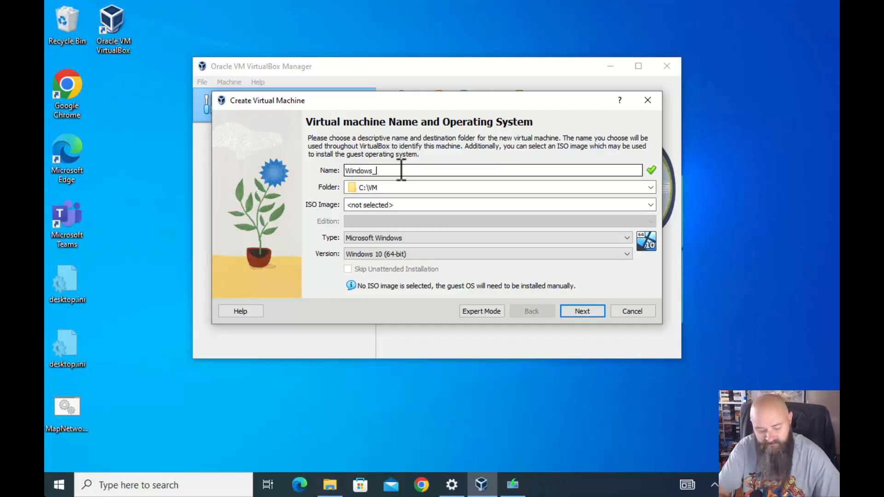
pyautogui.write('base')
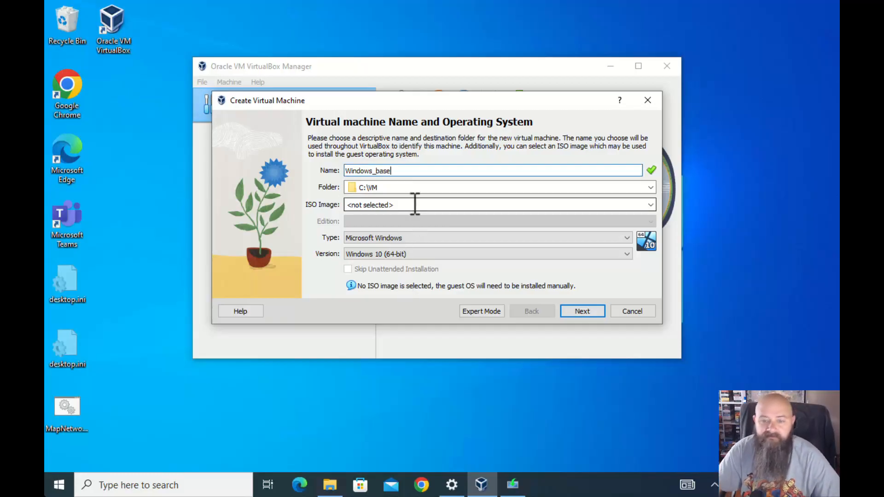
pyautogui.click(651, 206)
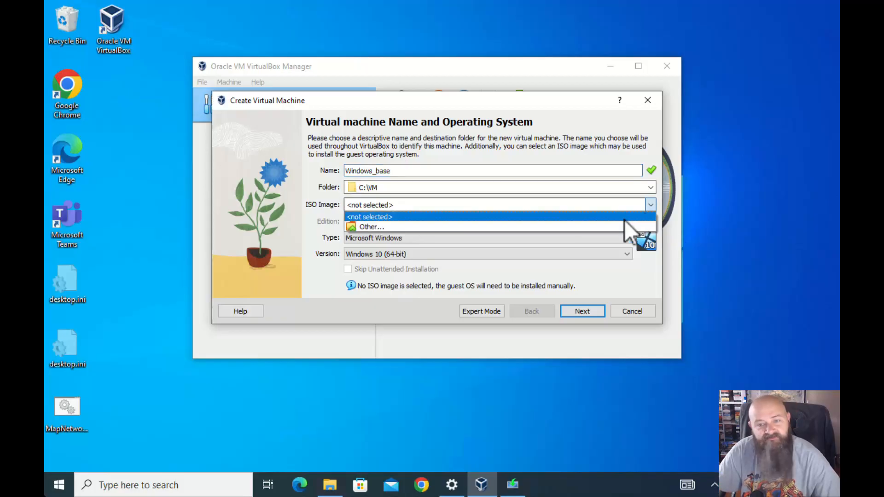
pyautogui.click(491, 228)
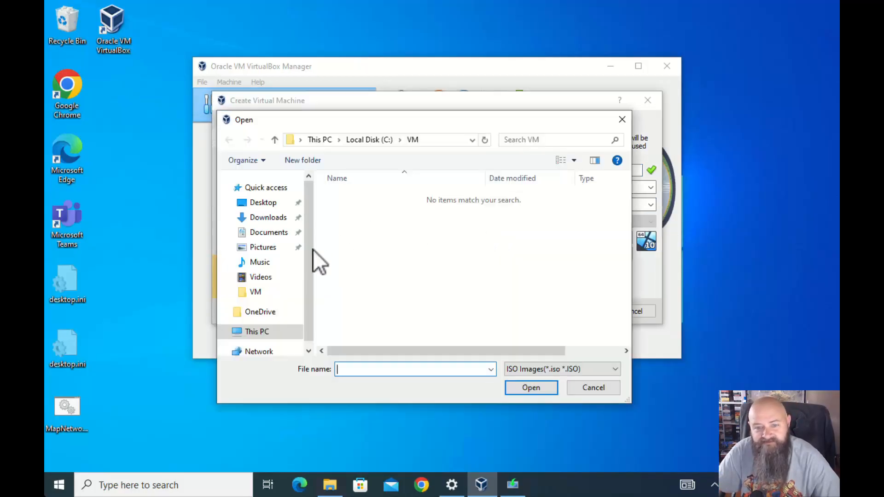
# Attach Windows_10_22H2.iso from the OS folder on drive D (\skynet), then switch to expert mode
pyautogui.click(252, 331)
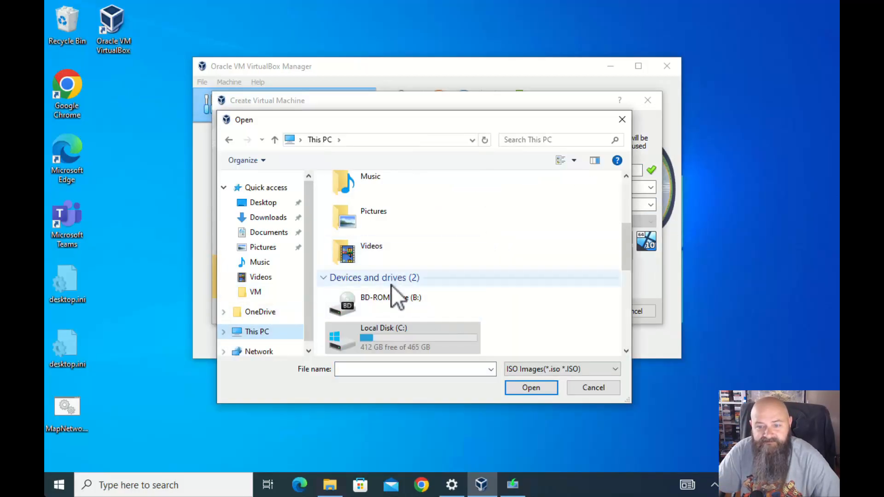
pyautogui.scroll(-2, 391, 286)
pyautogui.click(376, 298)
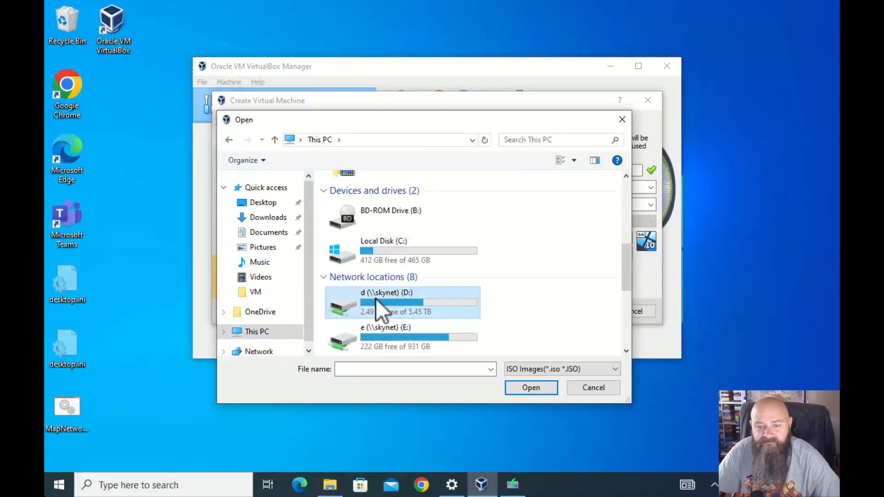
pyautogui.doubleClick(376, 298)
pyautogui.scroll(-3, 355, 300)
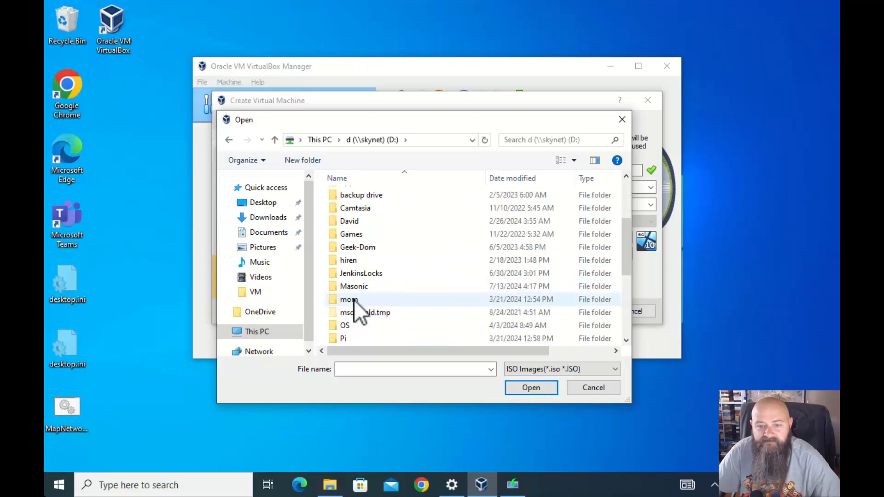
pyautogui.doubleClick(345, 324)
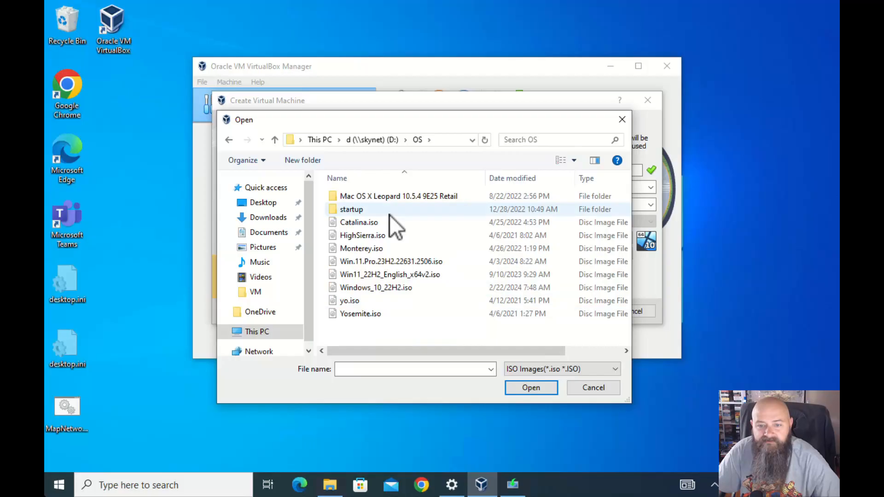
pyautogui.click(376, 288)
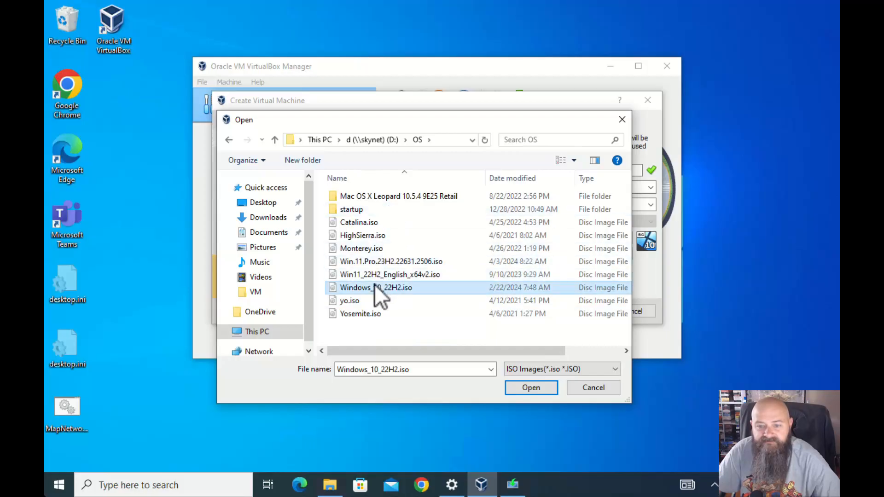
pyautogui.click(534, 388)
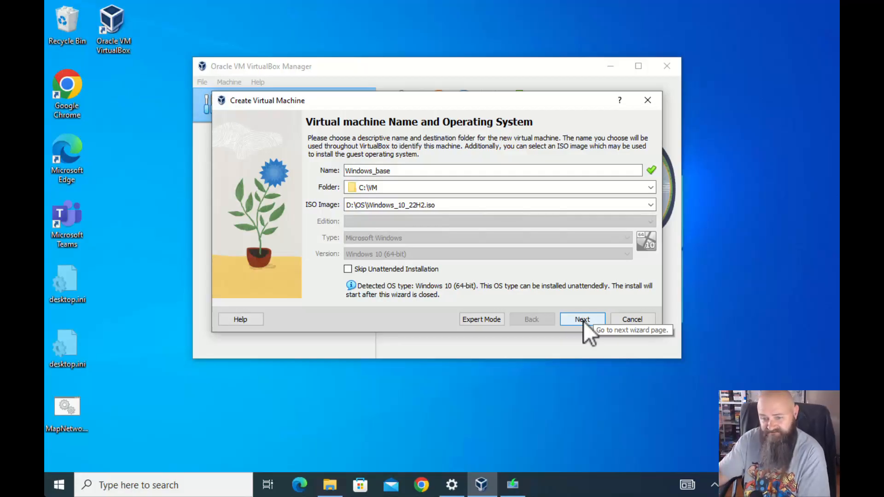
pyautogui.click(475, 319)
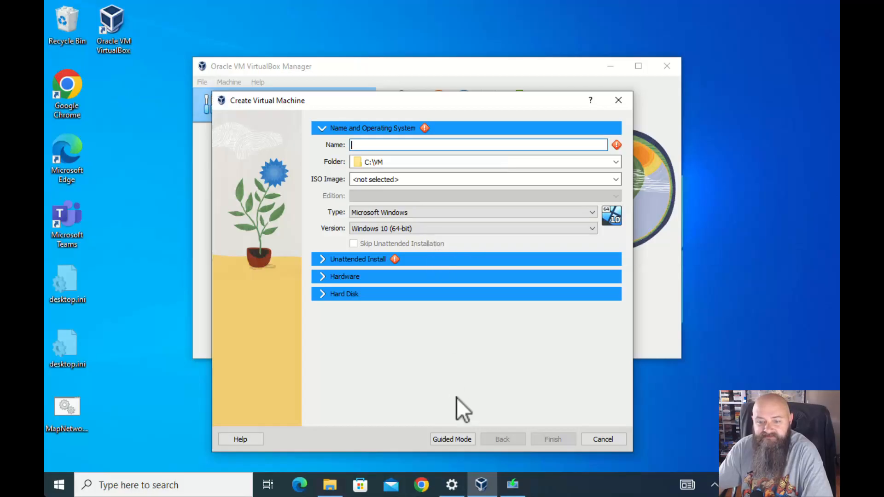
# Return to guided mode, name the VM Win10_Base and select Windows_10_22H2.iso
pyautogui.click(452, 439)
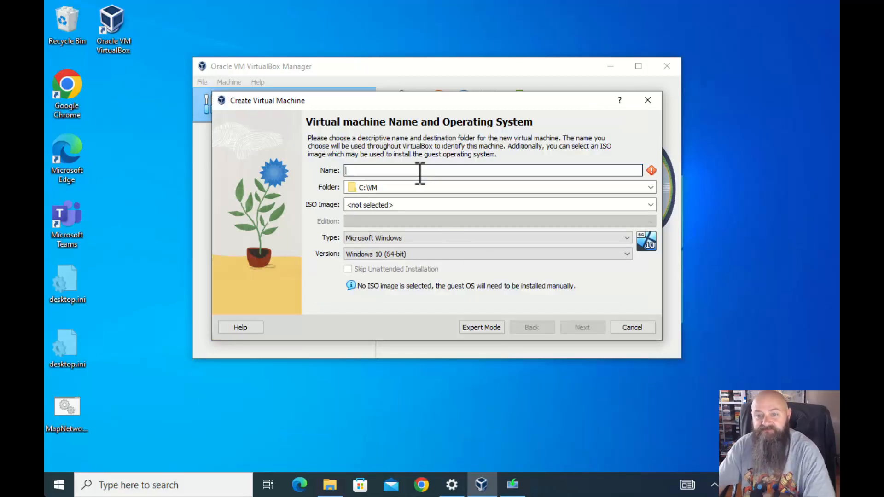
pyautogui.write('Win')
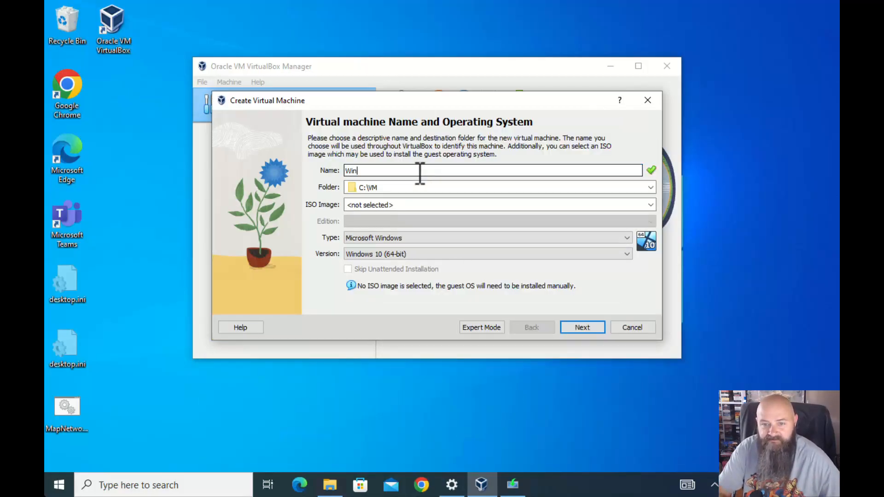
pyautogui.write('10_')
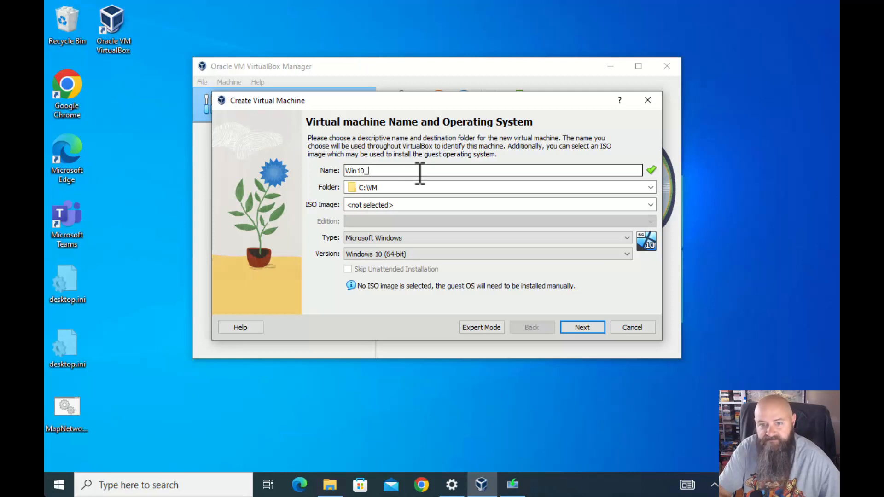
pyautogui.write('Base')
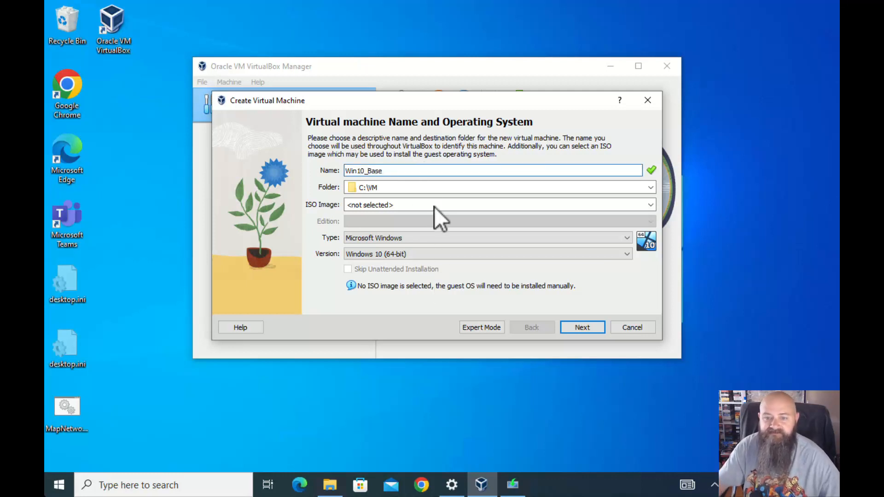
pyautogui.click(430, 208)
pyautogui.click(650, 205)
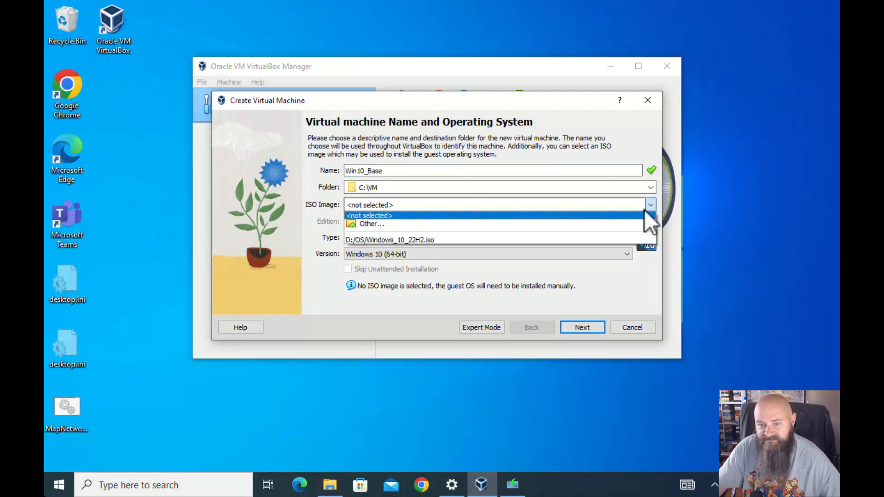
pyautogui.click(429, 240)
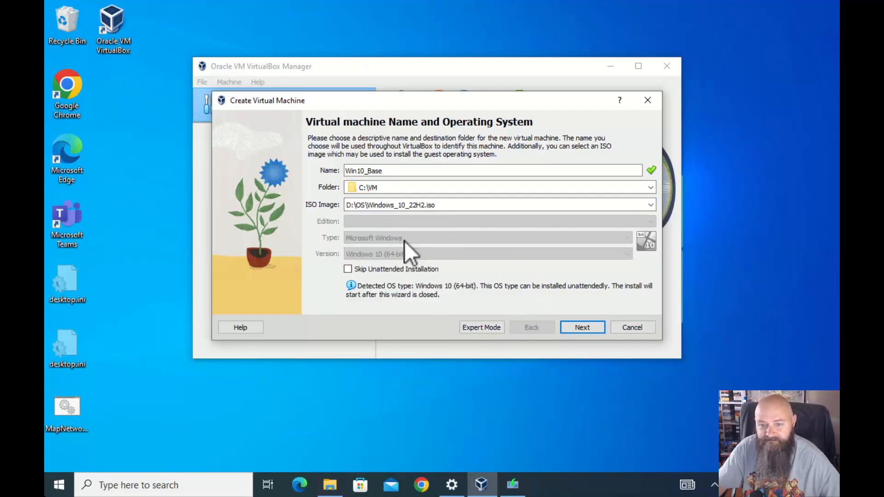
# Review the unattended install page, leave Guest Additions off, then cancel and restart the wizard
pyautogui.click(581, 328)
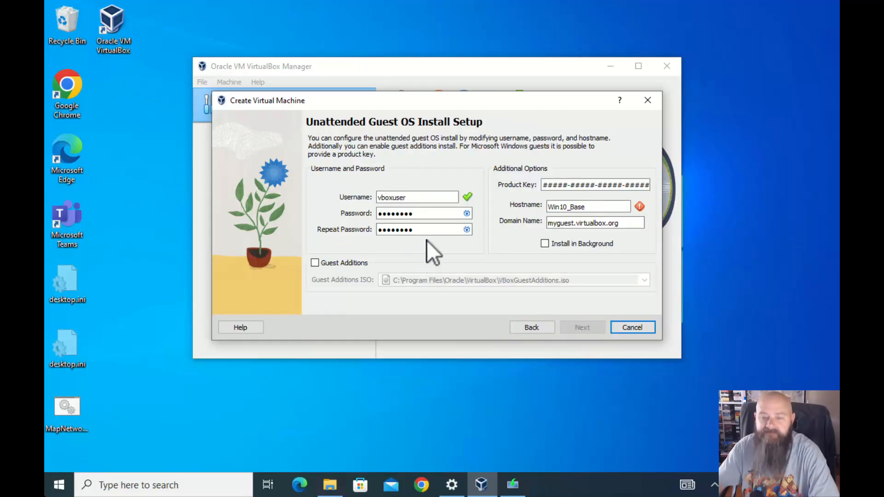
pyautogui.click(434, 215)
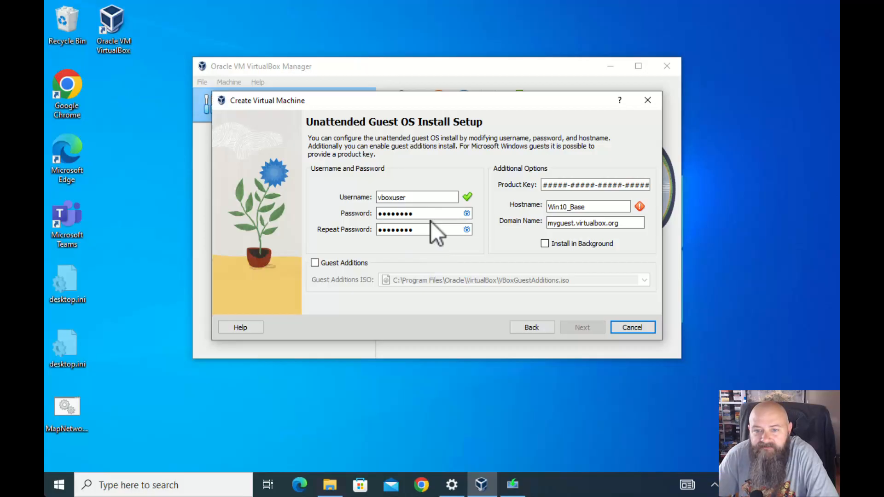
pyautogui.click(525, 328)
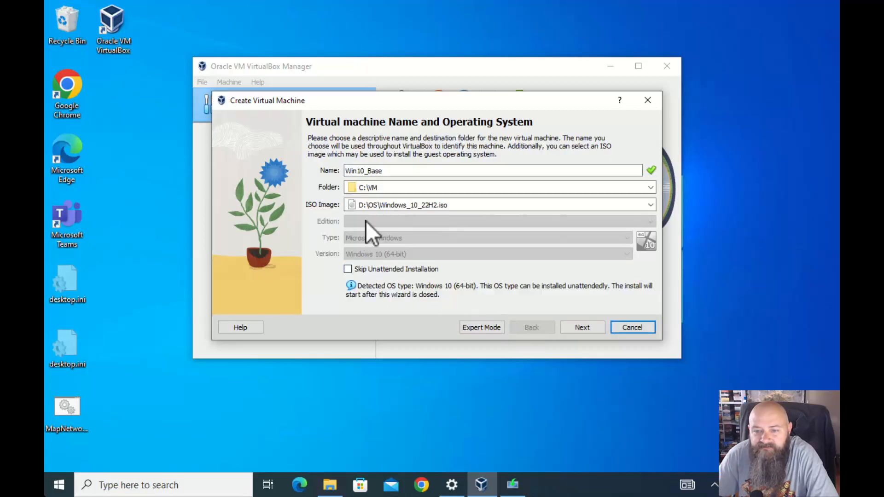
pyautogui.click(577, 330)
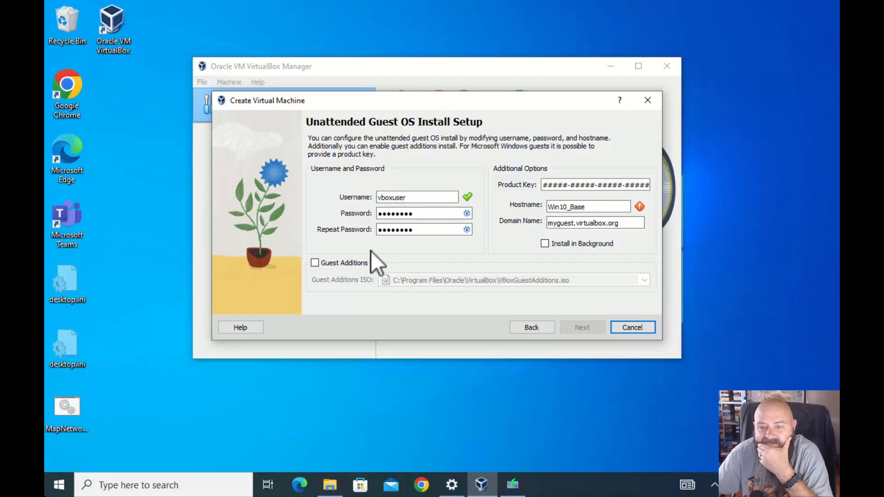
pyautogui.click(315, 263)
pyautogui.click(315, 263)
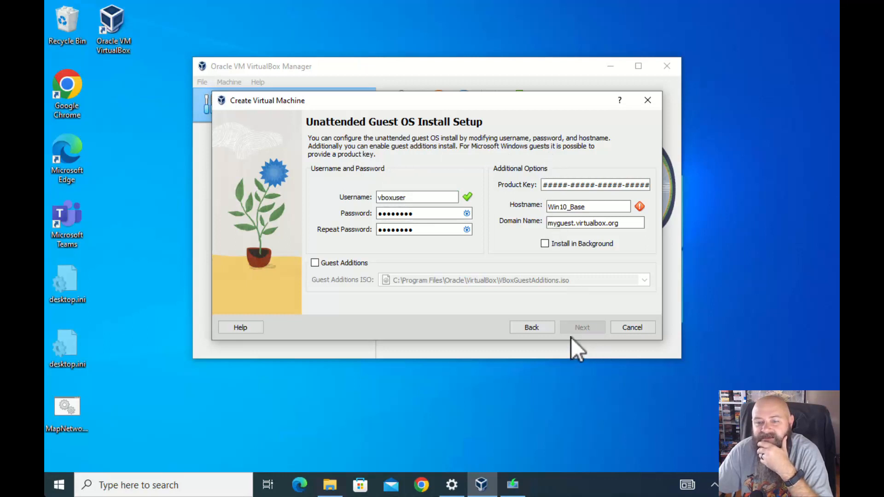
pyautogui.click(635, 329)
pyautogui.click(233, 82)
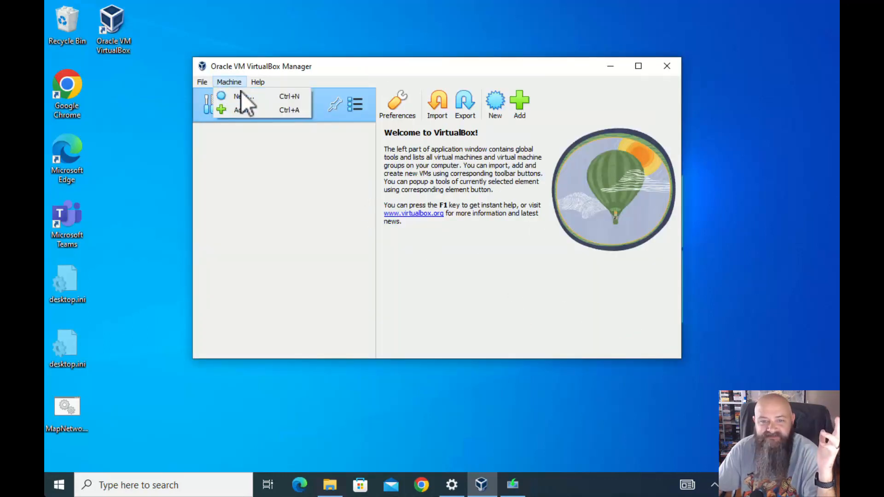
pyautogui.click(246, 97)
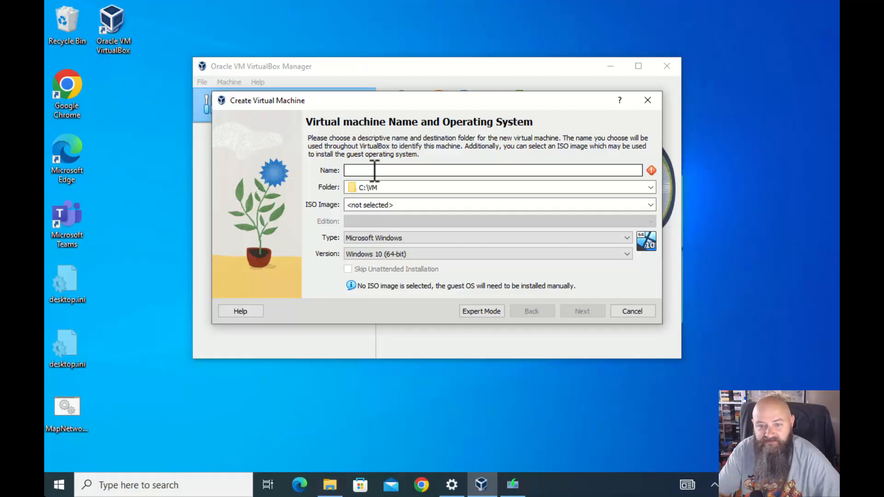
# Name the VM Win10_Base and select Windows_10_22H2.iso from the ISO list
pyautogui.write('Win')
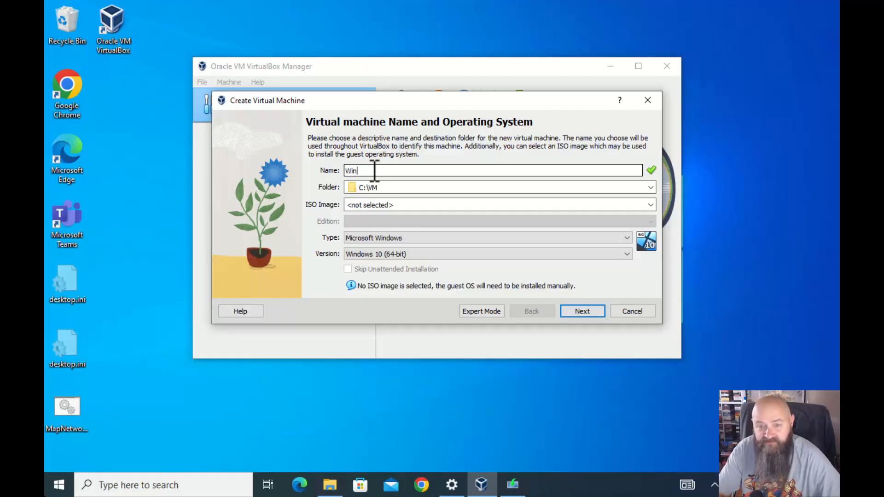
pyautogui.write('10_')
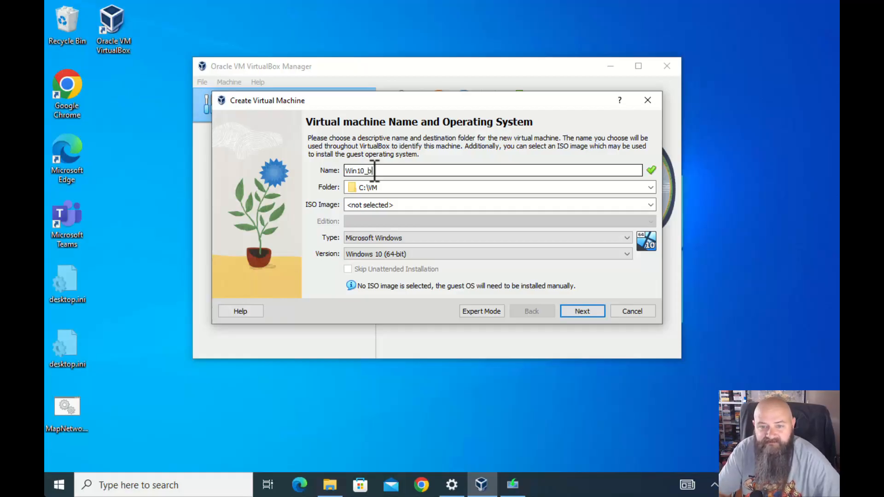
pyautogui.write('Base')
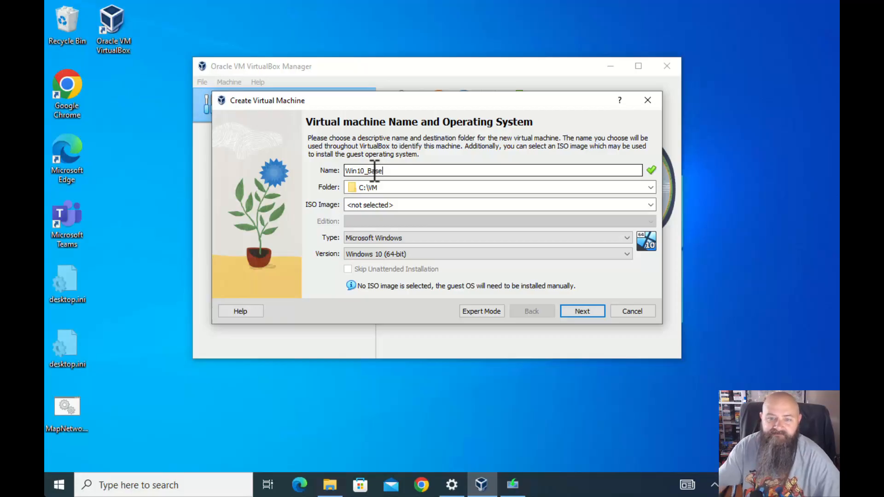
pyautogui.click(412, 206)
pyautogui.click(650, 206)
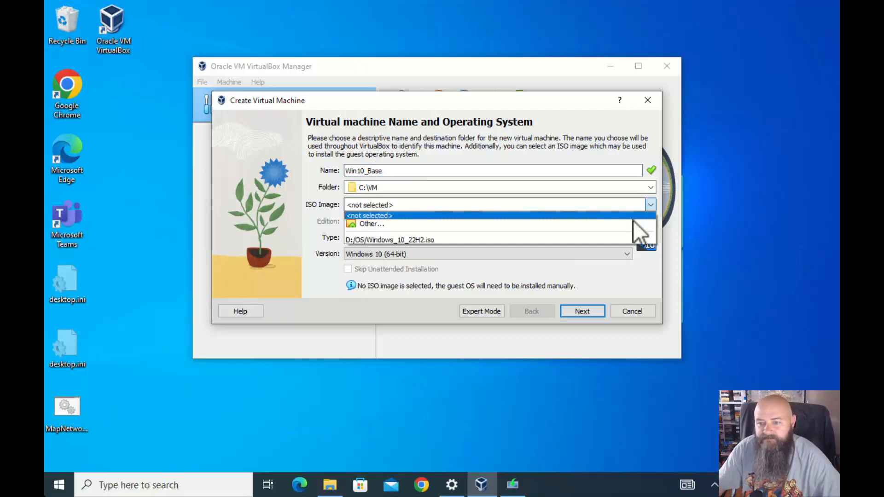
pyautogui.click(489, 244)
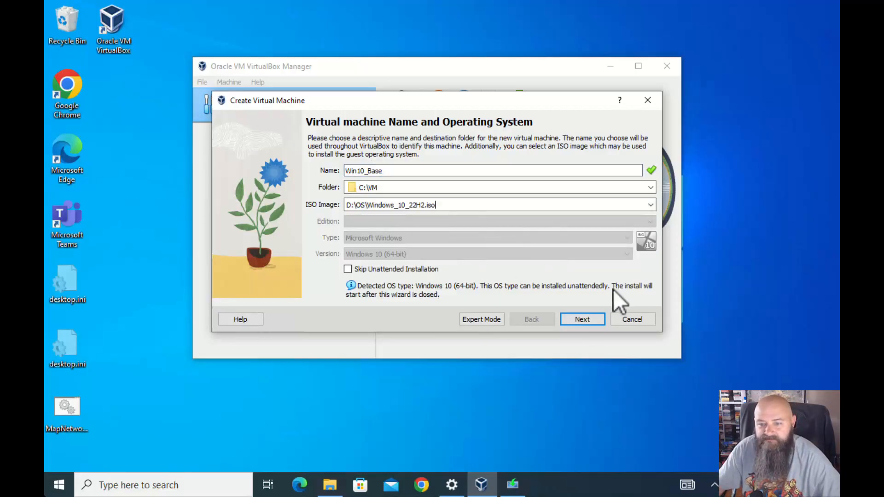
# On the unattended install page, trim the domain name, then cancel the wizard
pyautogui.click(581, 318)
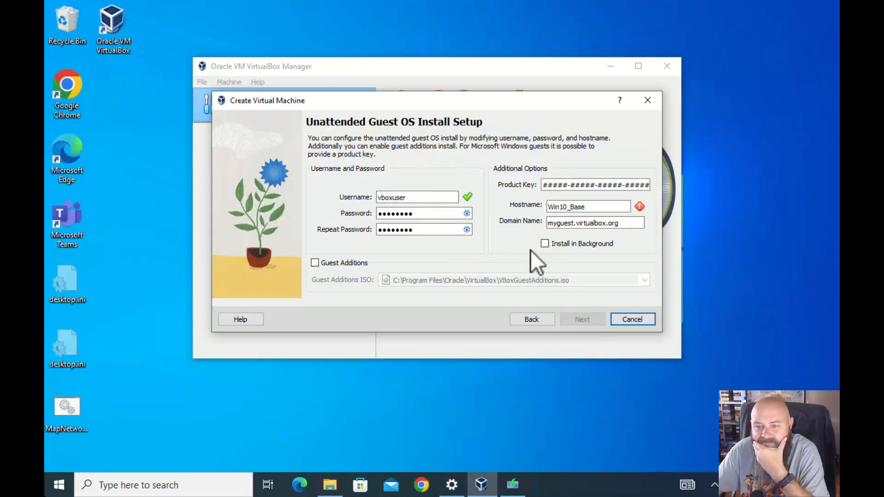
pyautogui.click(440, 199)
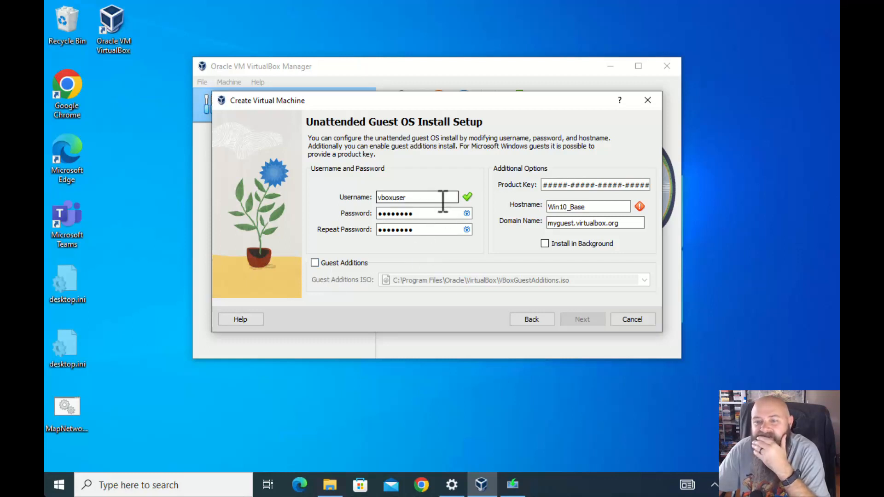
pyautogui.click(631, 223)
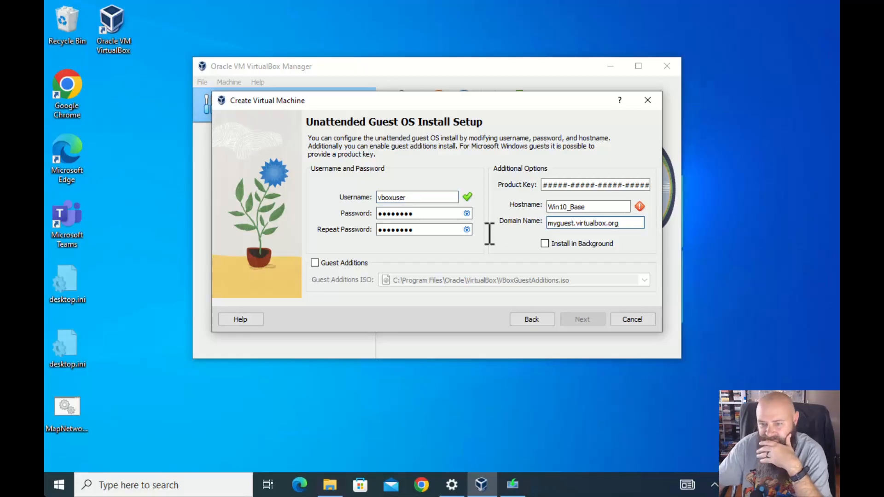
pyautogui.press('BackSpace')
pyautogui.press('BackSpace')
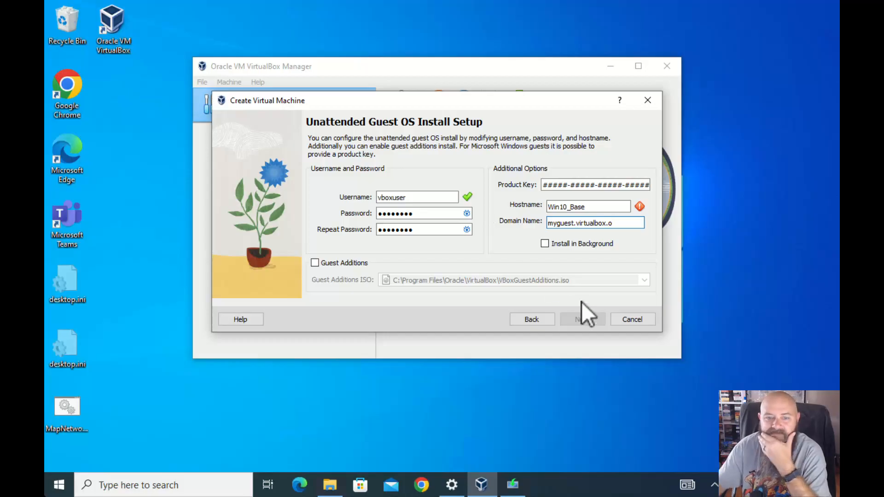
pyautogui.click(640, 317)
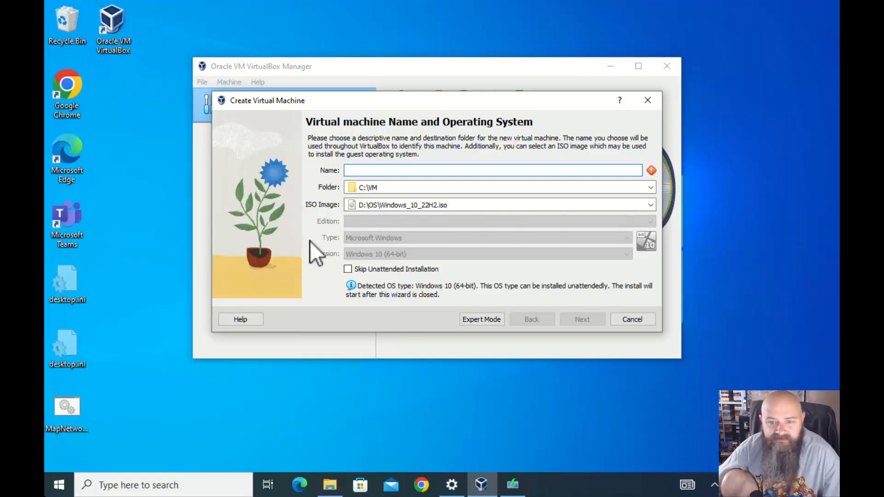
# Skip unattended installation, name the VM Win10_Base, and continue to the Hardware page
pyautogui.click(351, 269)
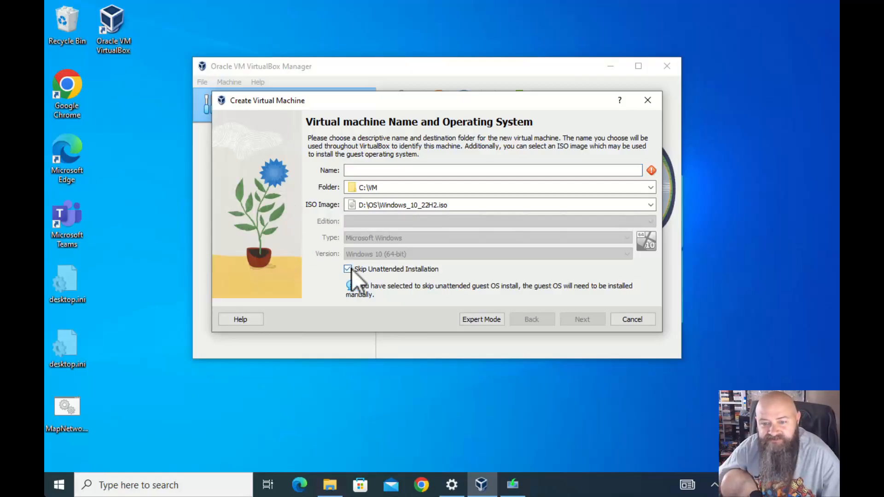
pyautogui.click(392, 171)
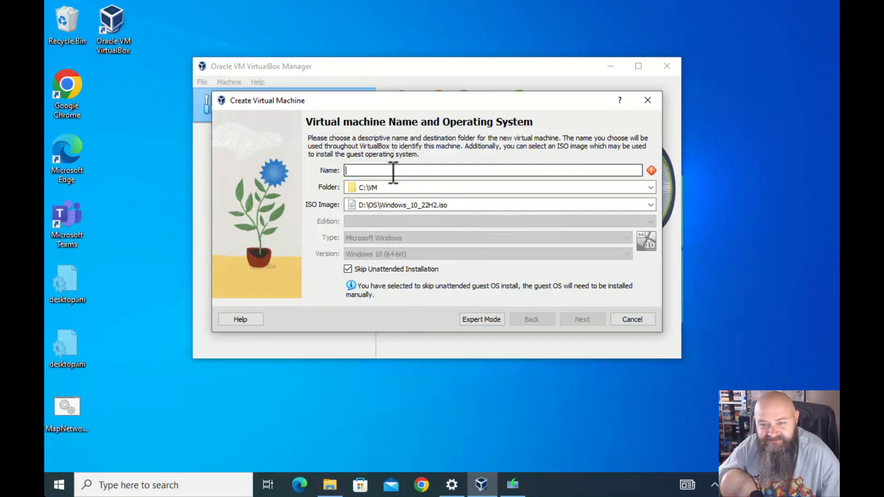
pyautogui.write('Win')
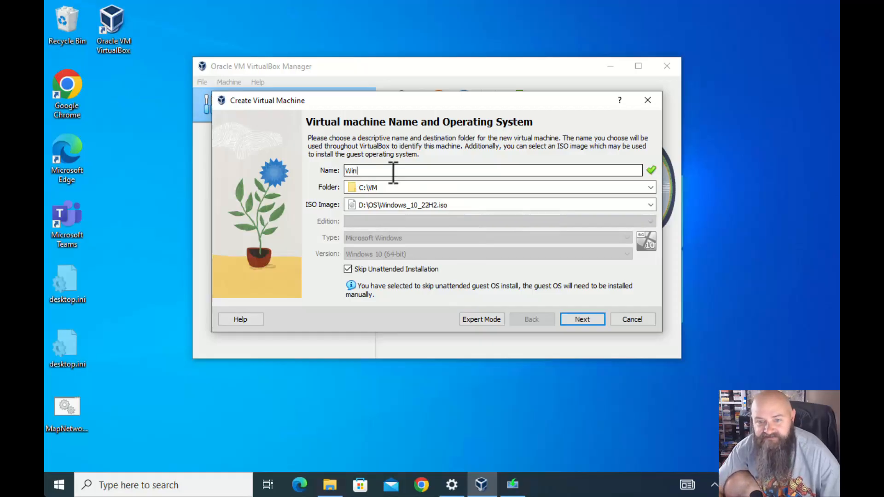
pyautogui.write('10_Base')
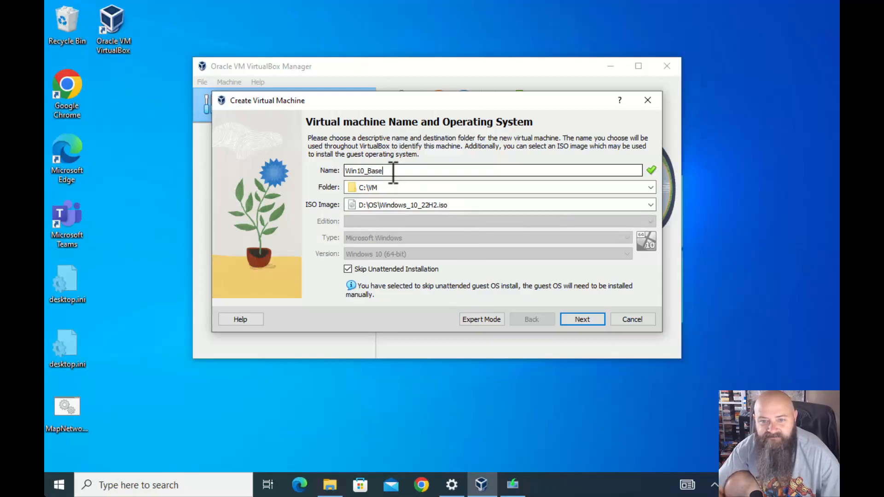
pyautogui.click(583, 319)
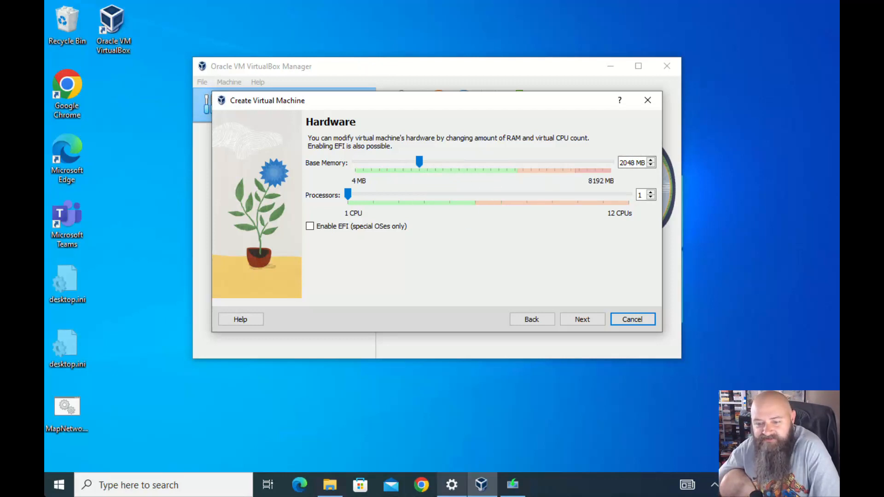
pyautogui.rightClick(61, 493)
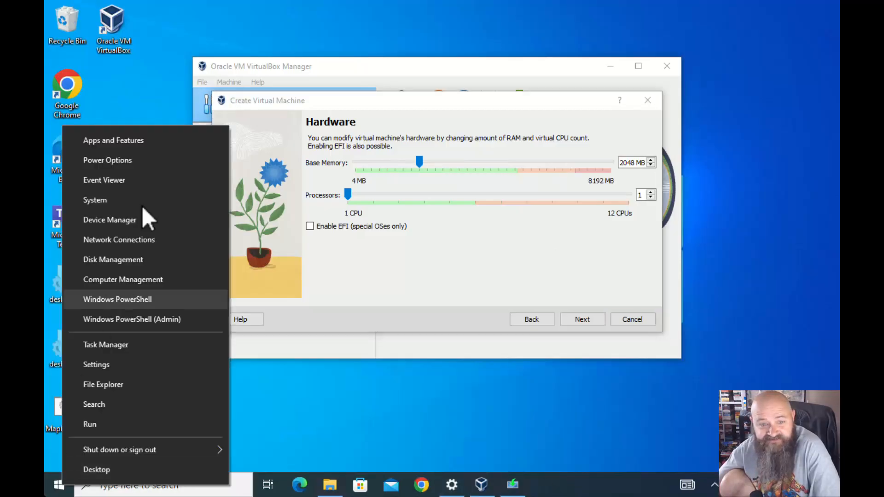
pyautogui.click(121, 199)
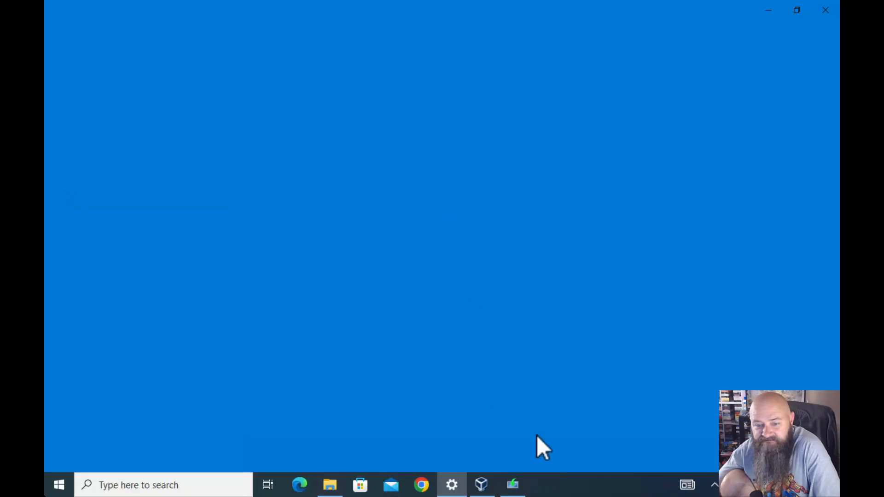
pyautogui.click(454, 488)
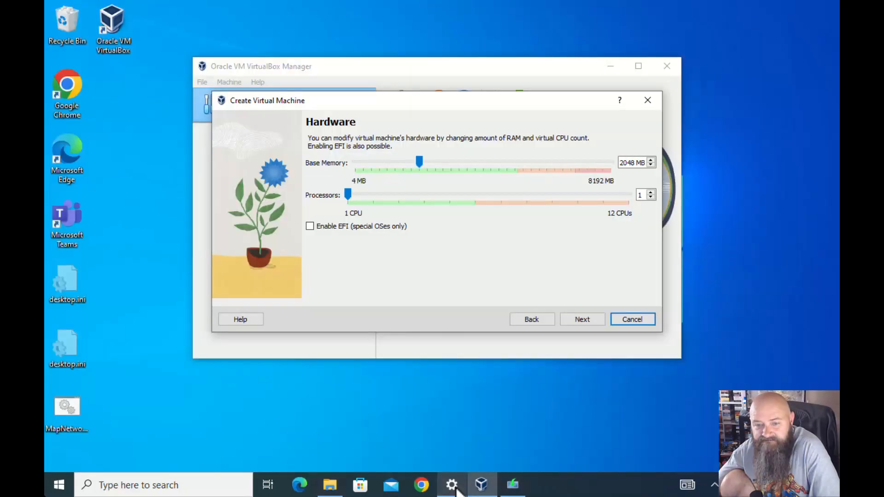
pyautogui.click(456, 489)
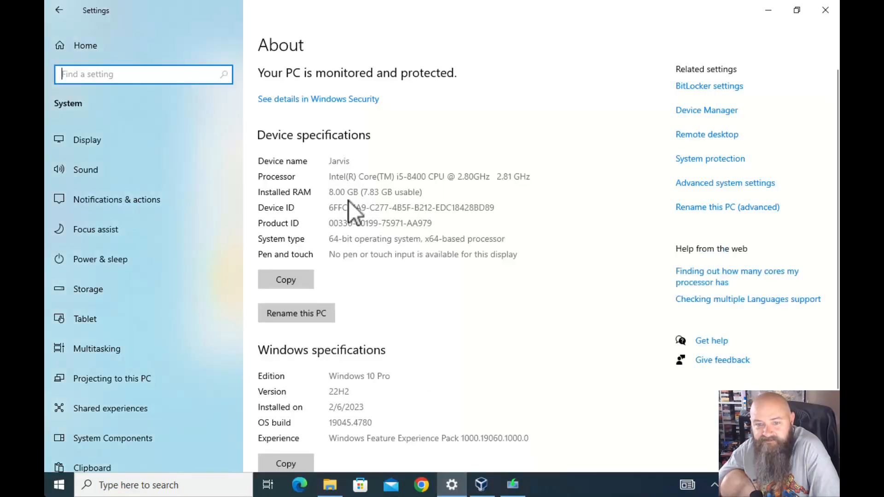
pyautogui.click(825, 11)
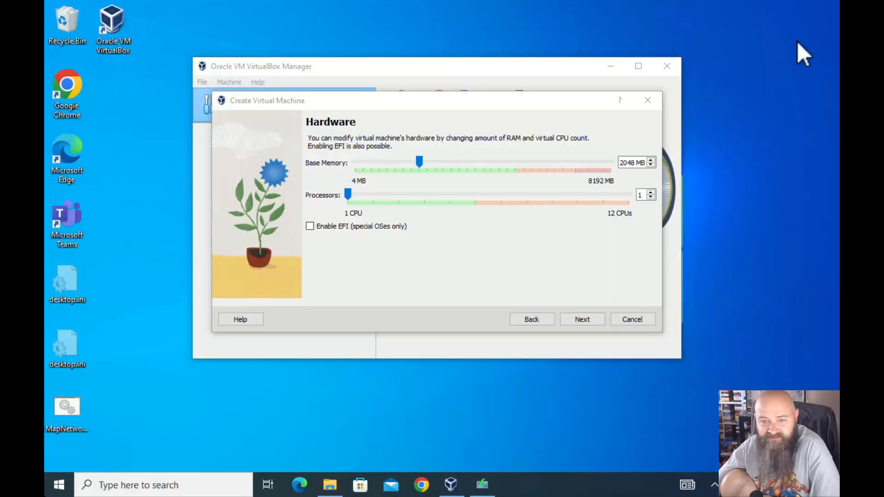
# Set the new VM's base memory to 4096 MB
pyautogui.click(624, 162)
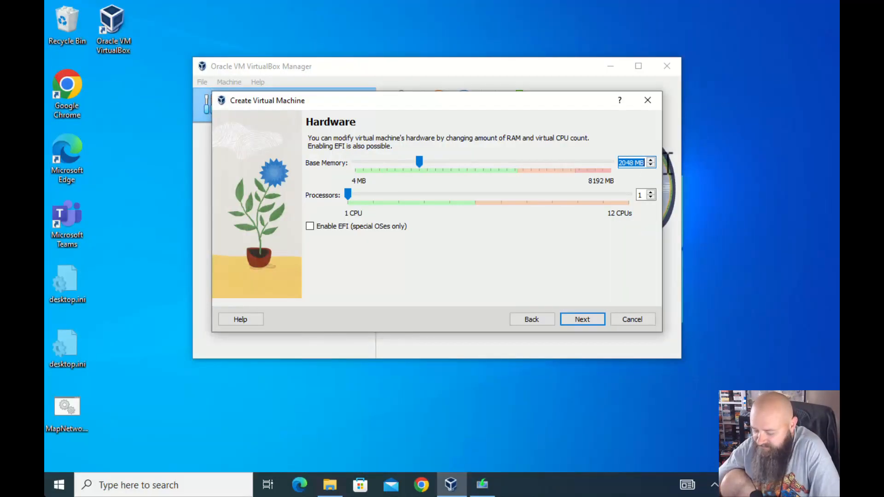
pyautogui.write('4096')
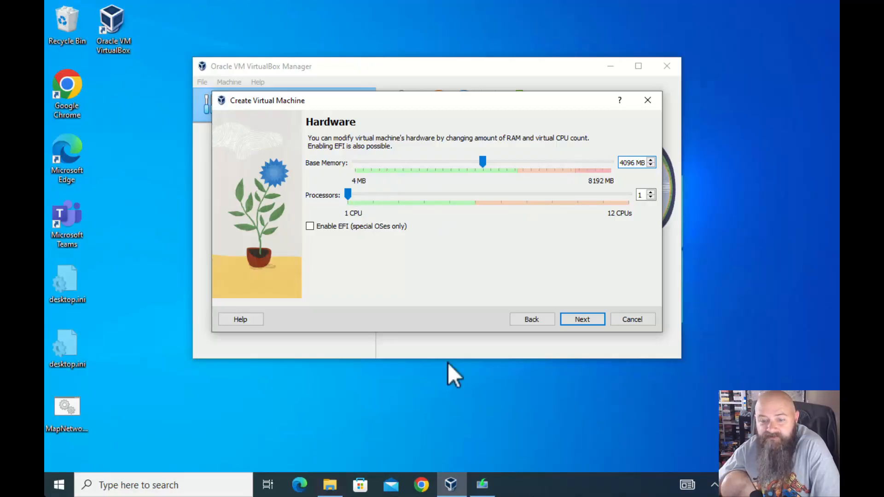
pyautogui.rightClick(531, 489)
# Open Task Manager's Performance page to check the host CPU's 6 cores
pyautogui.click(570, 422)
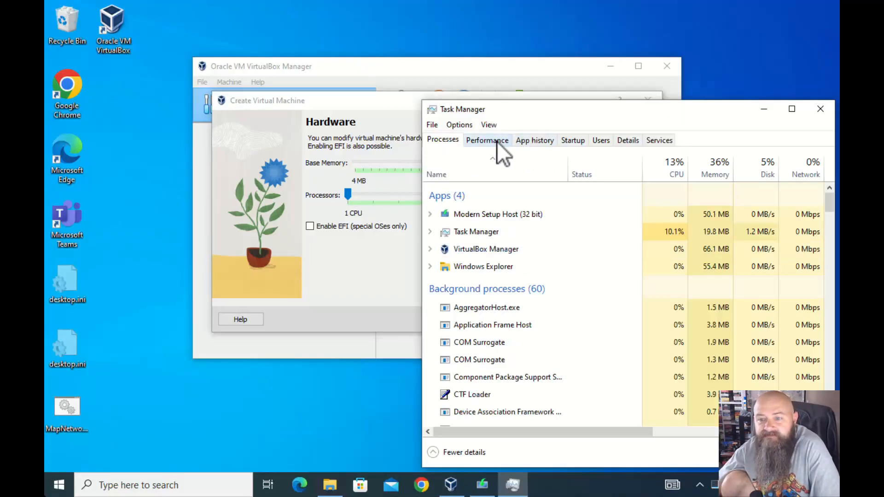
pyautogui.click(496, 142)
pyautogui.moveTo(581, 111); pyautogui.dragTo(468, 66)
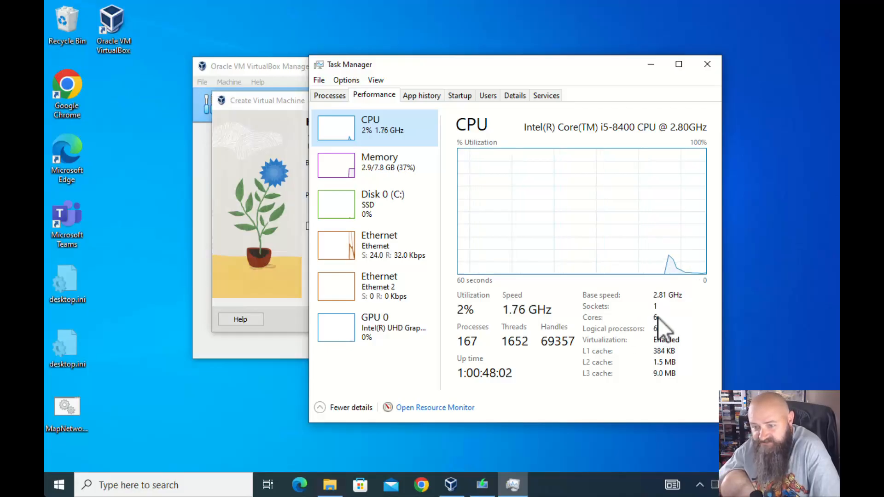
# Give Win10_Base 2 processors, keep the 50 GB disk, and finish creating it
pyautogui.click(708, 68)
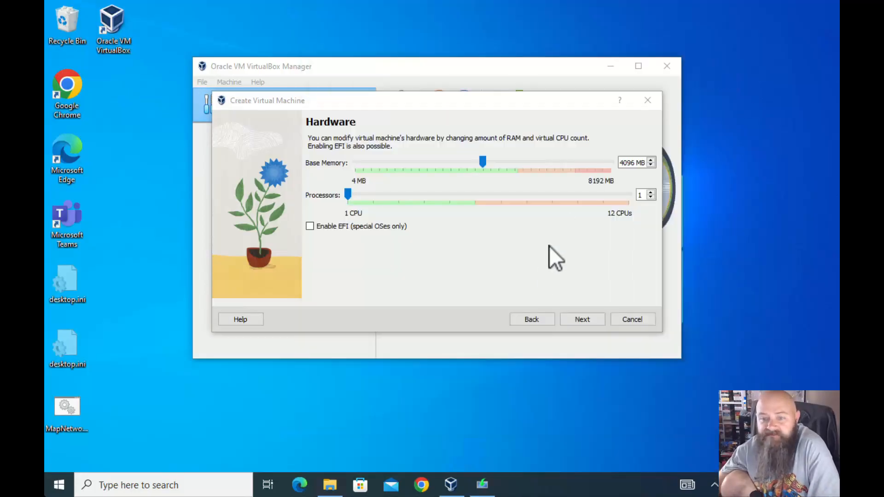
pyautogui.click(654, 193)
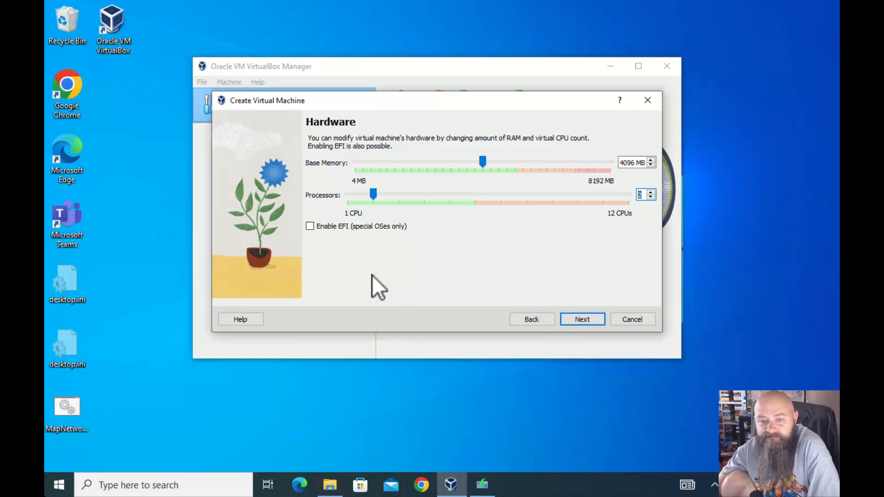
pyautogui.click(582, 319)
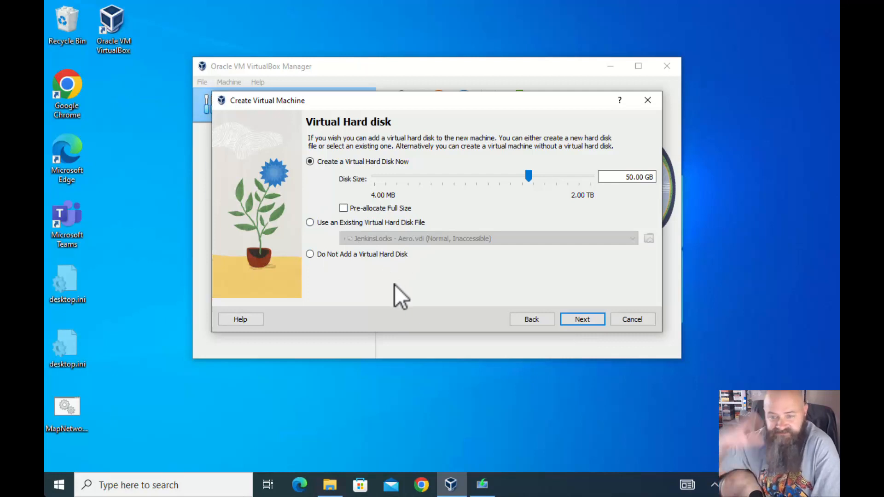
pyautogui.click(583, 319)
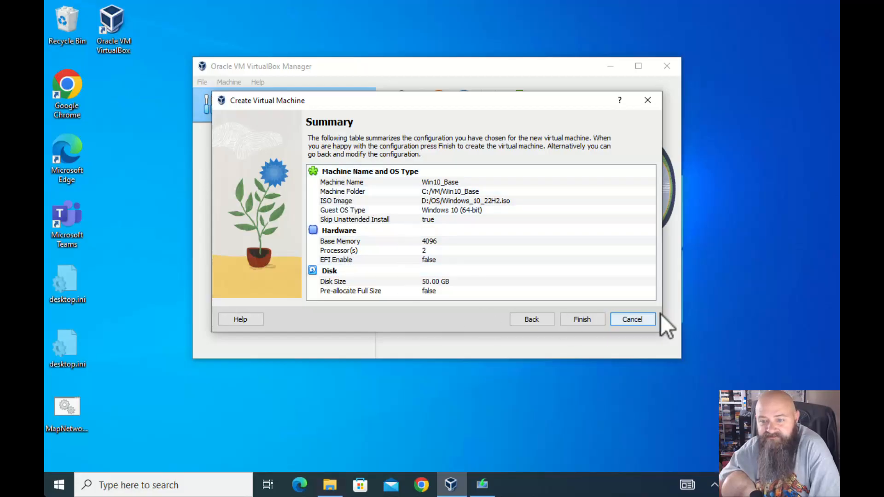
pyautogui.click(576, 318)
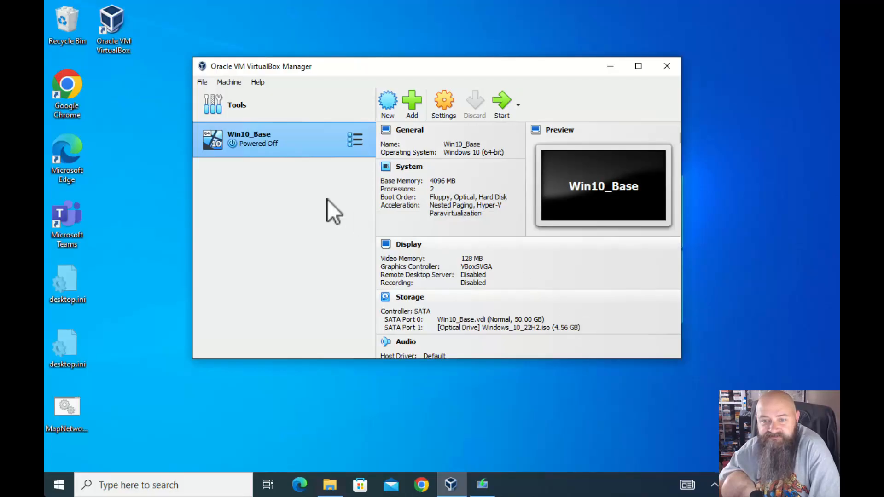
# Open Win10_Base settings and check the USB and Network pages, with Adapter 1 on NAT
pyautogui.rightClick(264, 143)
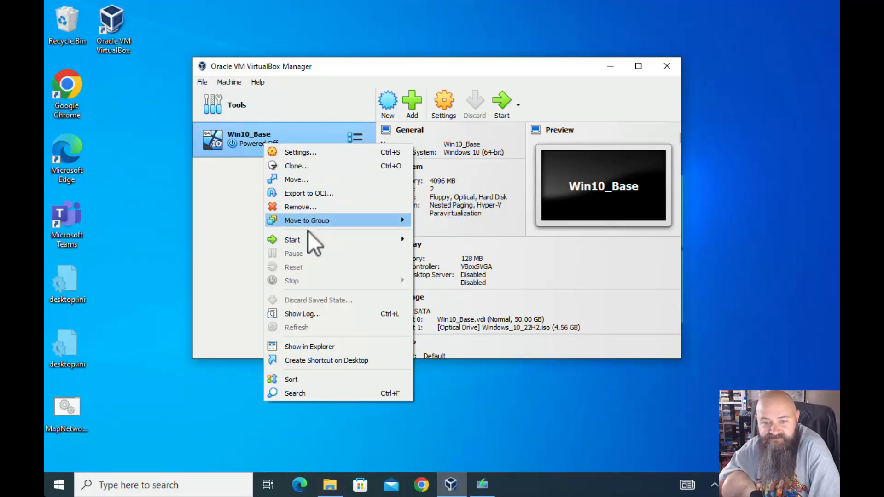
pyautogui.click(302, 154)
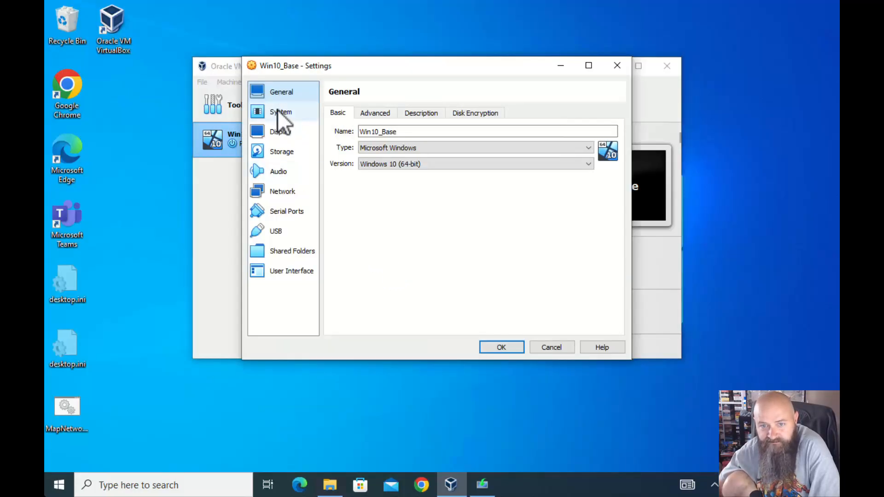
pyautogui.click(298, 230)
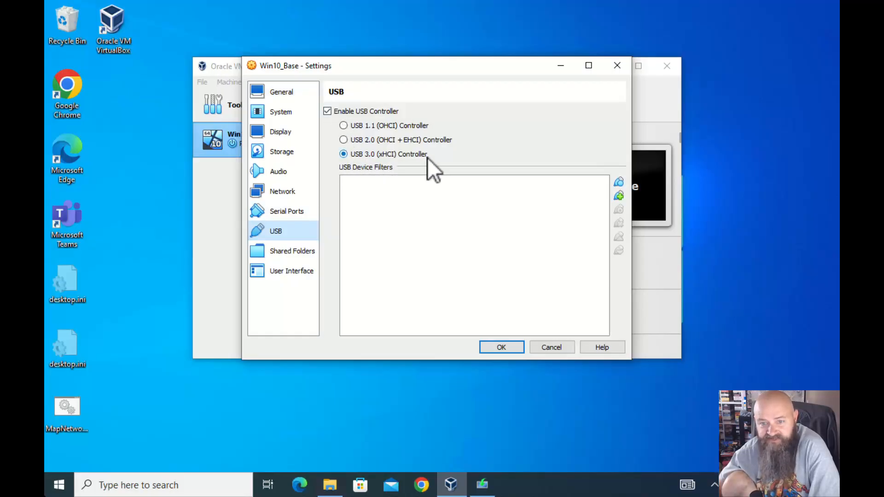
pyautogui.click(275, 193)
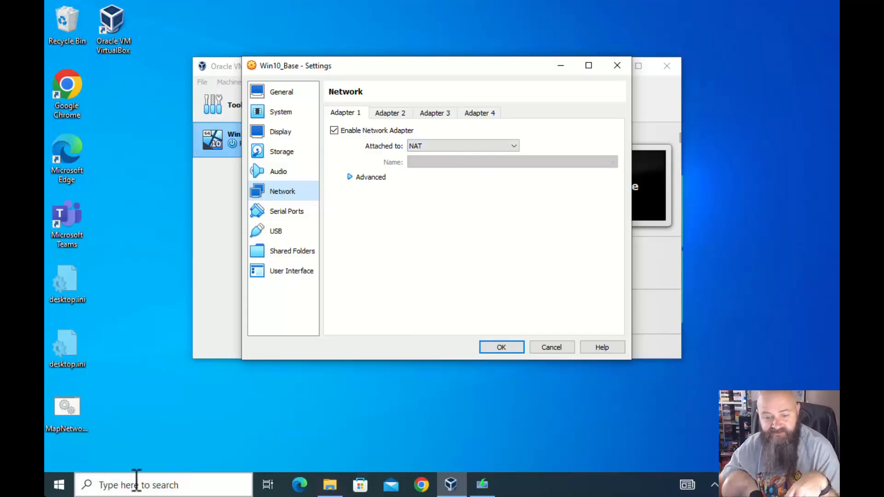
pyautogui.click(158, 484)
# Launch Command Prompt from search and run ipconfig to list the network adapters
pyautogui.write('cmd')
pyautogui.press('Return')
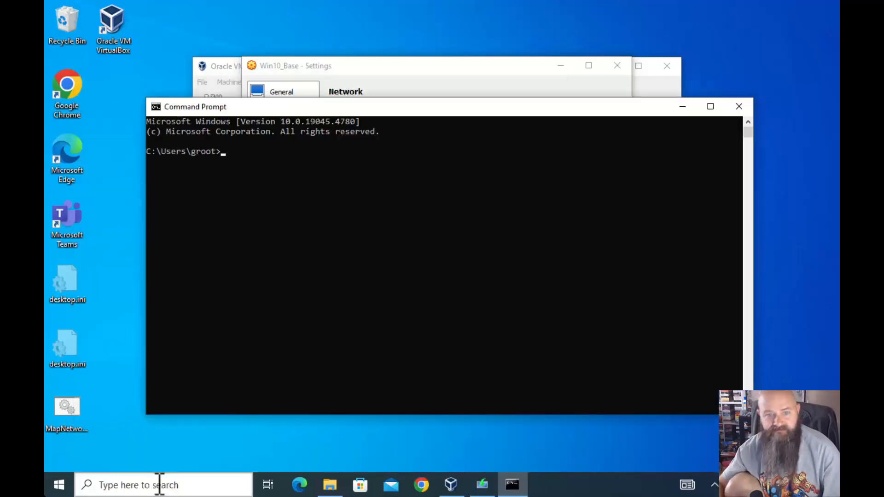
pyautogui.write('pconfig')
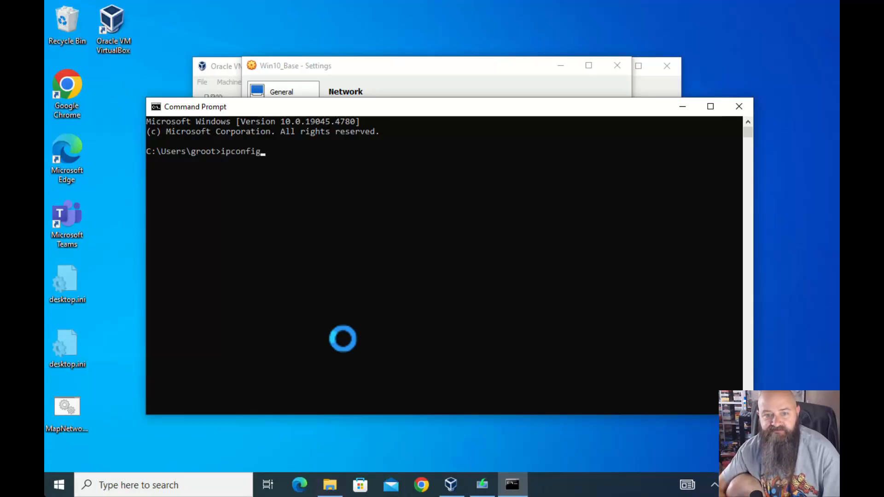
pyautogui.press('Return')
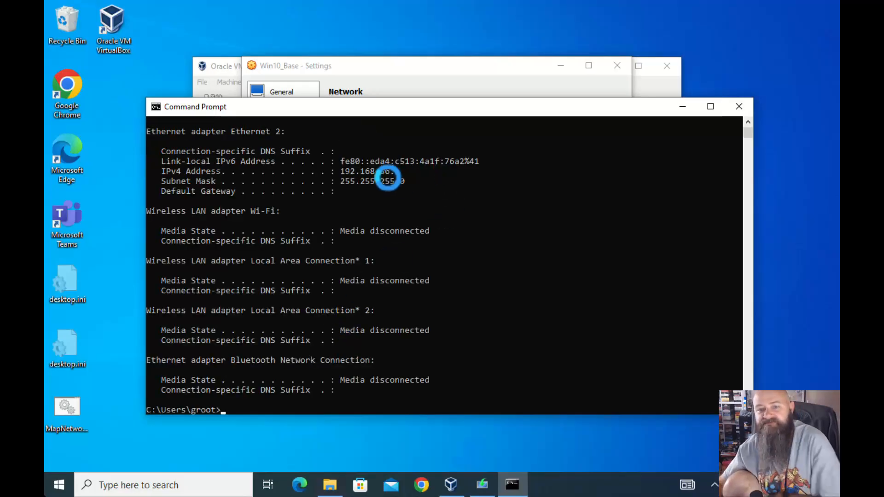
pyautogui.scroll(4, 373, 195)
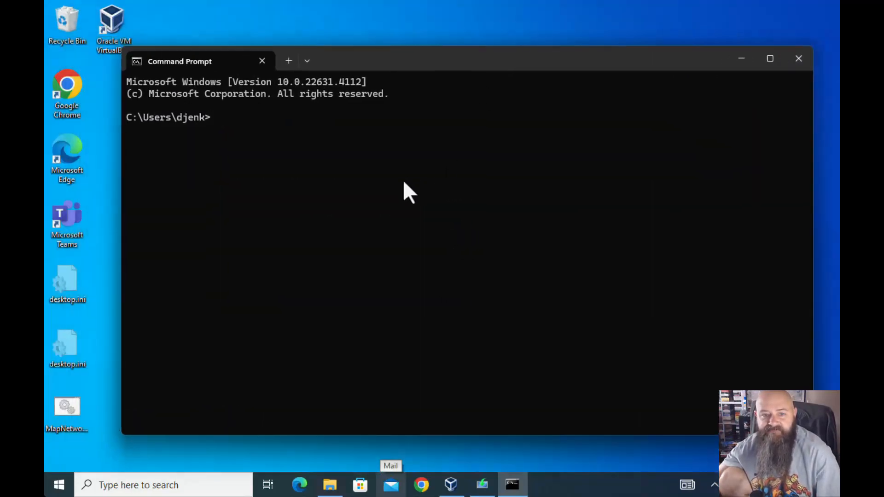
# Rerun ipconfig to show Ethernet at 192.168.0.123 and Ethernet 2 at 192.168.56.1
pyautogui.write('ipconfig')
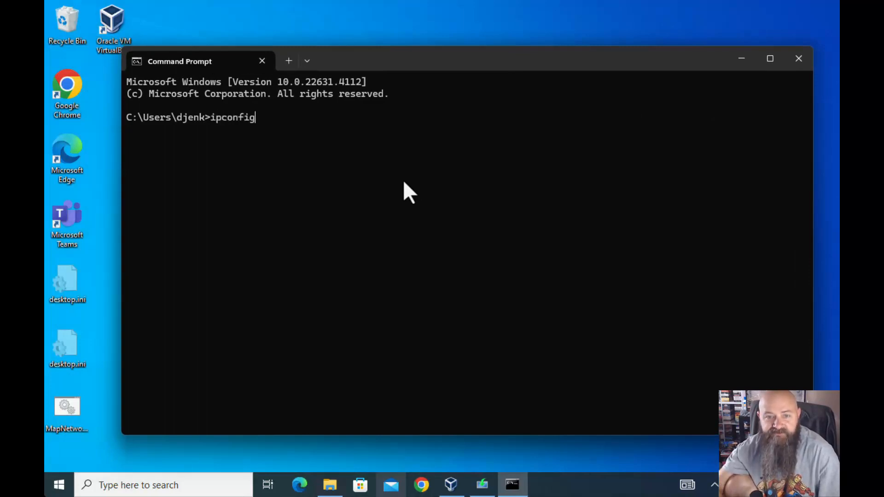
pyautogui.press('Return')
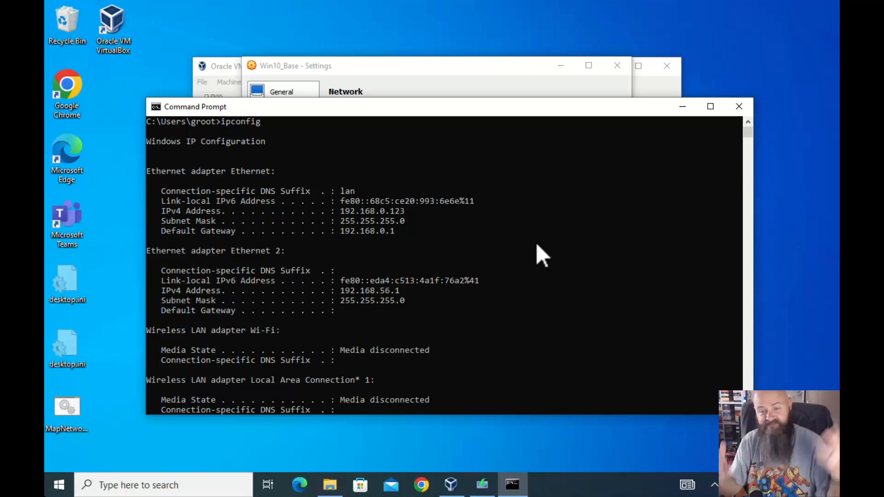
# Resolve google.com with nslookup (142.250.191.238), then exit Command Prompt
pyautogui.scroll(-12, 460, 332)
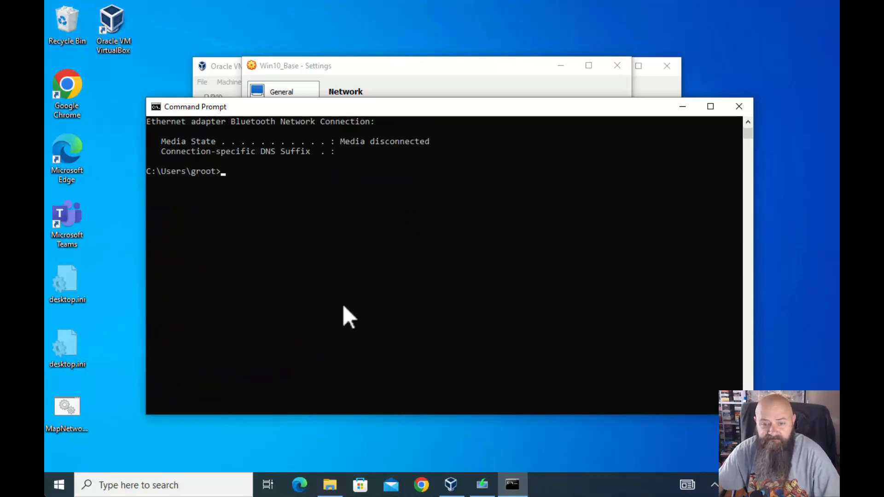
pyautogui.scroll(4, 282, 216)
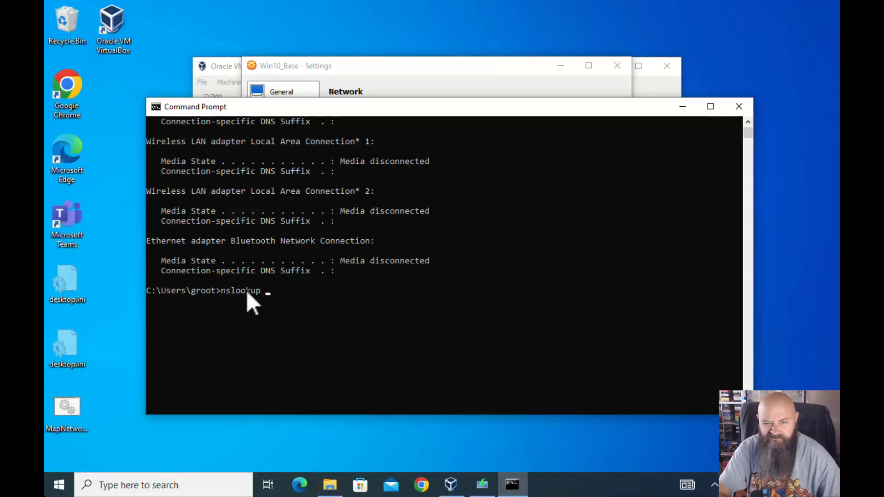
pyautogui.write('oogle.com')
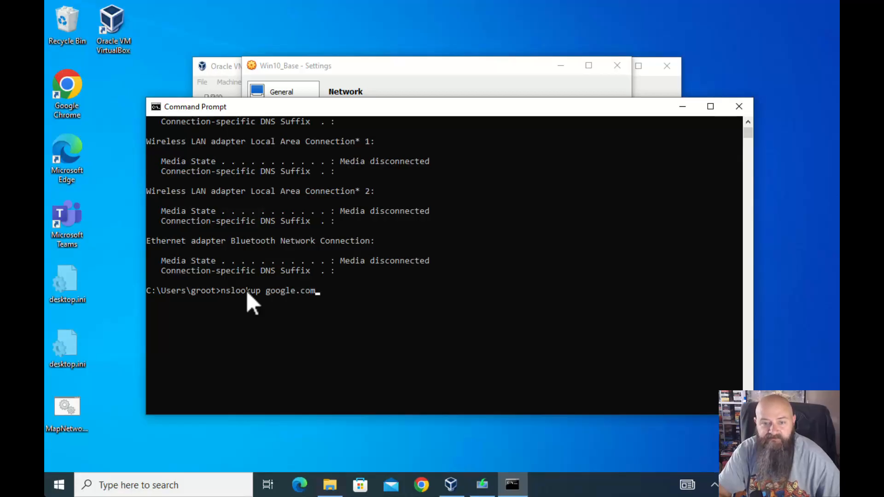
pyautogui.press('Return')
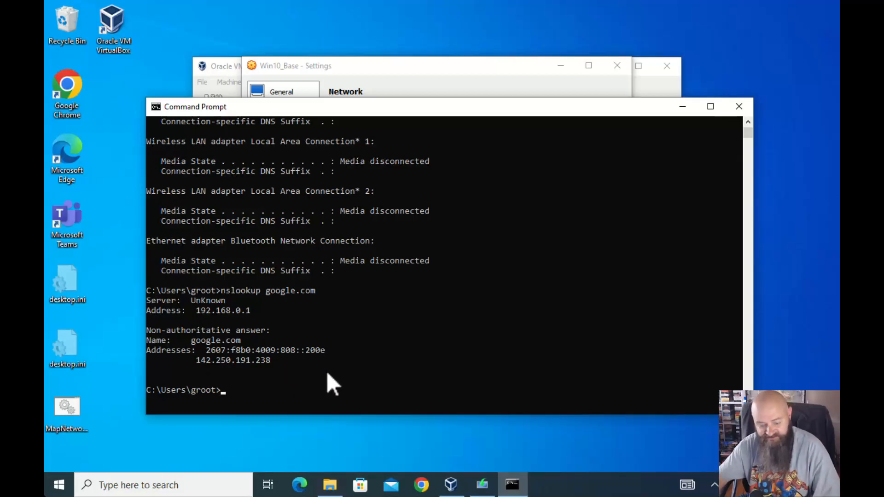
pyautogui.write('exit')
pyautogui.press('Return')
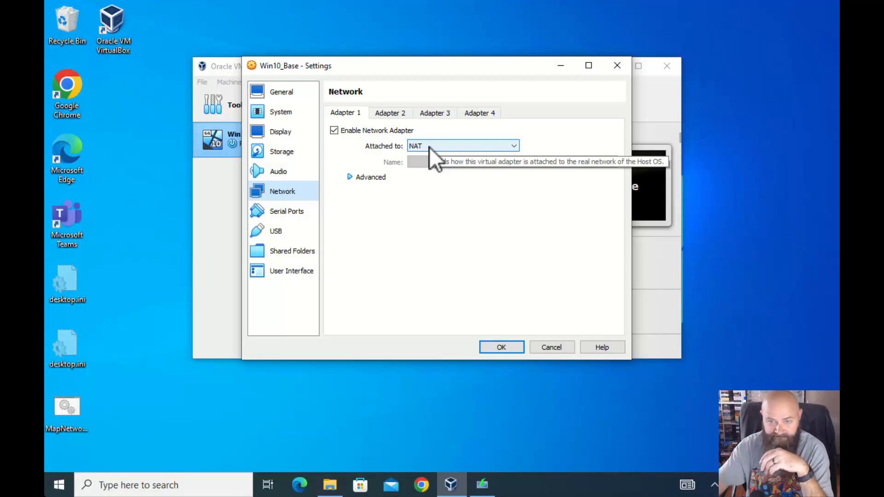
# Attach Adapter 1 as Bridged Adapter on the Realtek PCIe GbE Family Controller
pyautogui.click(464, 142)
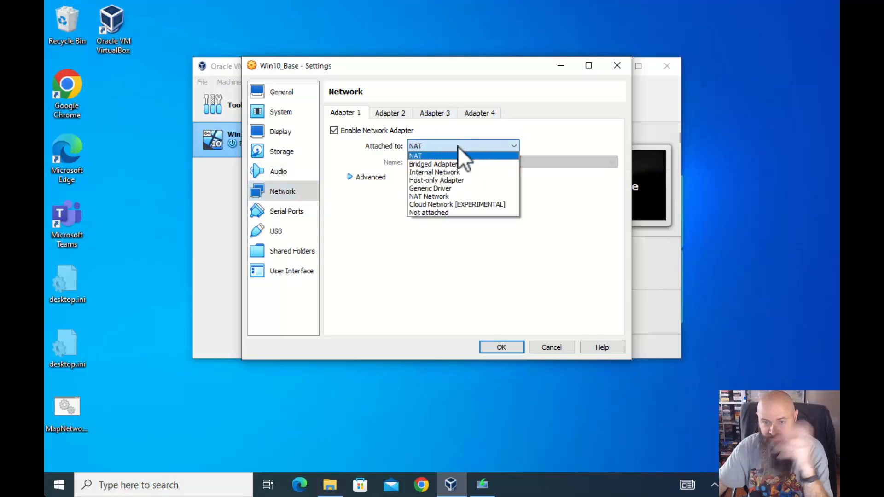
pyautogui.click(437, 164)
pyautogui.click(504, 161)
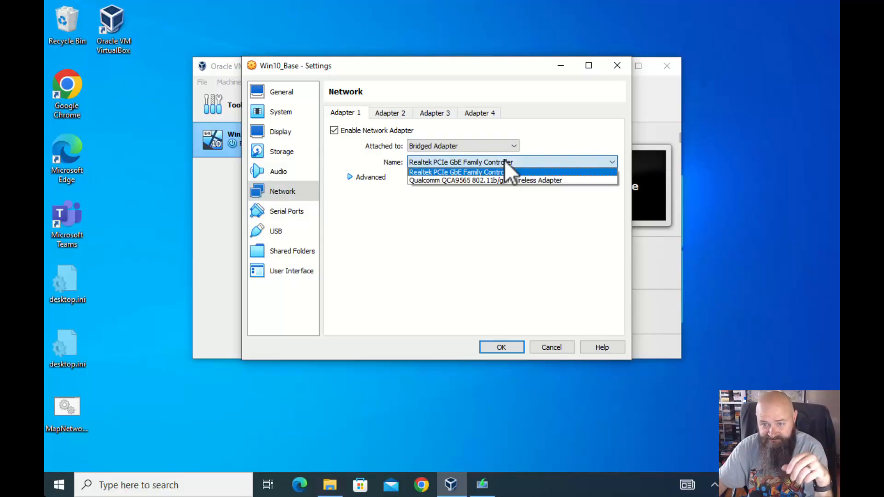
pyautogui.click(441, 170)
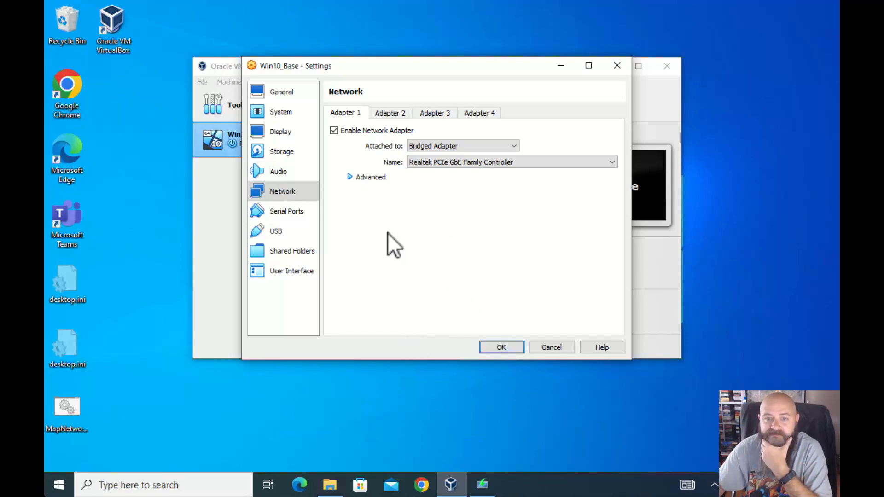
# Review the General and System processor and acceleration settings, then save with OK
pyautogui.click(283, 98)
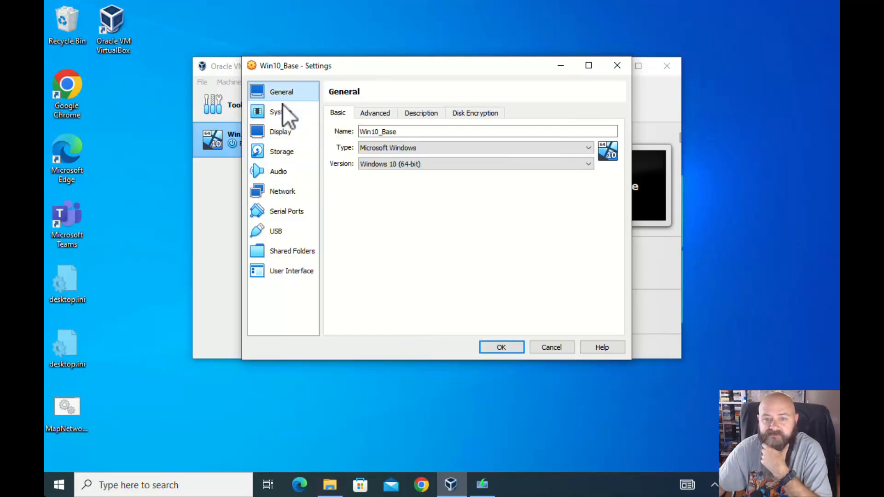
pyautogui.click(281, 109)
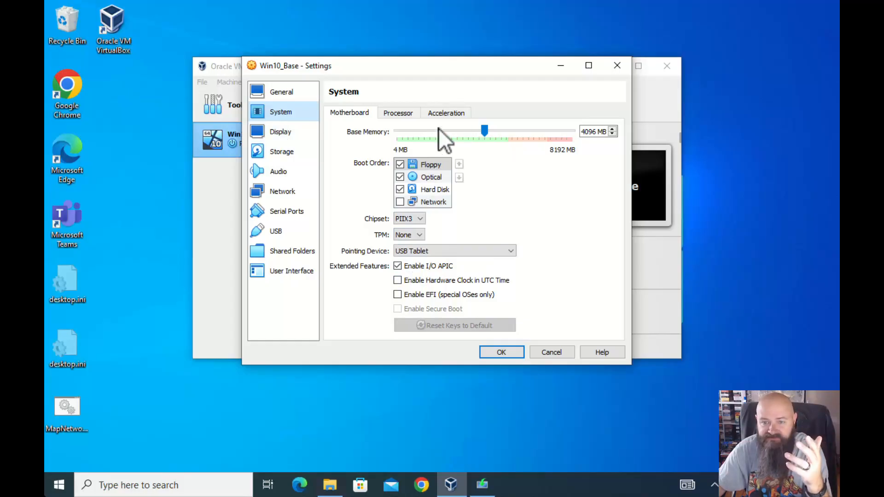
pyautogui.click(400, 113)
pyautogui.click(443, 112)
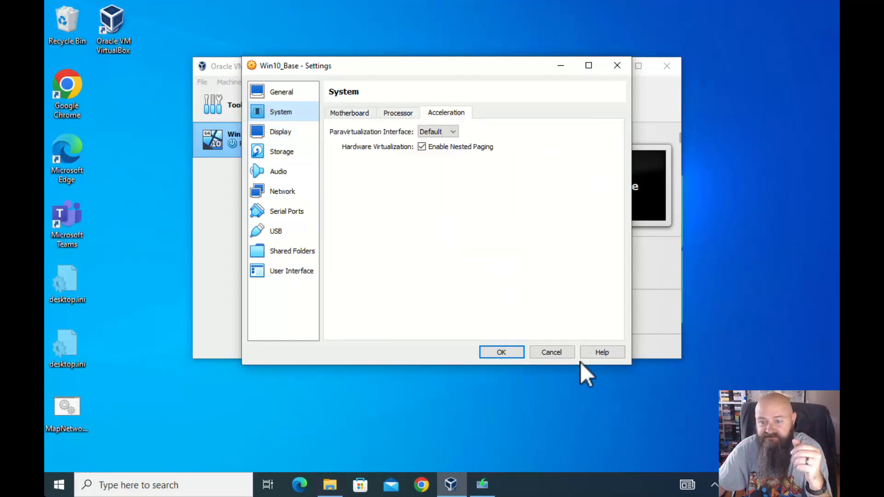
pyautogui.click(510, 353)
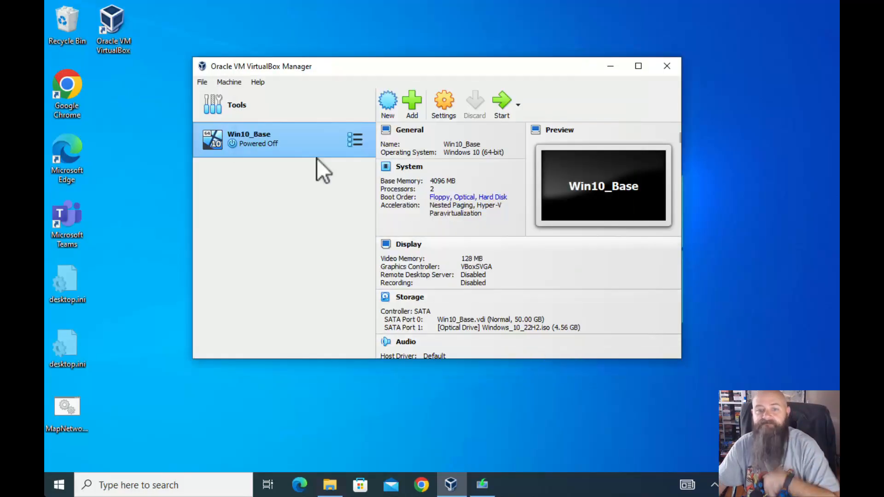
# Start Win10_Base, dismiss the keyboard and mouse notifications, and reposition its window
pyautogui.doubleClick(269, 137)
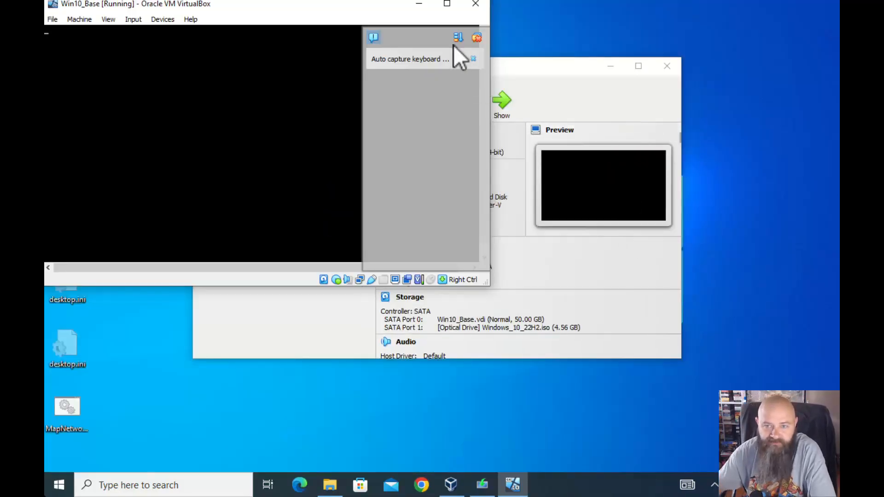
pyautogui.click(477, 38)
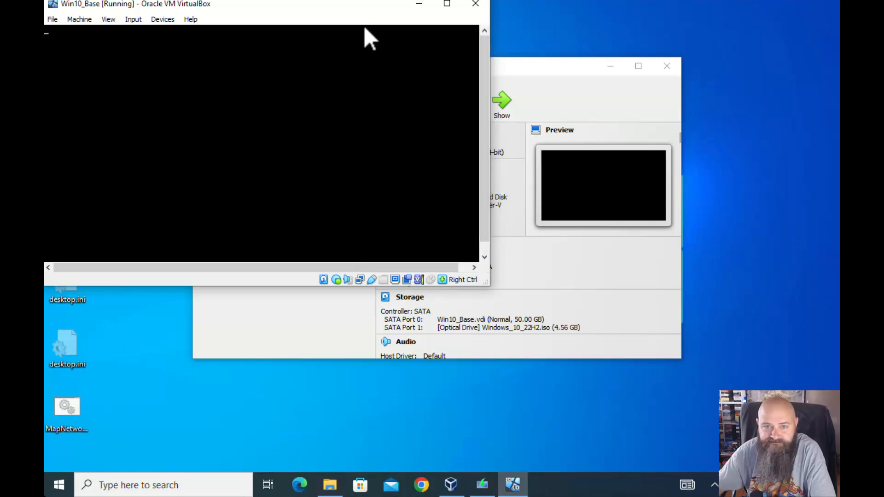
pyautogui.moveTo(351, 8); pyautogui.dragTo(503, 81)
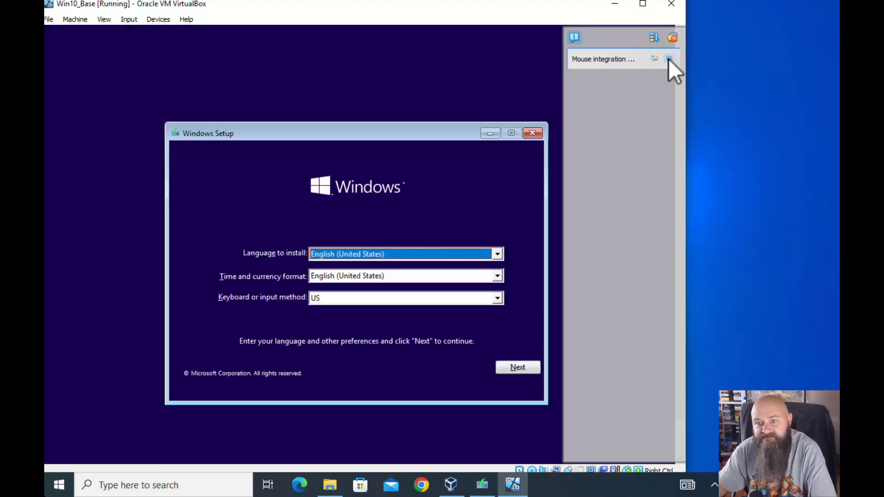
pyautogui.click(669, 59)
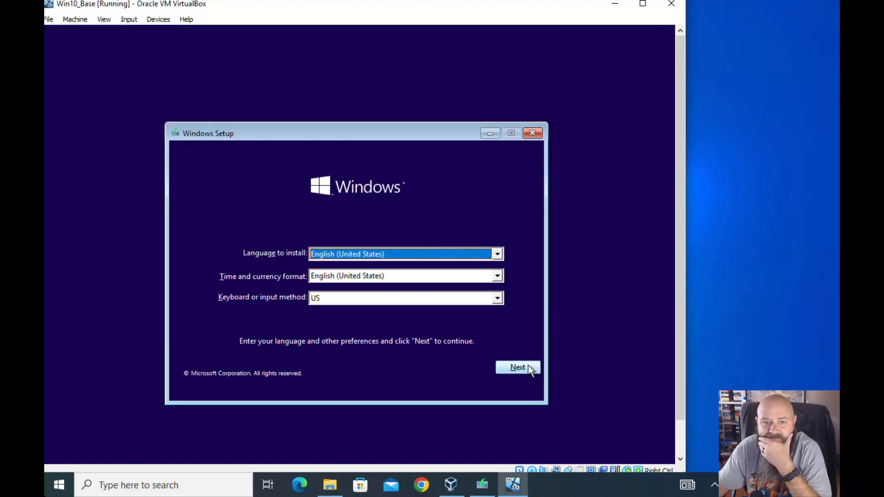
# Uncheck Cable Connected for Adapter 1 in the running machine's Network settings
pyautogui.click(75, 21)
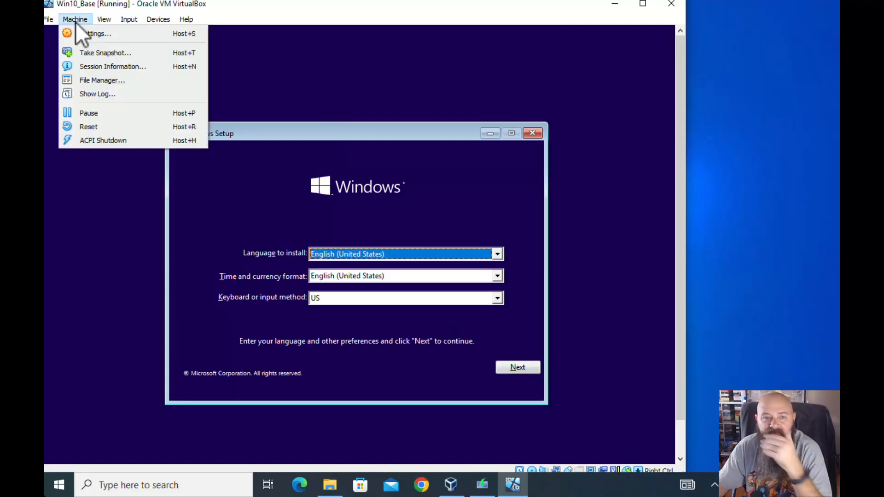
pyautogui.click(89, 33)
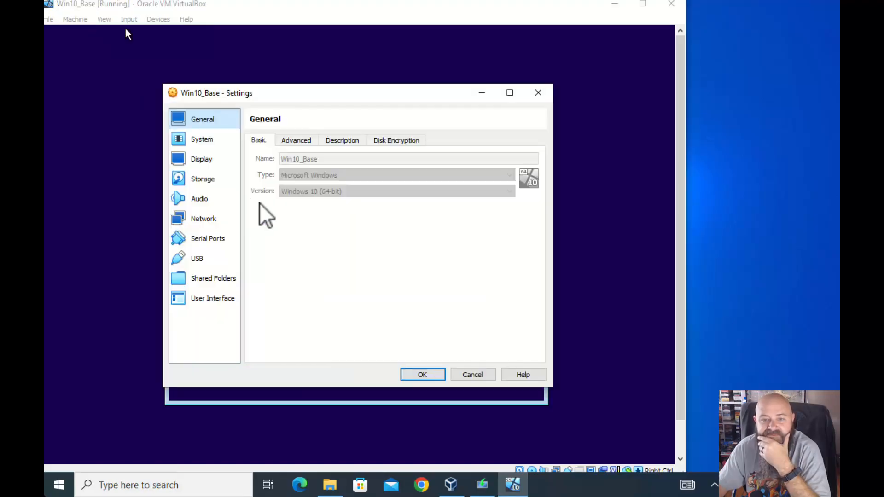
pyautogui.click(203, 220)
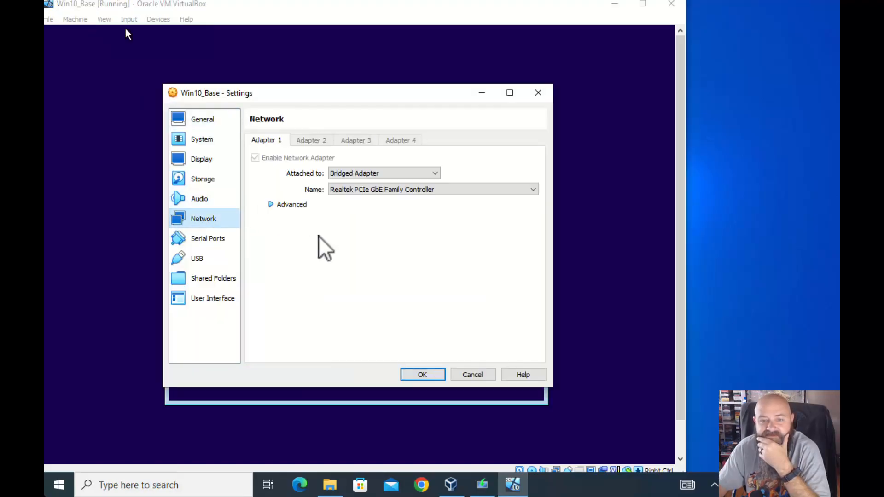
pyautogui.click(272, 204)
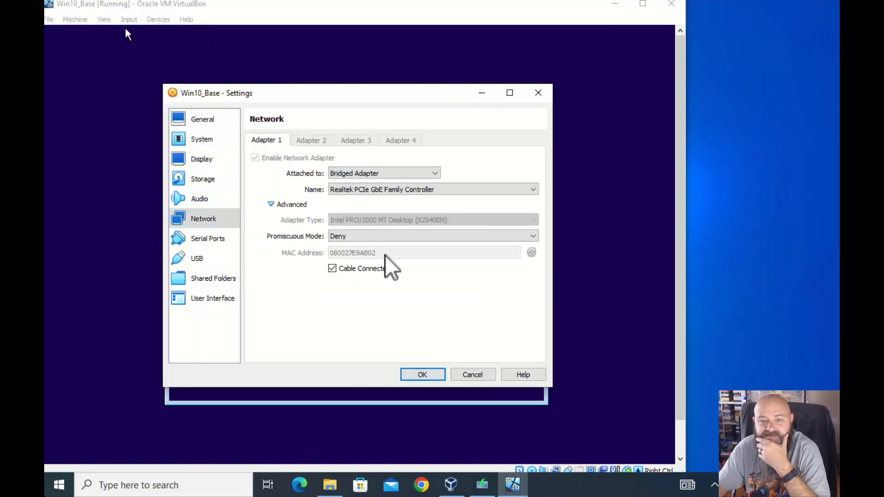
pyautogui.click(332, 269)
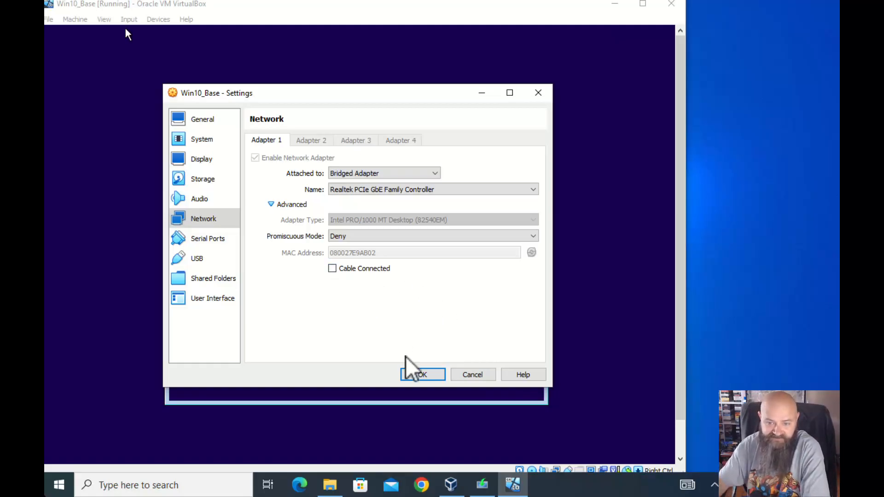
pyautogui.click(413, 375)
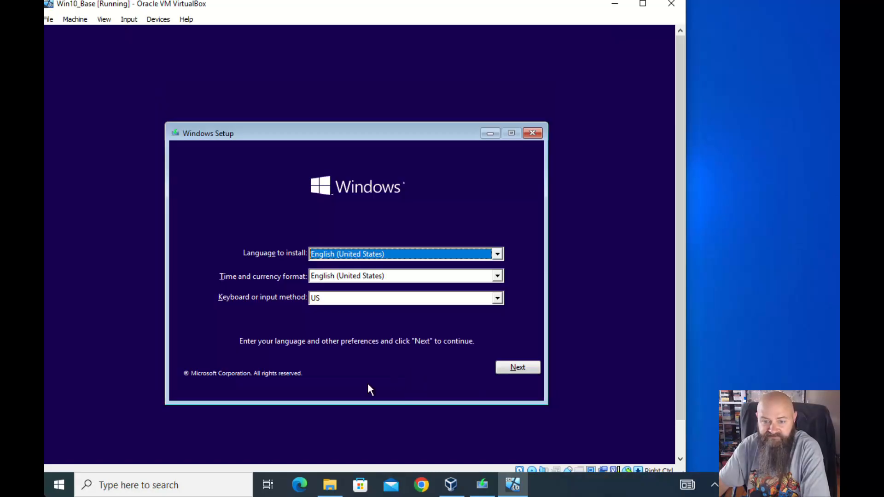
# Accept English (United States) preferences, start installation, and skip the product key
pyautogui.click(515, 364)
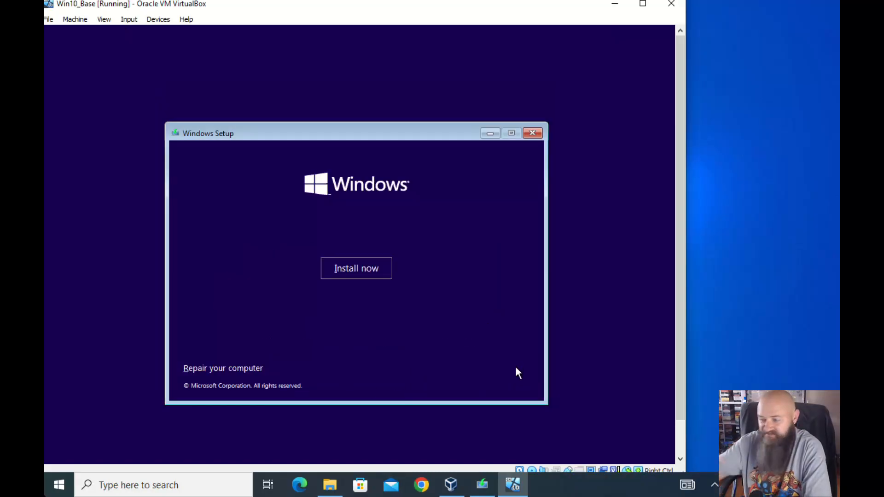
pyautogui.click(331, 270)
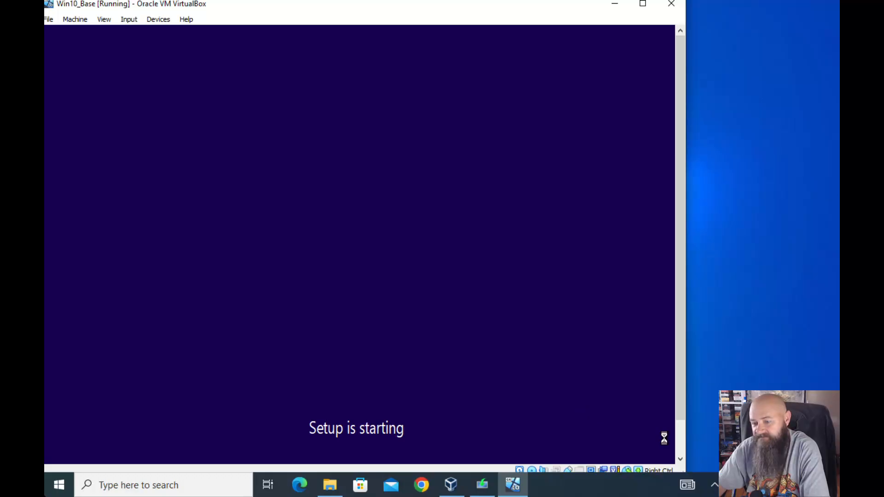
pyautogui.click(787, 485)
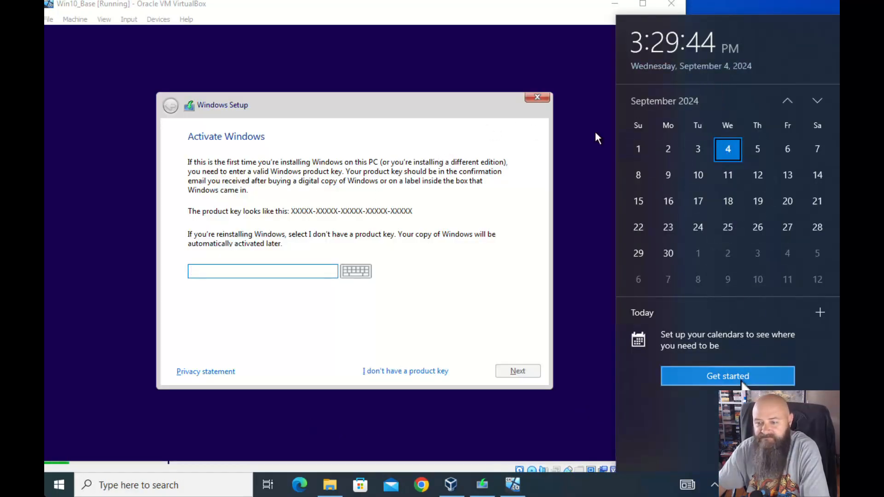
pyautogui.click(573, 416)
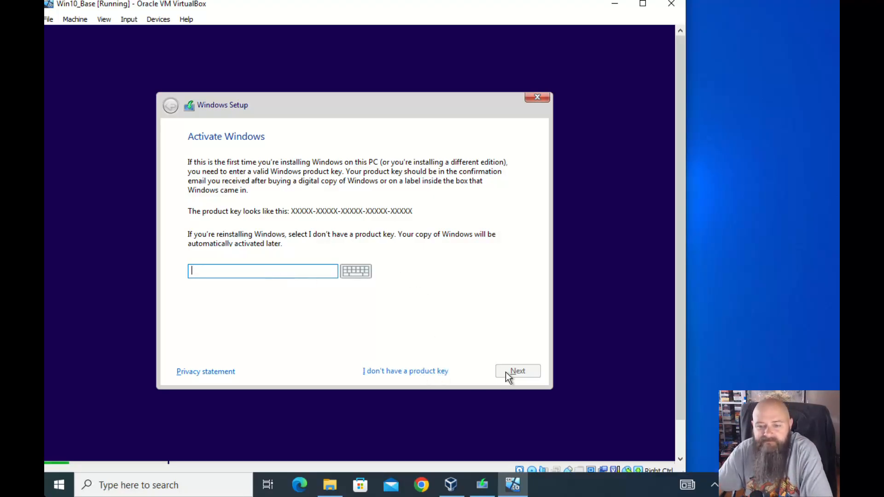
pyautogui.click(399, 371)
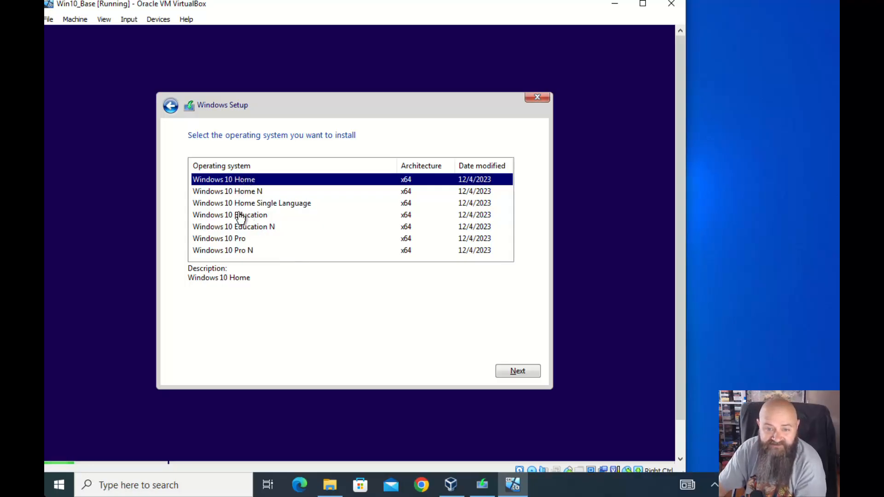
# Choose Windows 10 Pro, accept the license, and custom-install onto unallocated Drive 0
pyautogui.click(230, 240)
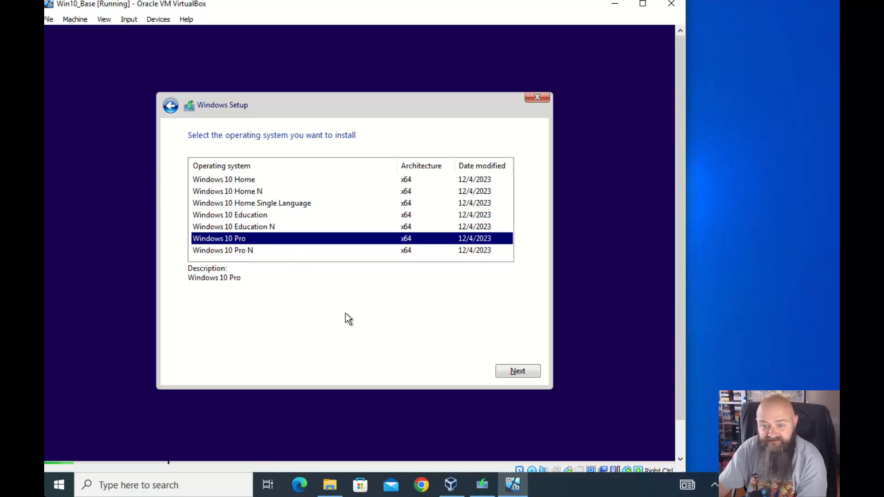
pyautogui.click(507, 372)
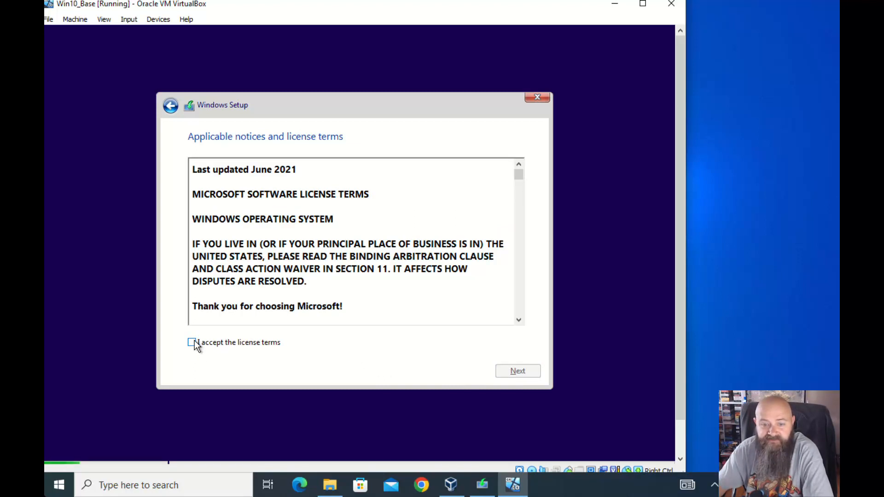
pyautogui.click(192, 343)
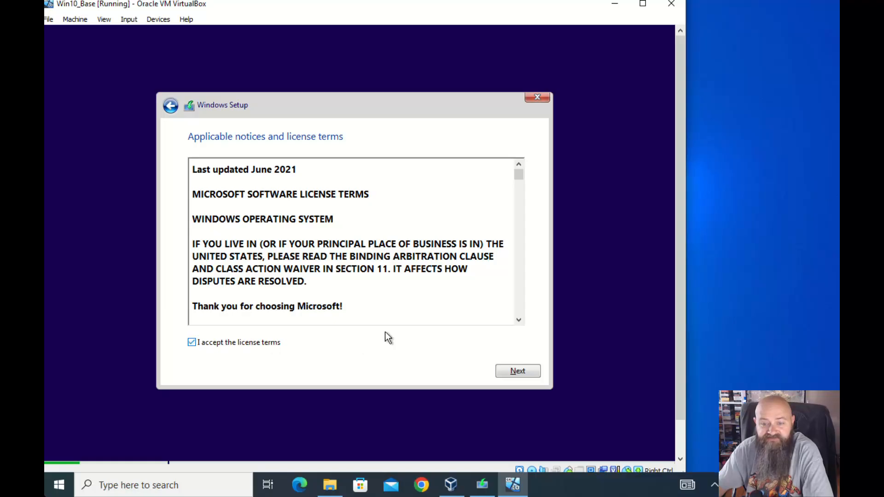
pyautogui.click(521, 372)
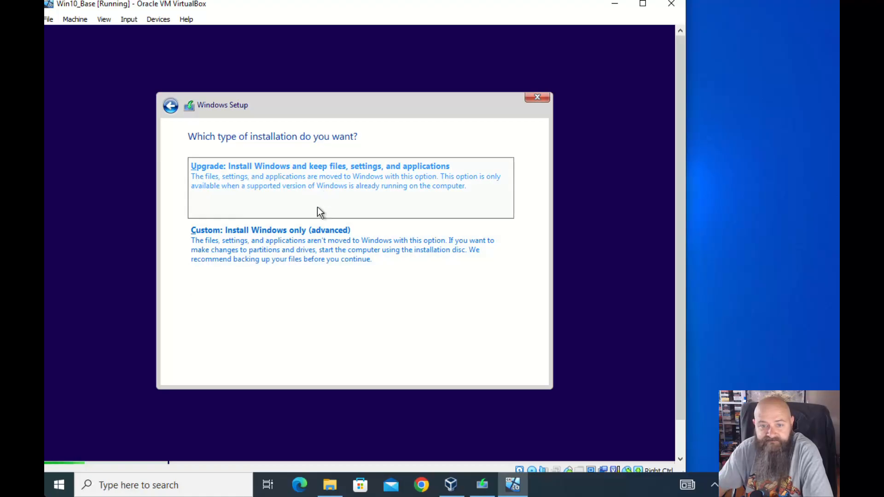
pyautogui.click(305, 239)
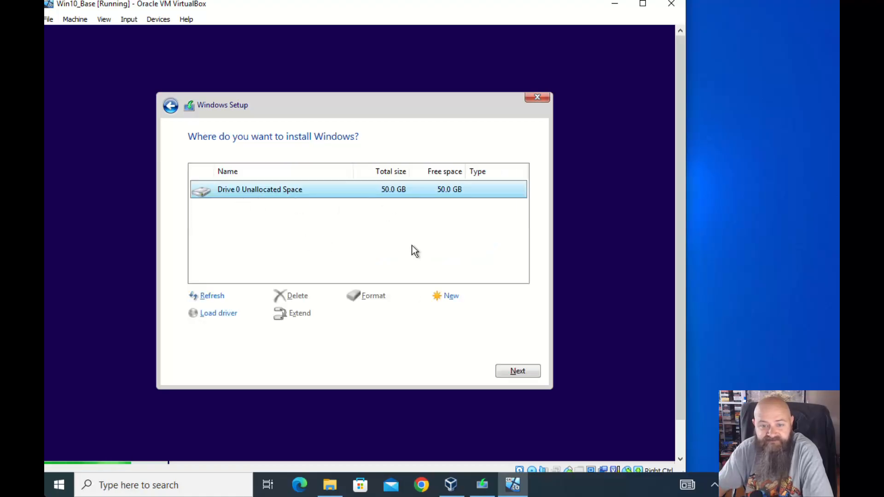
pyautogui.click(505, 366)
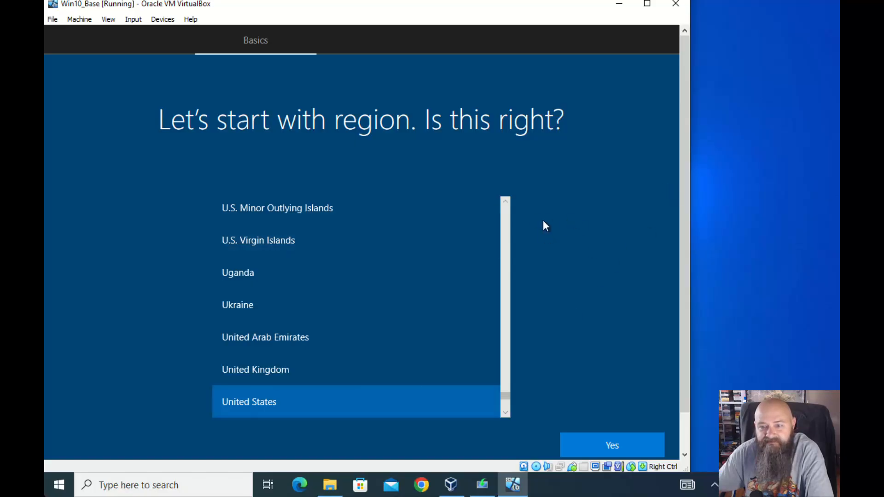
# Confirm United States and US keyboard, skip a second layout, and continue with limited offline setup
pyautogui.click(598, 449)
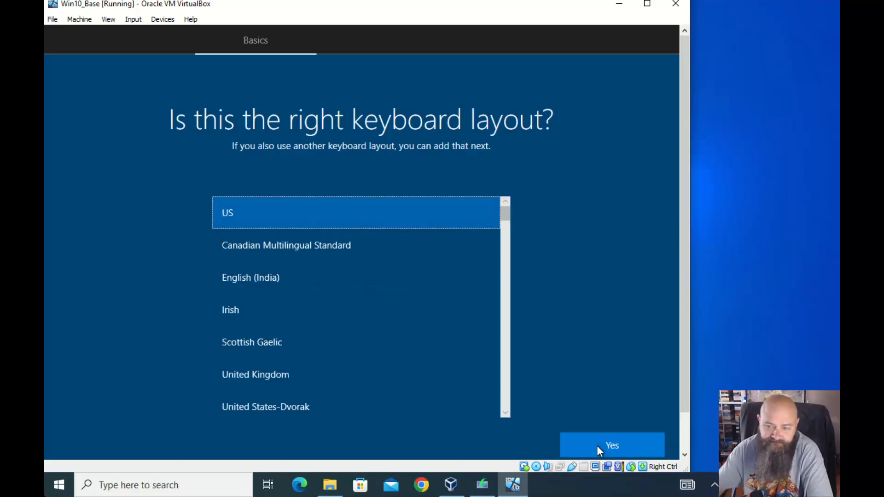
pyautogui.click(596, 445)
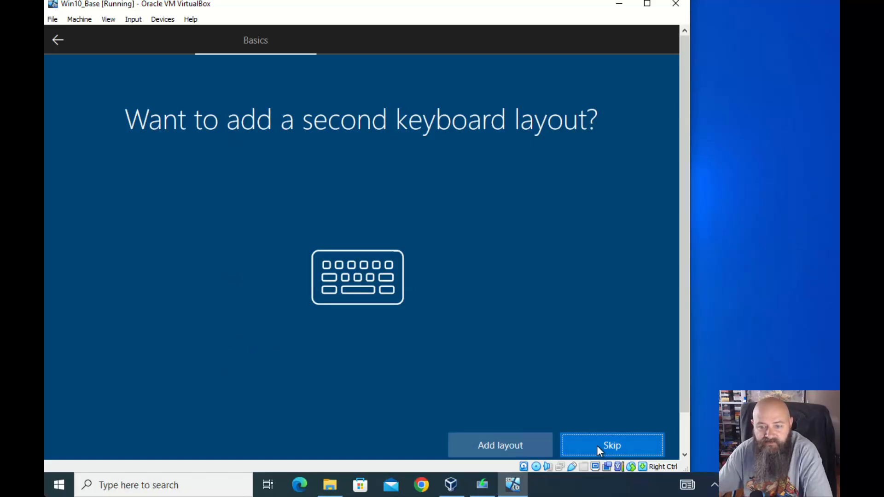
pyautogui.click(591, 445)
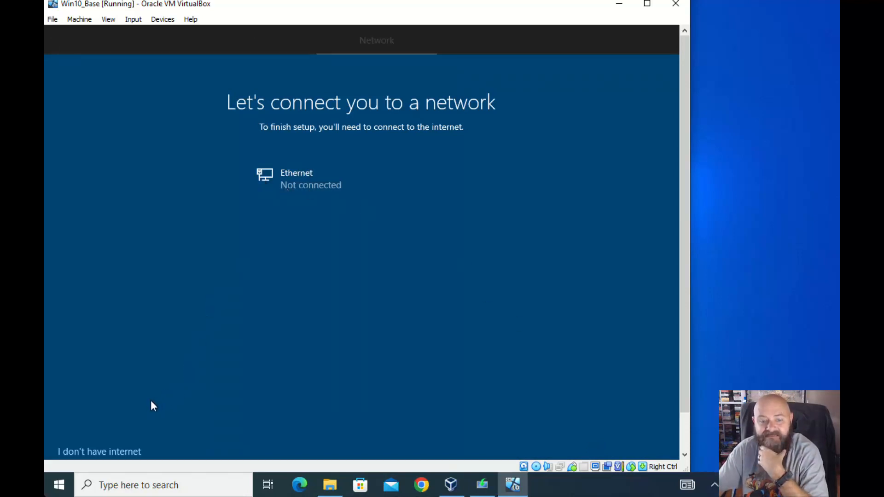
pyautogui.click(115, 454)
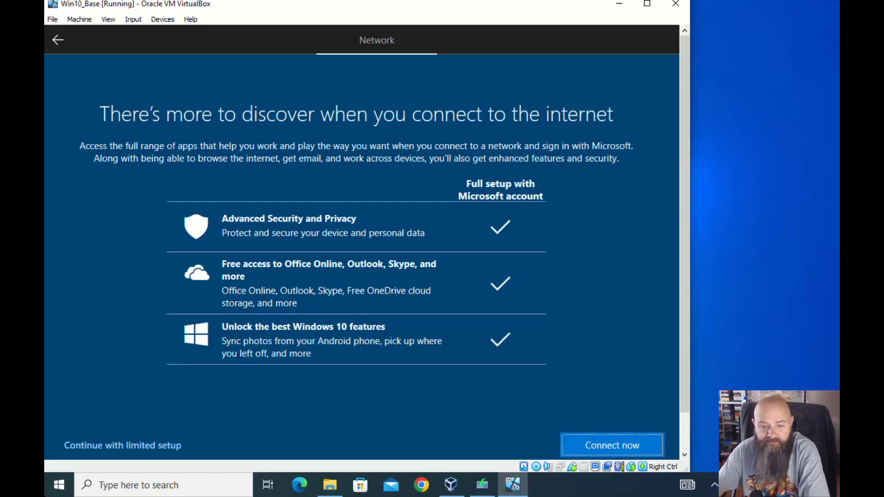
pyautogui.click(147, 444)
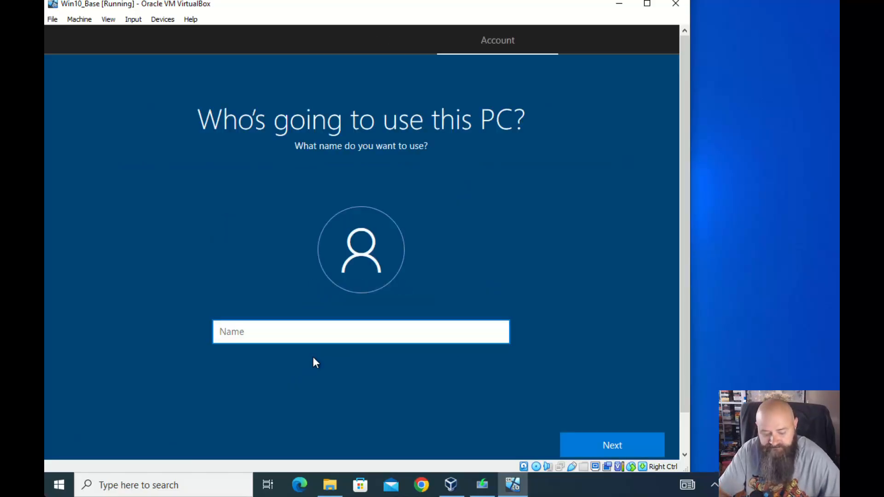
# Enter the local account's user name, correcting a typo, and continue
pyautogui.write('JEnkins')
pyautogui.press('BackSpace')
pyautogui.press('BackSpace')
pyautogui.press('BackSpace')
pyautogui.press('BackSpace')
pyautogui.press('BackSpace')
pyautogui.press('BackSpace')
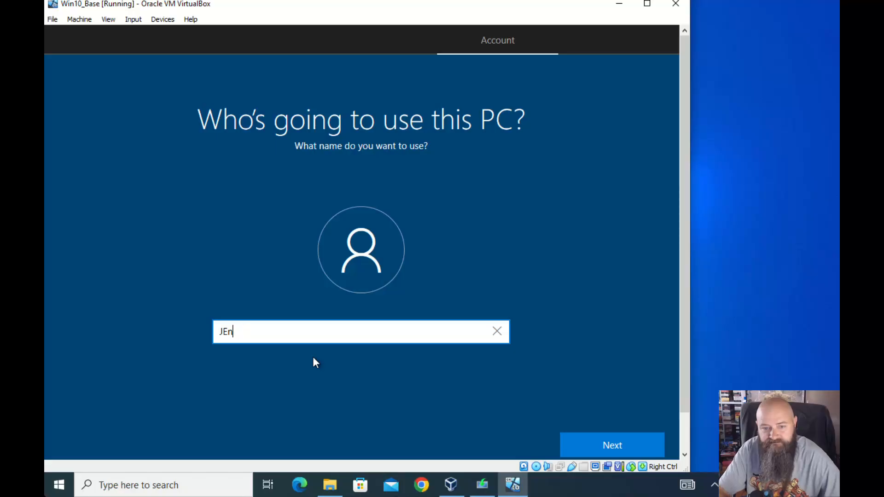
pyautogui.write('enkins')
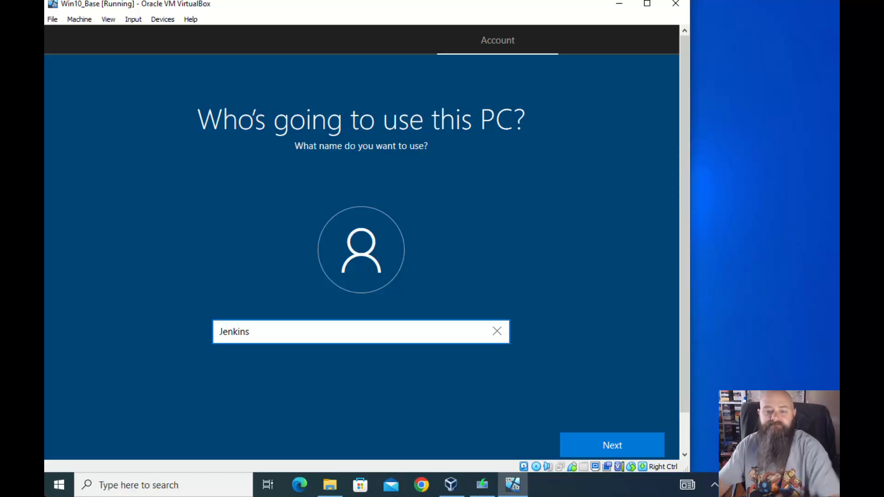
pyautogui.click(616, 448)
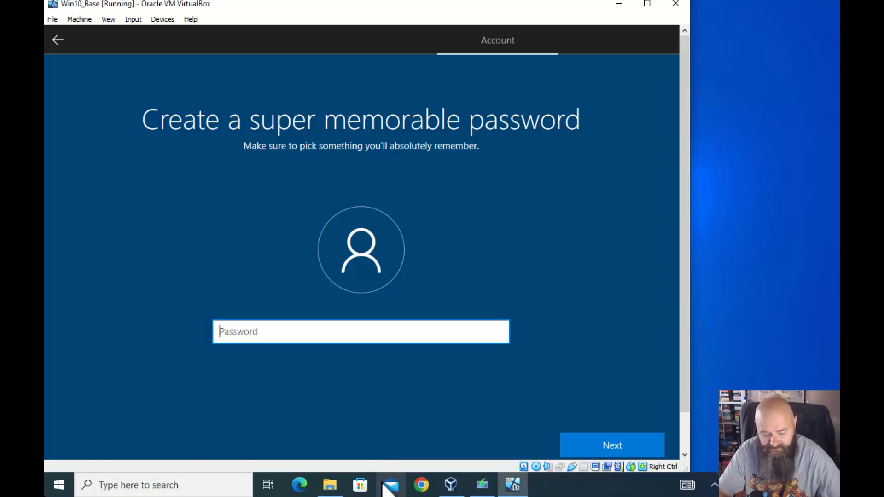
# Enter the account password and retype it to confirm
pyautogui.write('•••••••••')
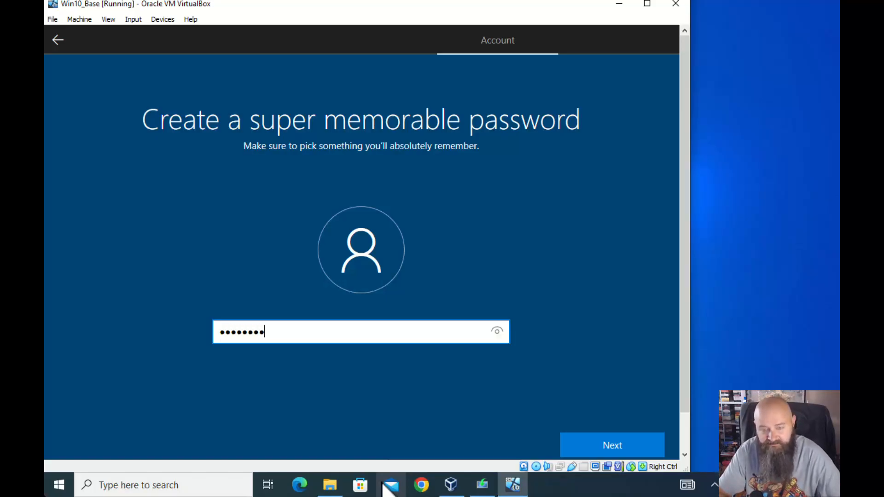
pyautogui.press('Return')
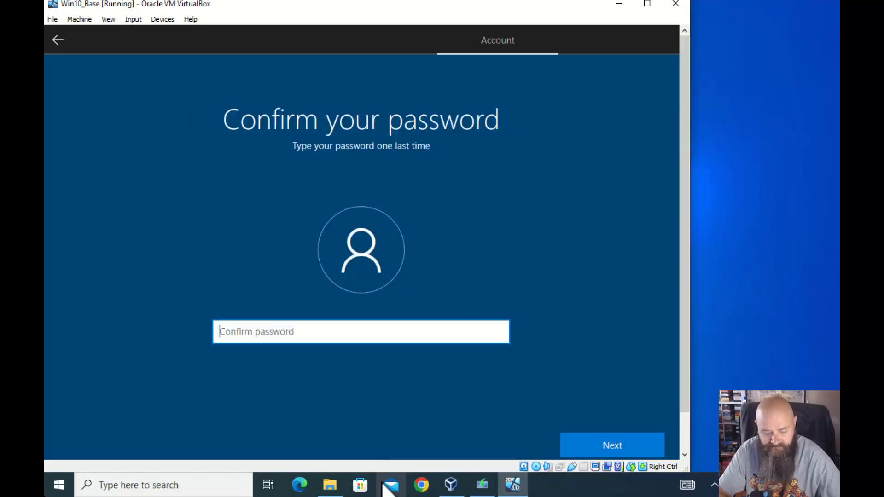
pyautogui.write('•••••••••')
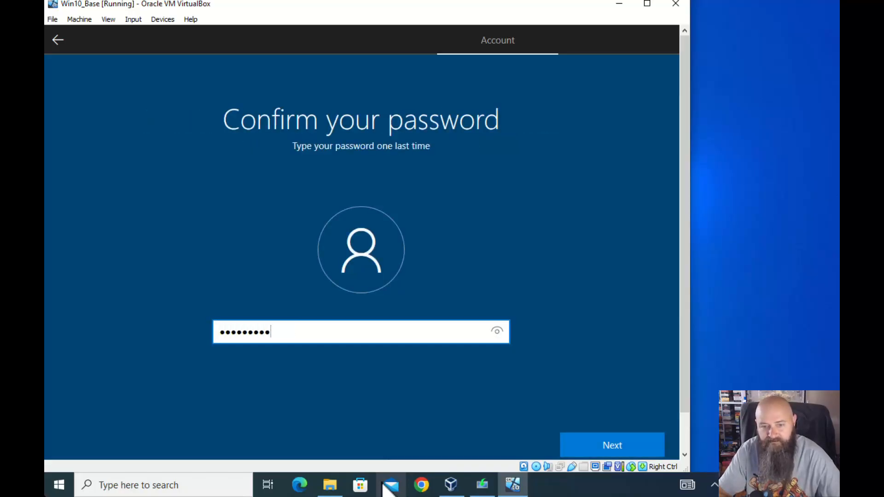
pyautogui.press('Return')
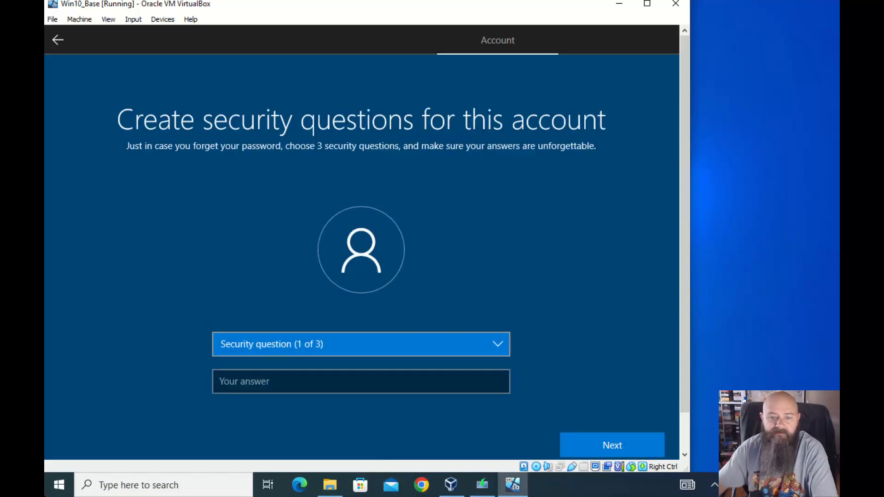
# Pick the first-pet's-name and city-of-birth security questions and type their answers
pyautogui.click(408, 343)
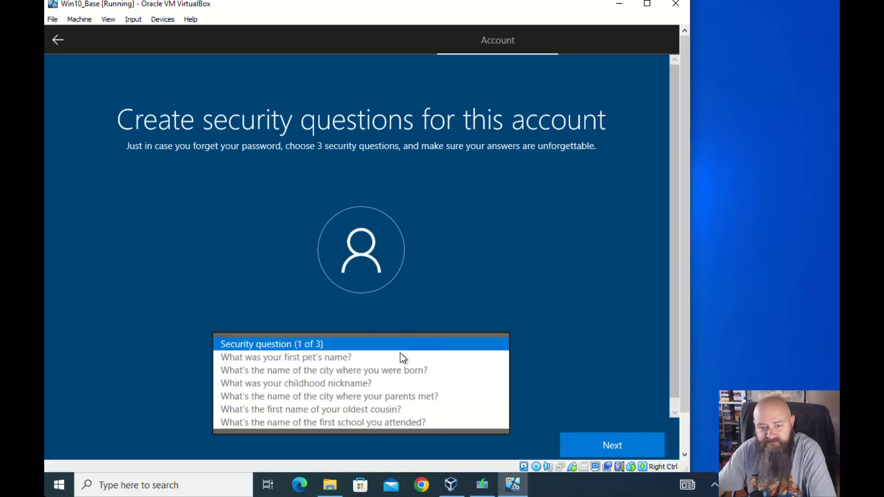
pyautogui.click(340, 358)
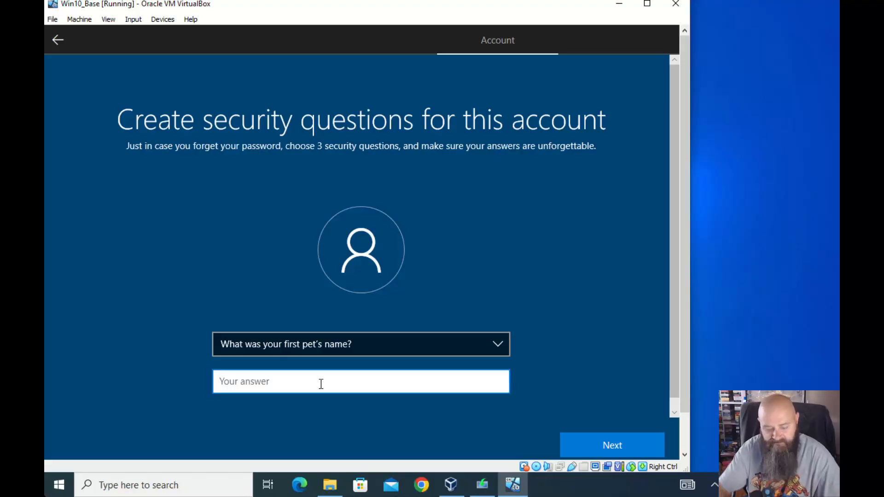
pyautogui.write('dog')
pyautogui.click(579, 440)
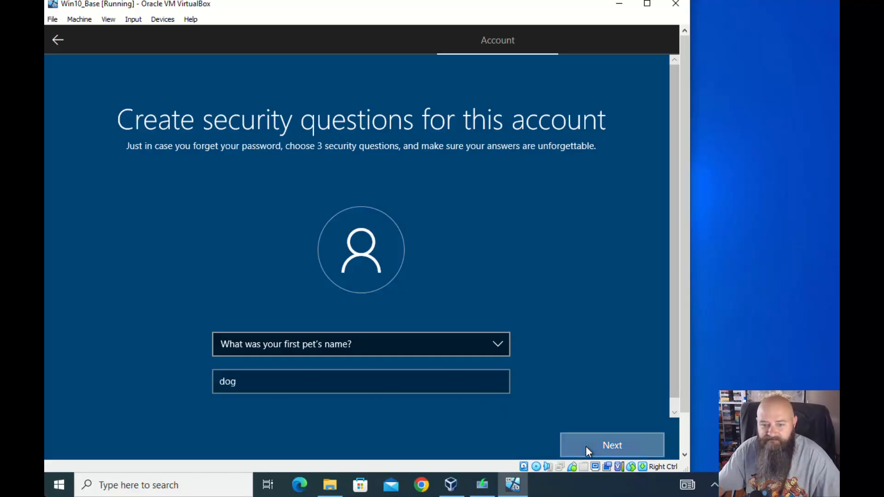
pyautogui.click(456, 344)
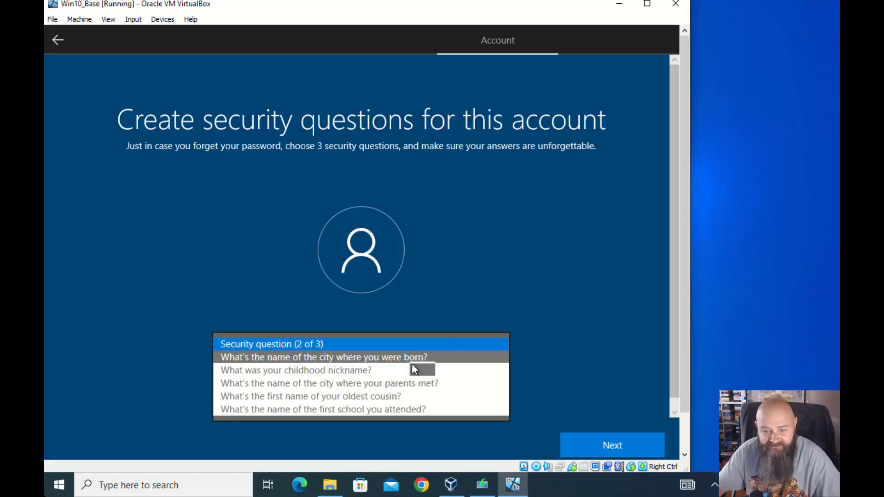
pyautogui.click(389, 358)
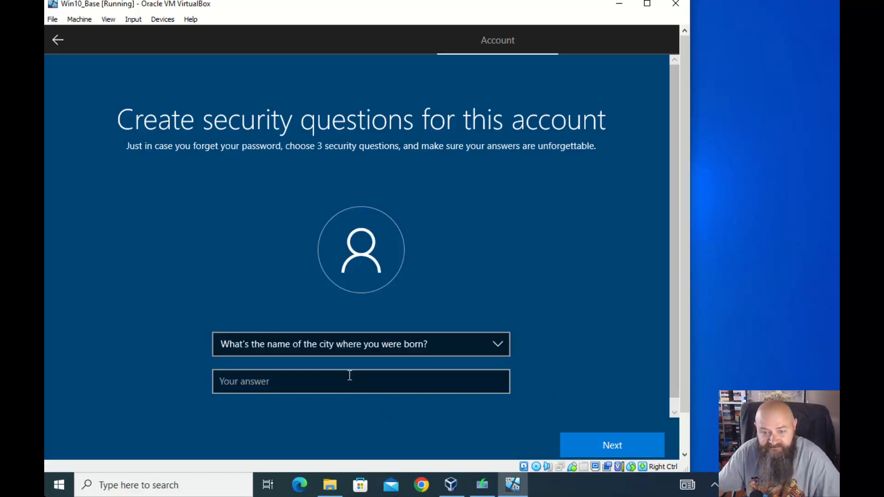
pyautogui.click(350, 375)
pyautogui.write('city')
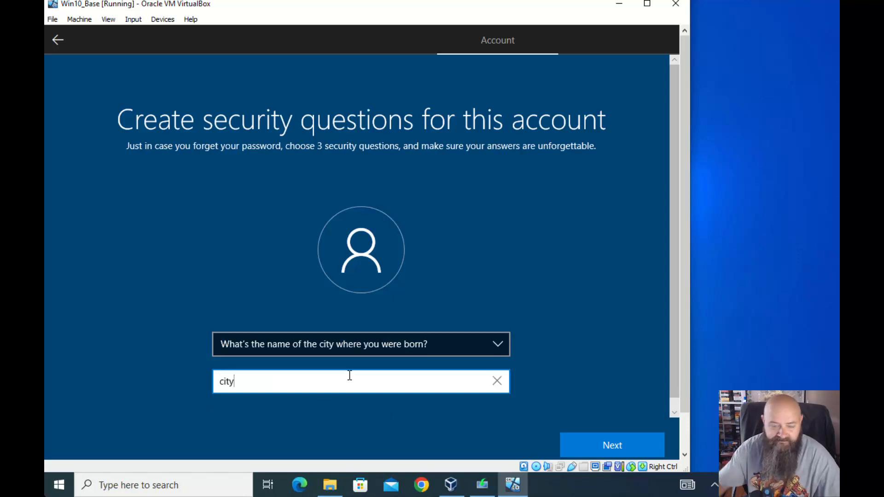
# Pick the oldest-cousin question, answer it, and submit the security questions
pyautogui.click(487, 342)
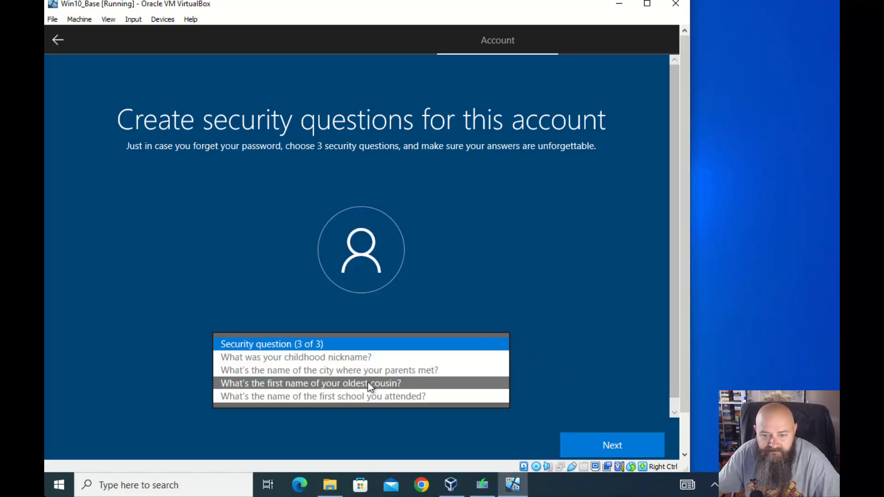
pyautogui.click(370, 384)
pyautogui.click(326, 381)
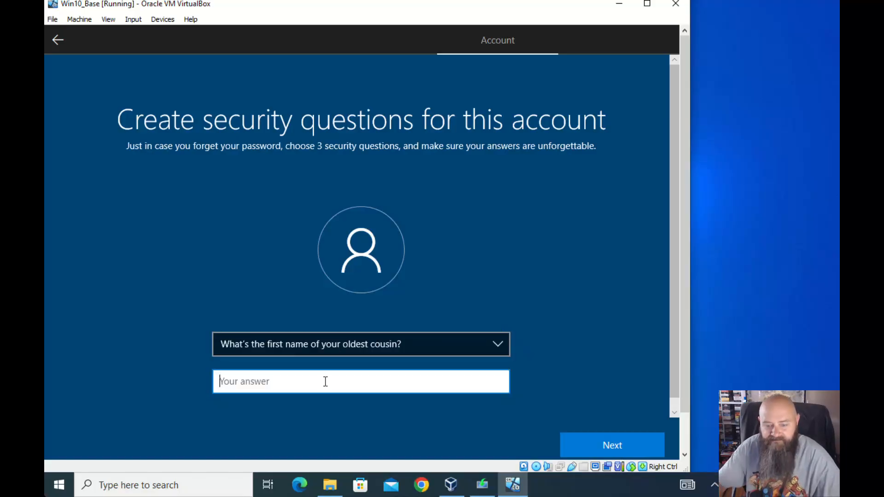
pyautogui.write('cousin')
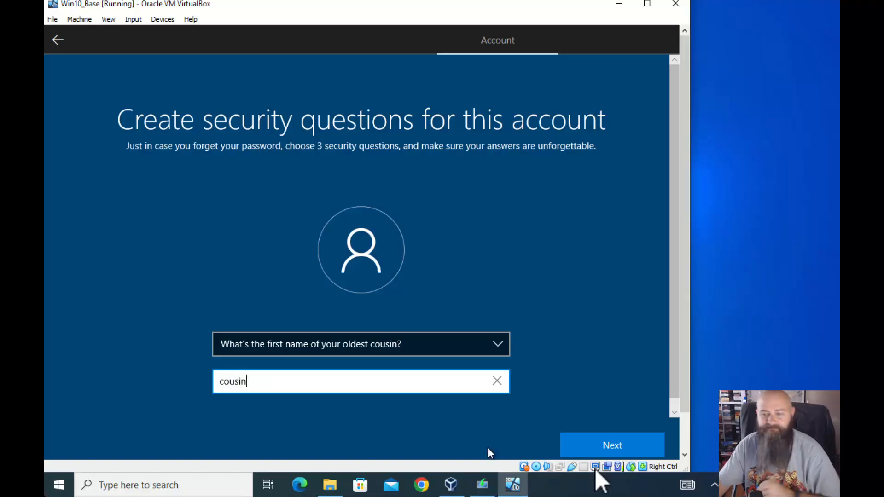
pyautogui.click(590, 446)
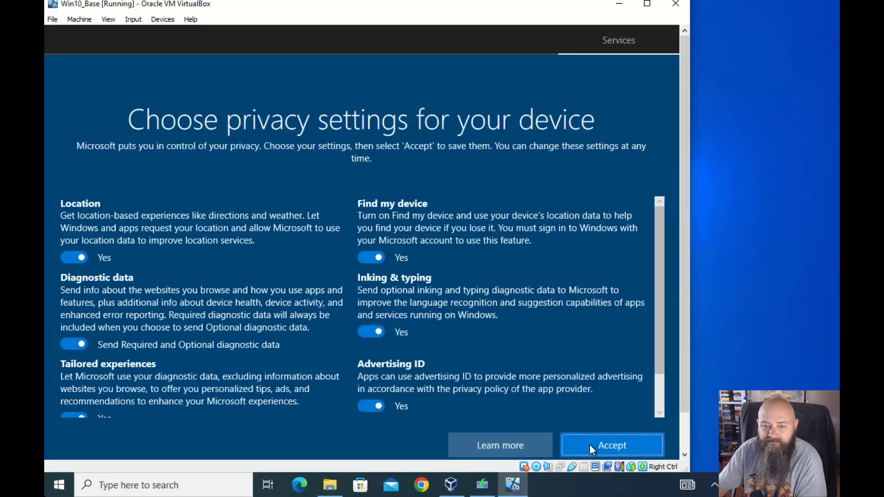
# Accept the default privacy settings and decline Cortana for now
pyautogui.click(607, 441)
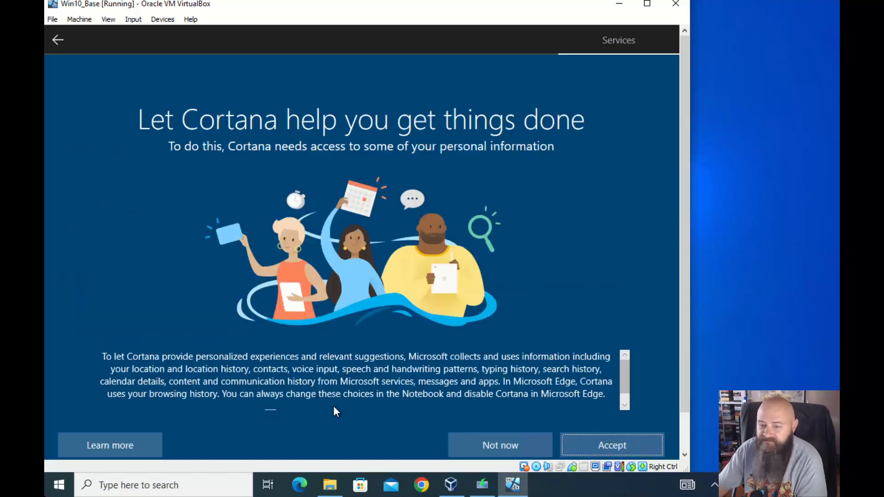
pyautogui.click(507, 441)
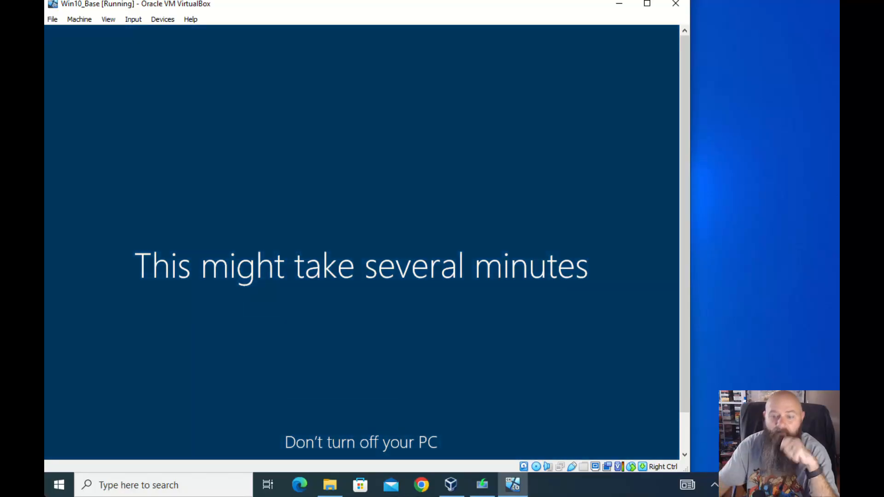
# Launch Task Manager on the host from the taskbar context menu
pyautogui.rightClick(604, 484)
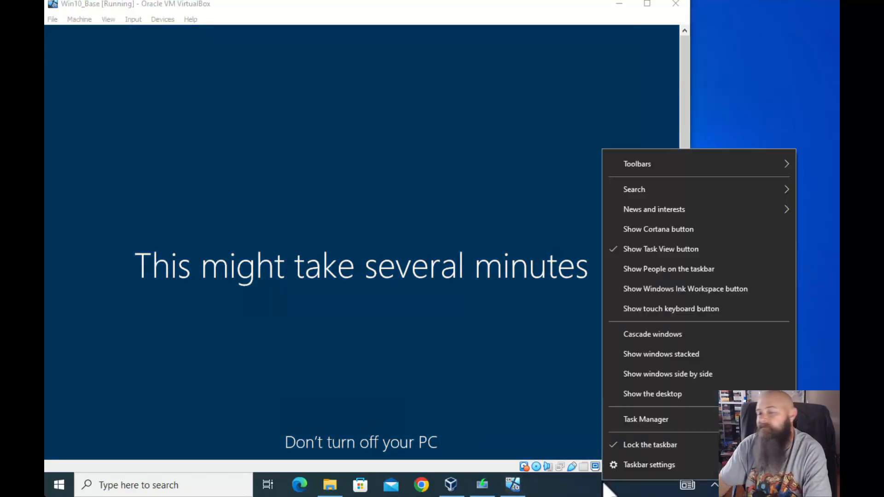
pyautogui.click(631, 417)
# Locate the Win10_Base window under the VirtualBox Virtual Machine process in Processes
pyautogui.click(373, 96)
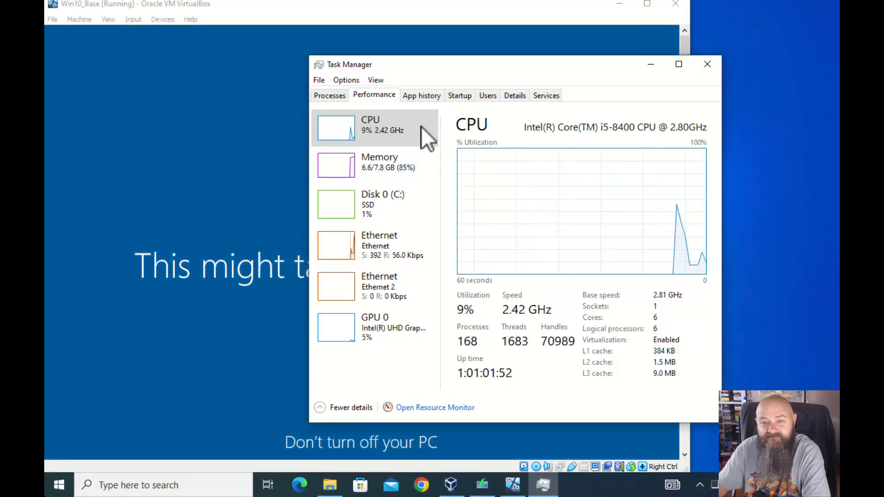
pyautogui.click(329, 95)
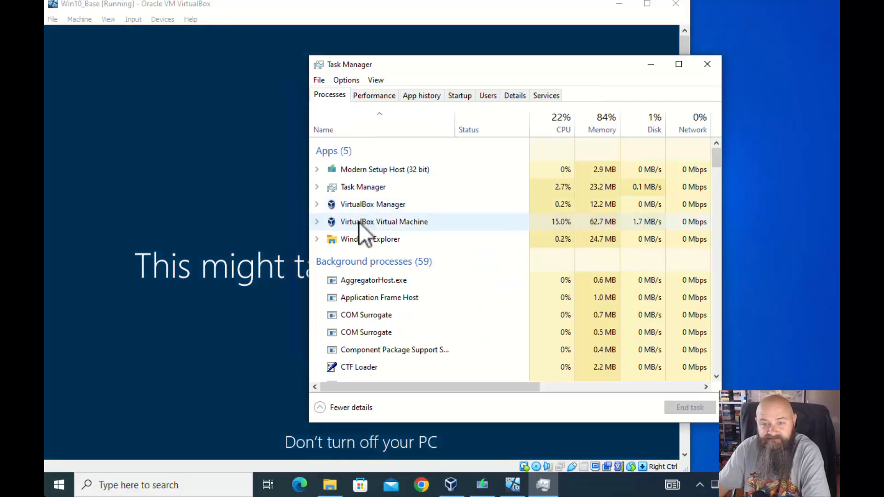
pyautogui.click(319, 222)
pyautogui.click(371, 239)
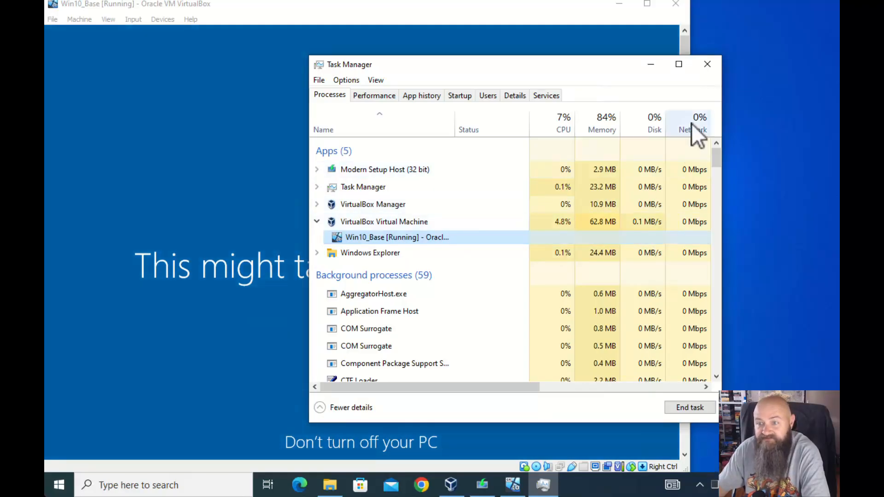
# Check the host's Ethernet, disk C: and memory performance graphs
pyautogui.click(372, 95)
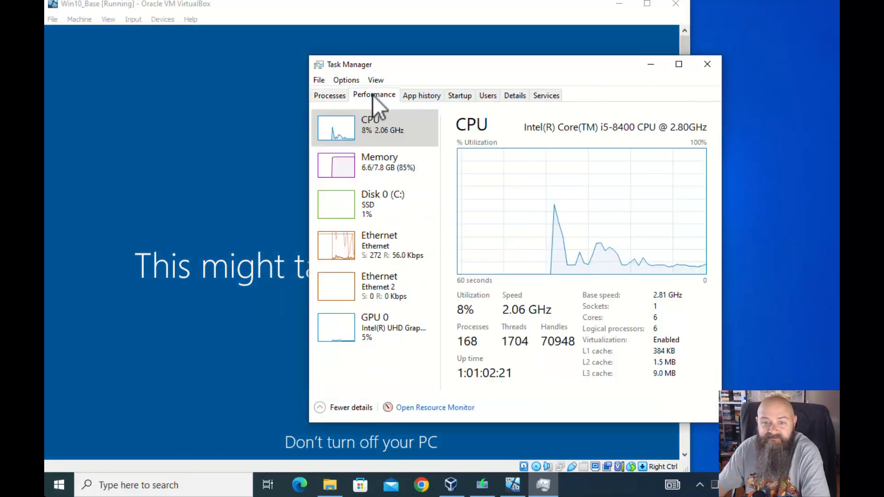
pyautogui.click(374, 243)
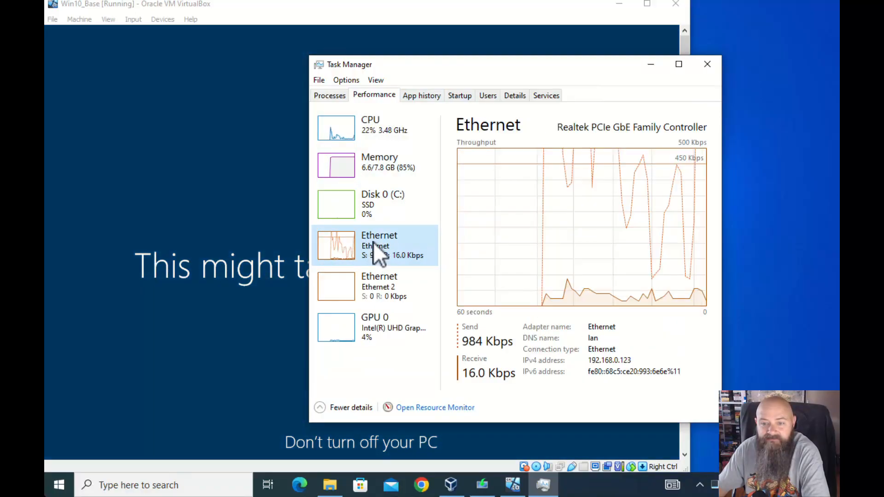
pyautogui.click(375, 201)
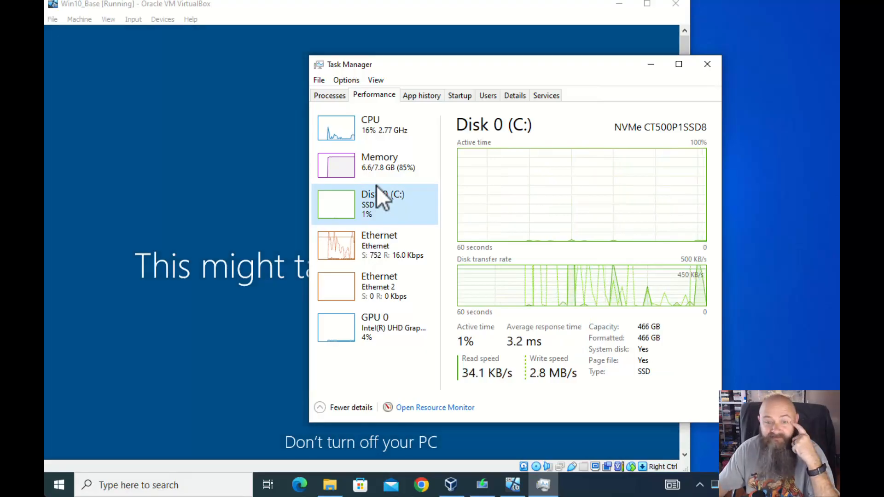
pyautogui.click(376, 159)
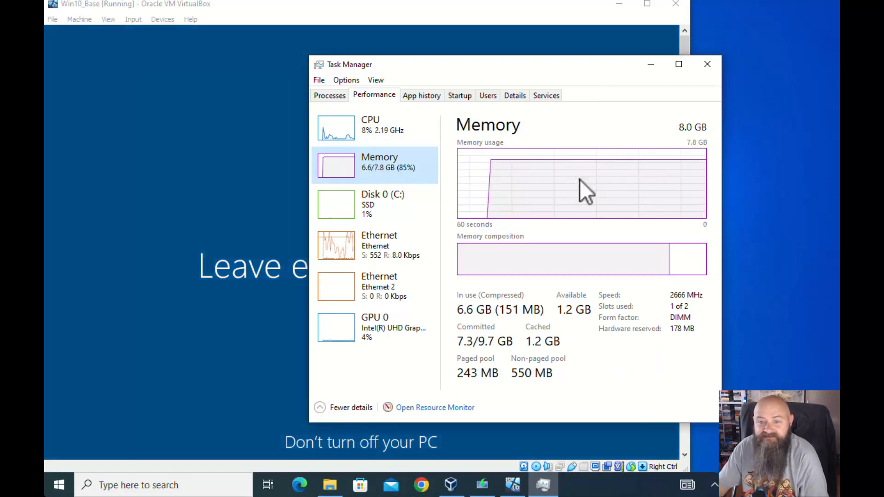
# Sort the processes by memory use, then close Task Manager
pyautogui.click(335, 98)
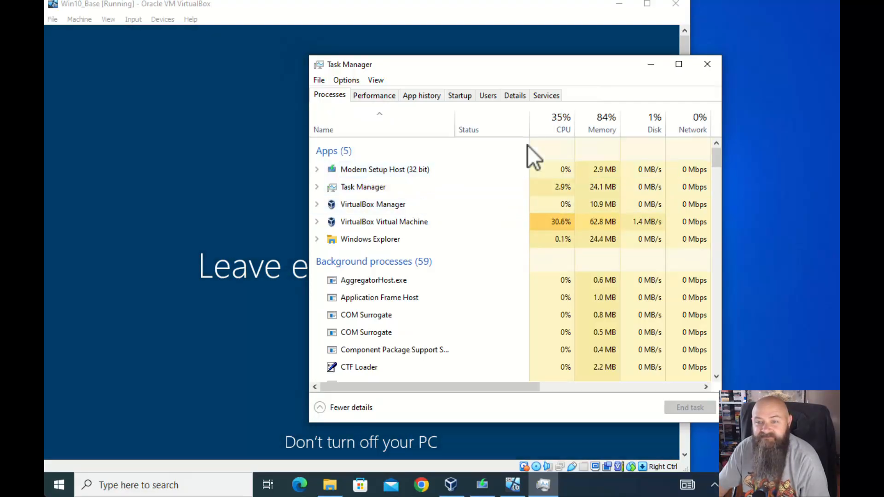
pyautogui.click(592, 128)
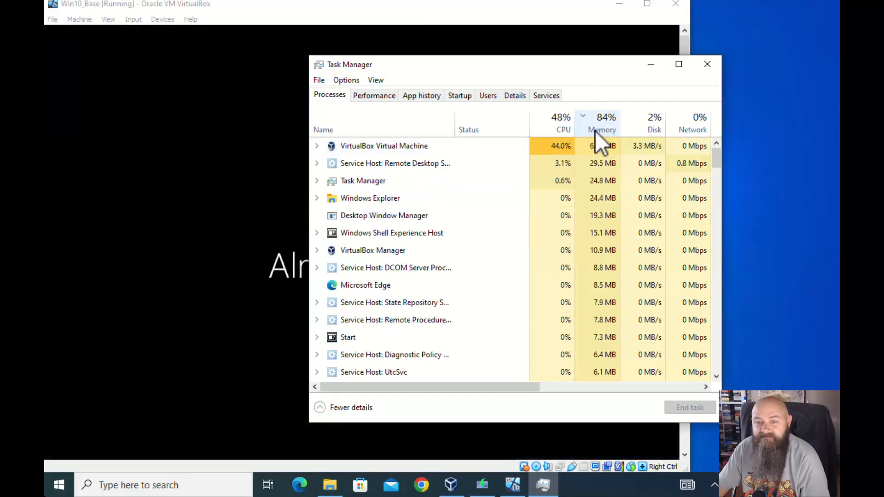
pyautogui.click(598, 126)
pyautogui.click(597, 125)
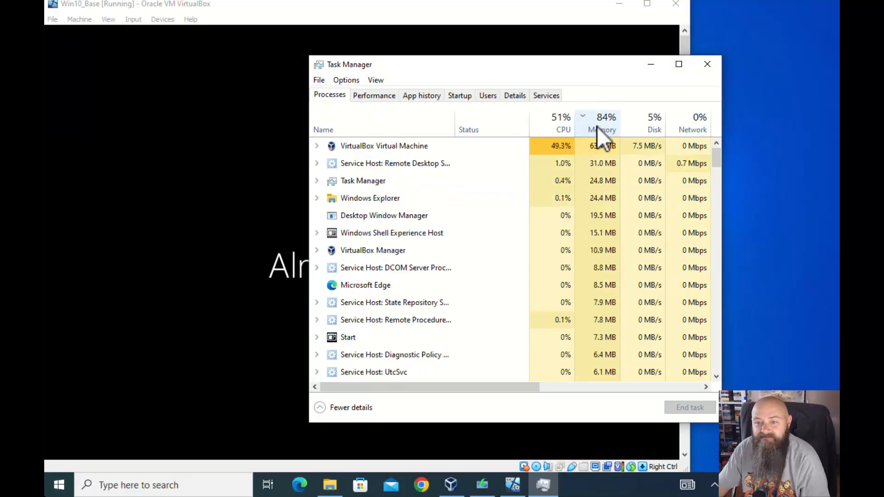
pyautogui.click(711, 66)
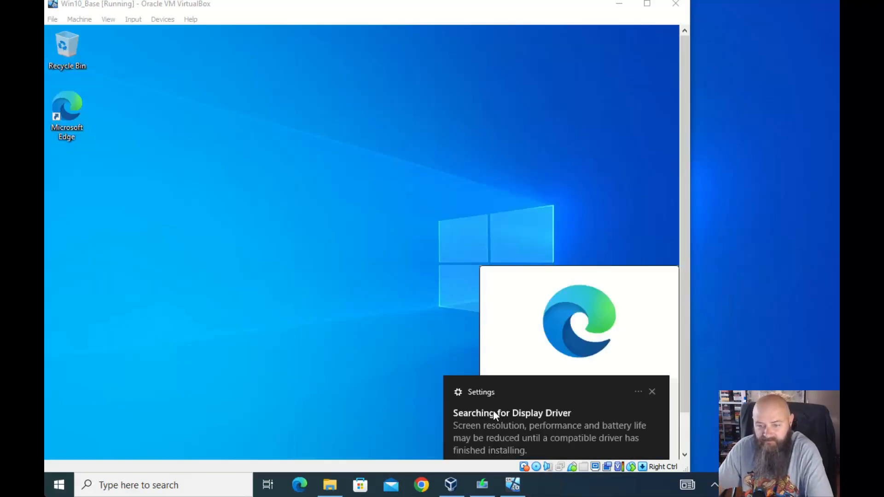
# Dismiss the display-driver notice, insert the Guest Additions CD image, and skip Edge's prompt
pyautogui.click(651, 392)
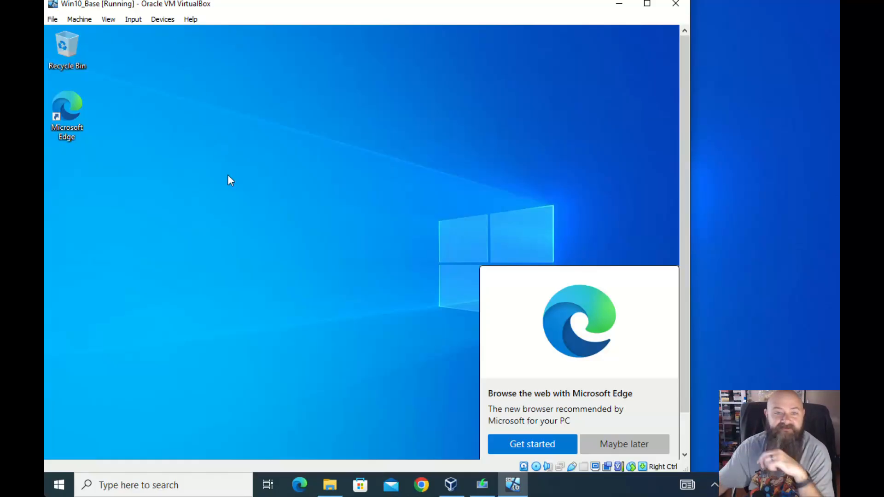
pyautogui.click(162, 18)
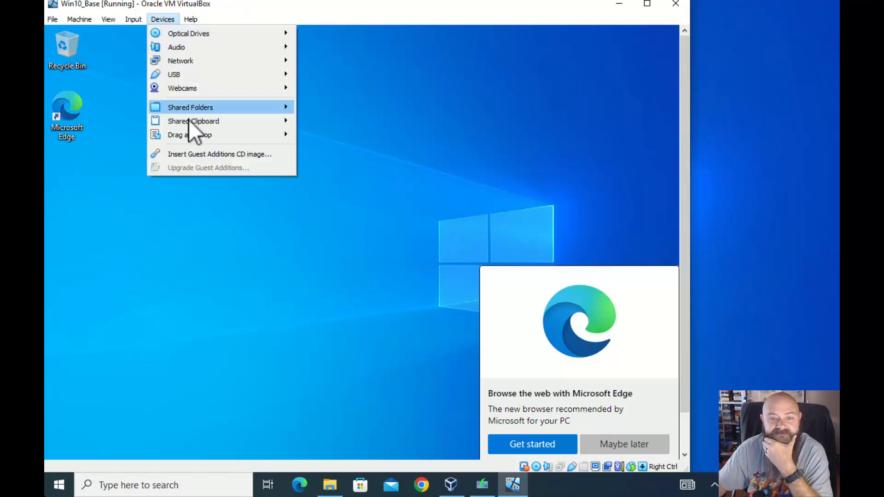
pyautogui.click(269, 154)
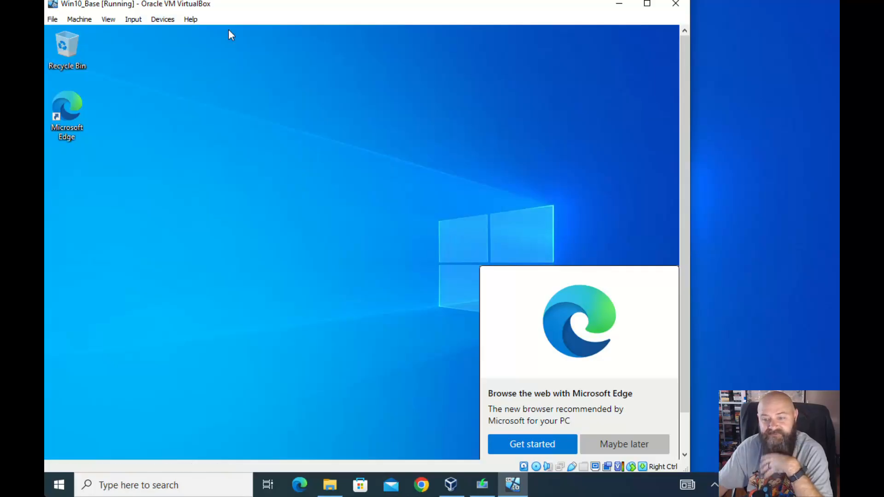
pyautogui.click(617, 445)
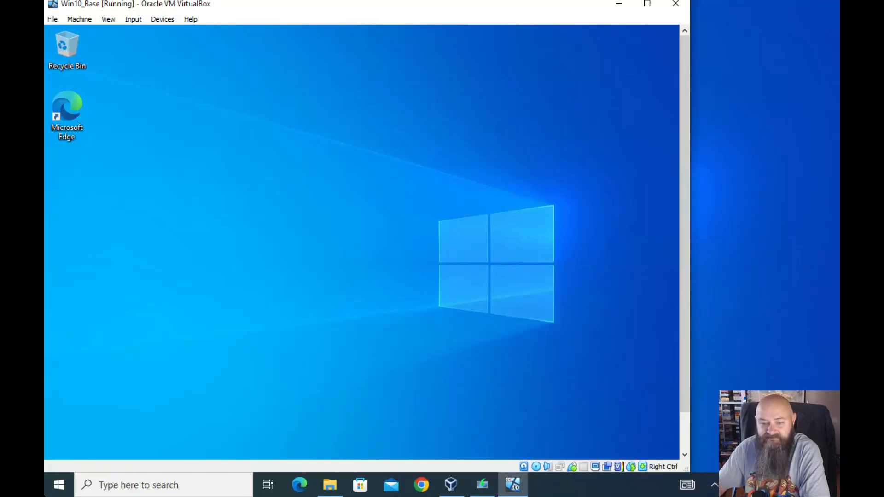
# Open the Guest Additions CD (D:) in File Explorer and run VBoxWindowsAdditions as administrator
pyautogui.moveTo(689, 208); pyautogui.dragTo(686, 282)
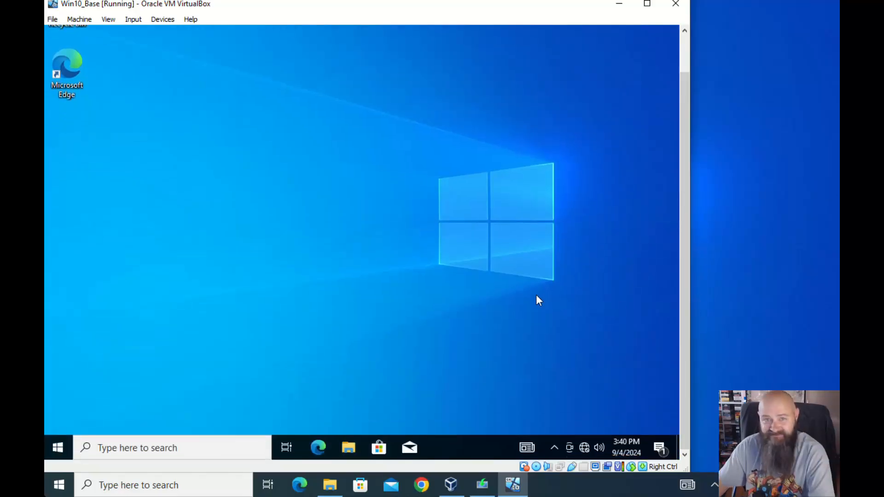
pyautogui.click(341, 445)
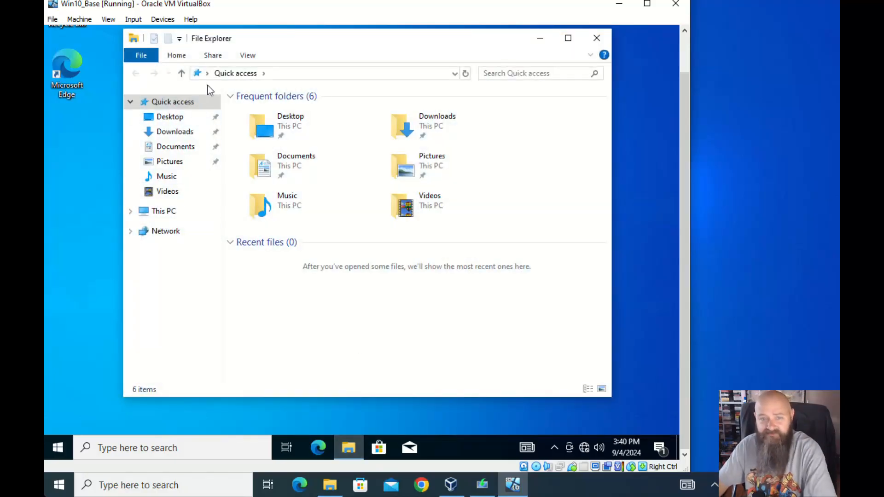
pyautogui.click(159, 212)
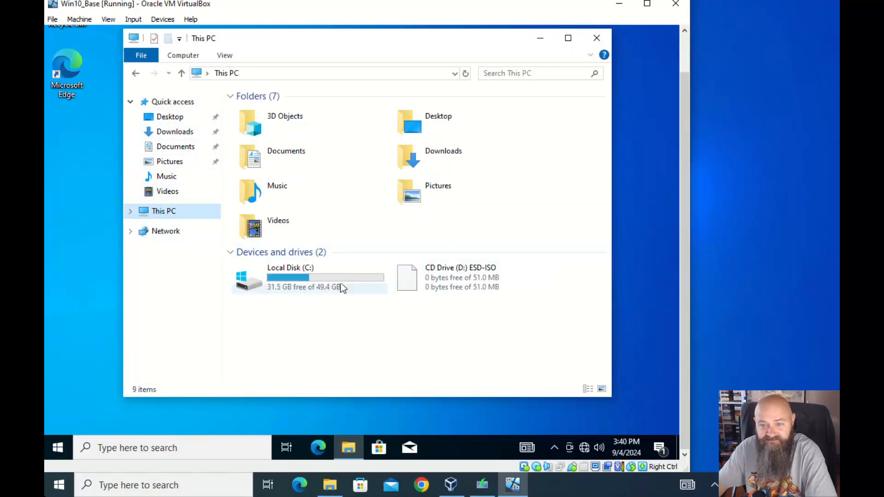
pyautogui.click(450, 279)
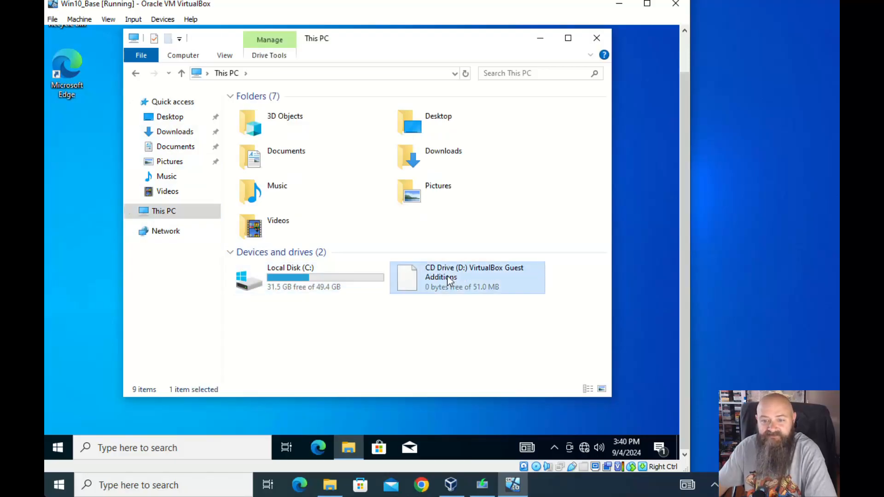
pyautogui.doubleClick(450, 278)
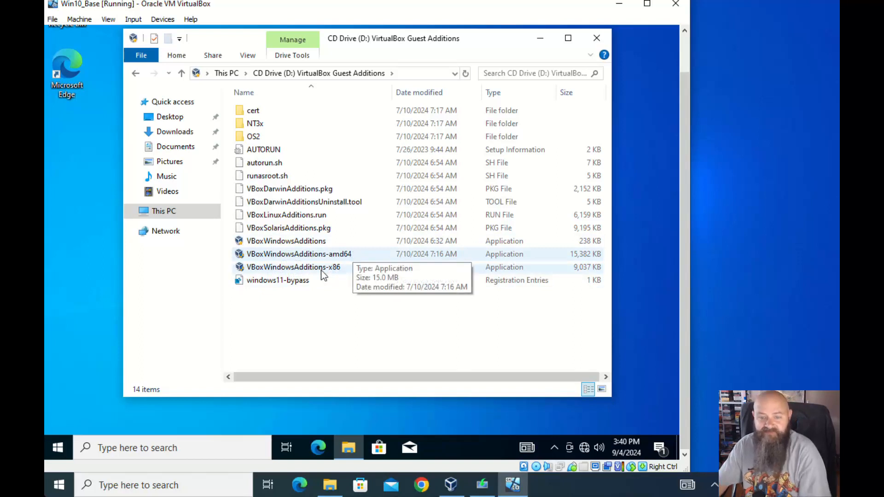
pyautogui.doubleClick(286, 237)
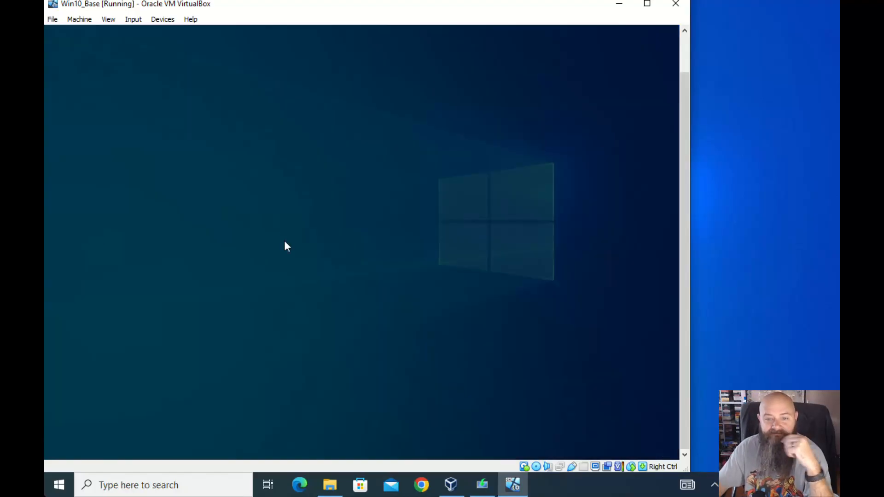
pyautogui.click(296, 302)
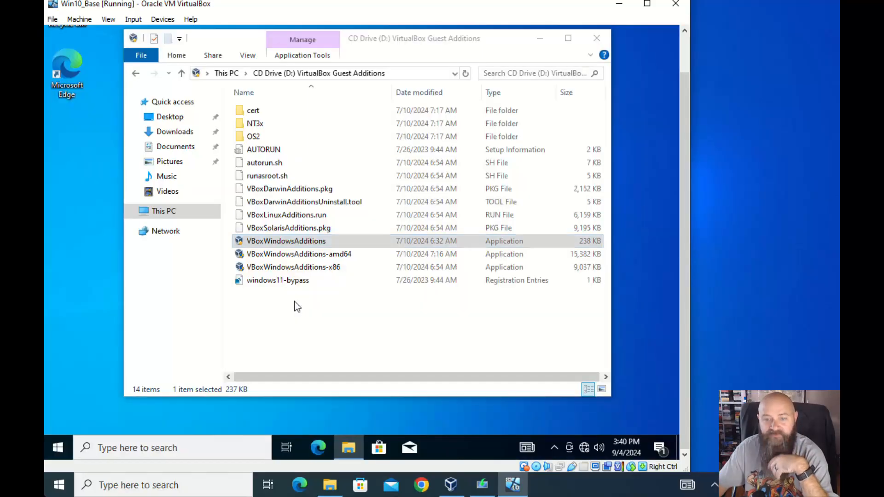
# Install Guest Additions 7.0.20 with the default folder and components, then reboot now
pyautogui.click(430, 316)
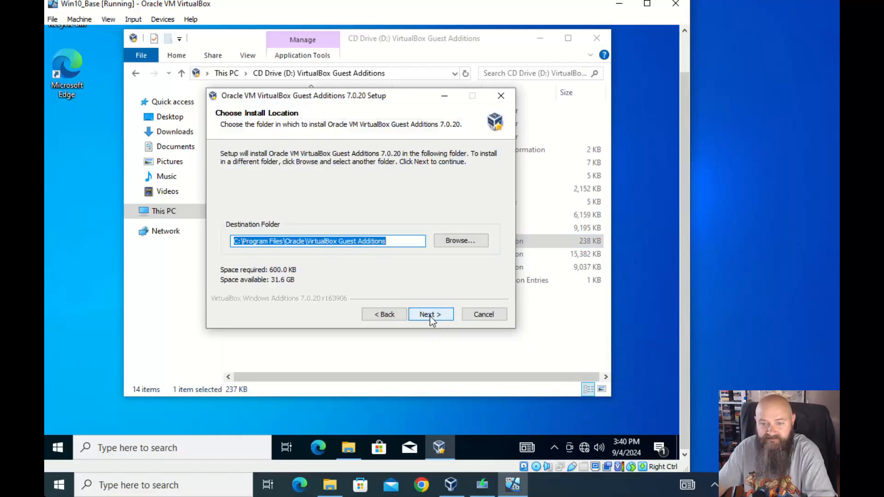
pyautogui.click(425, 309)
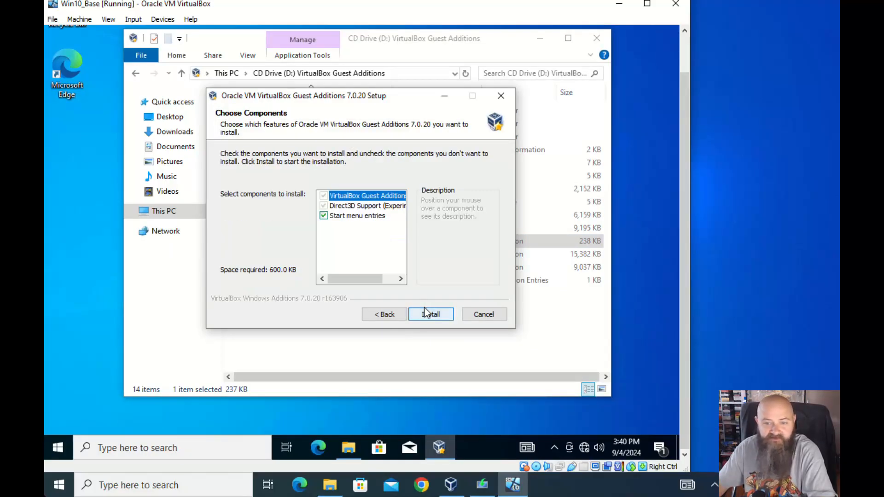
pyautogui.click(426, 313)
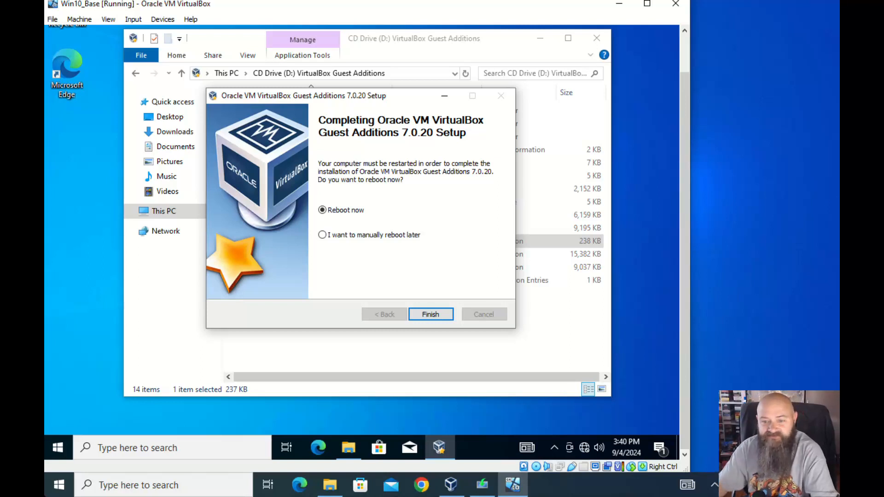
pyautogui.click(428, 314)
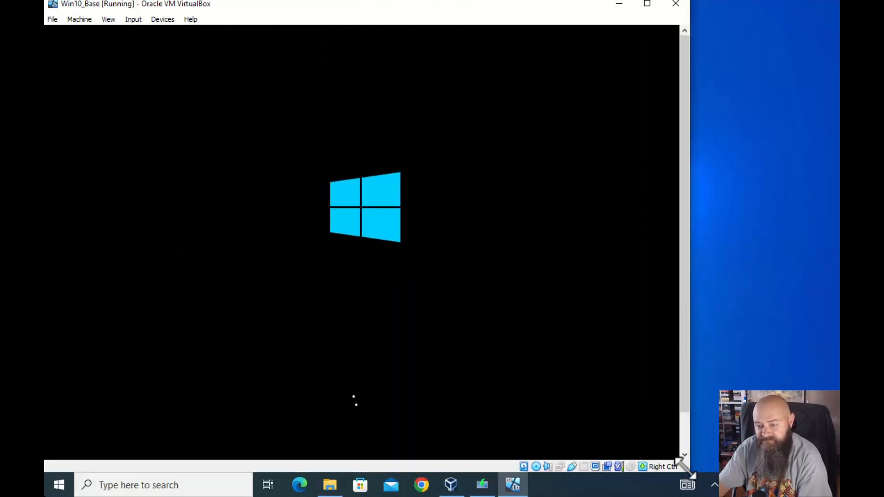
# Resize the VM window and sign in to Windows with the account password
pyautogui.moveTo(685, 469); pyautogui.dragTo(698, 358)
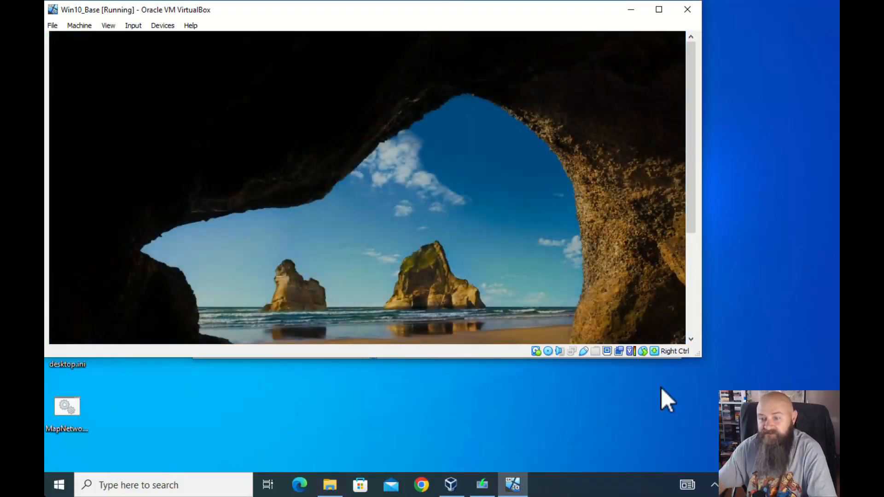
pyautogui.moveTo(701, 356); pyautogui.dragTo(803, 471)
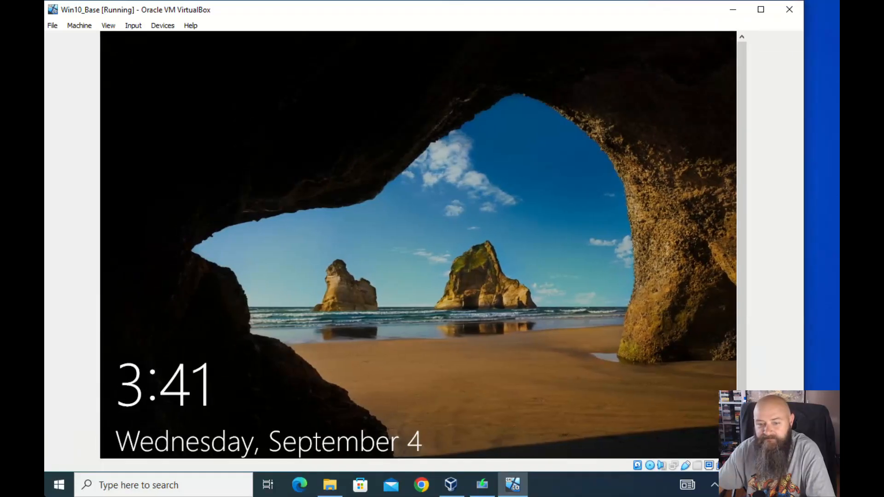
pyautogui.click(424, 278)
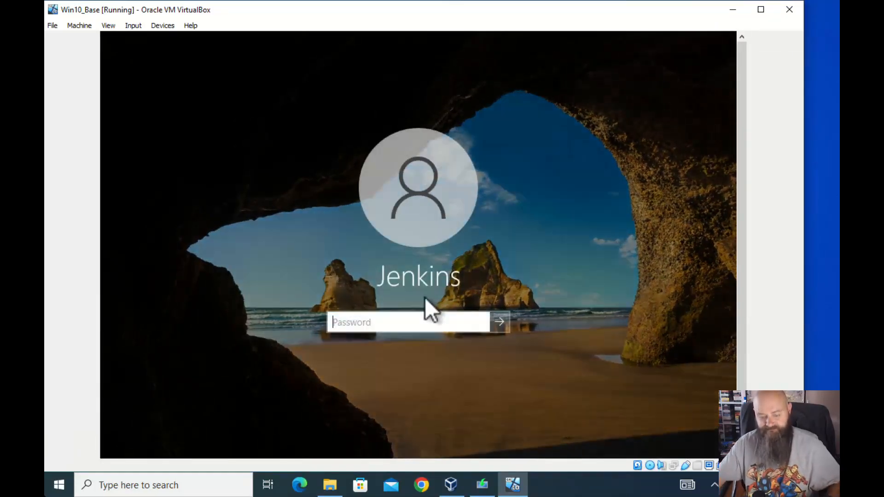
pyautogui.write('••••••••••')
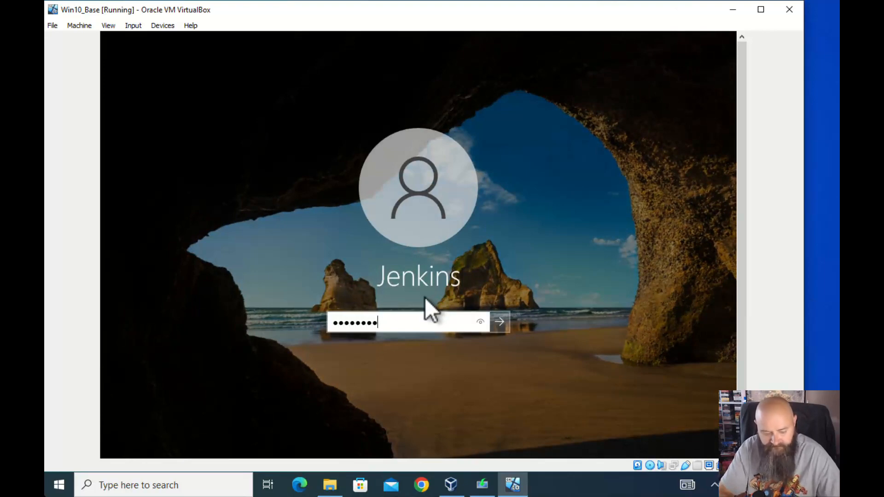
pyautogui.press('Return')
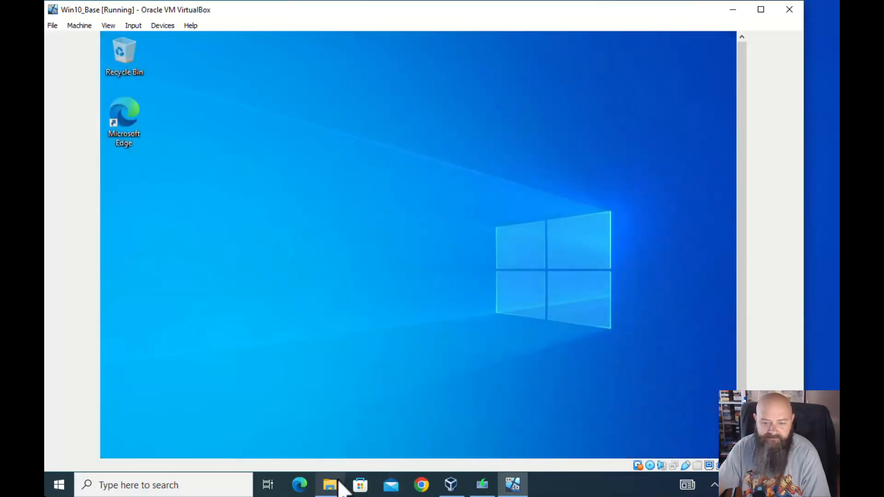
# Maximize, restore and resize the VM window so the guest desktop rescales to fit
pyautogui.moveTo(341, 484)
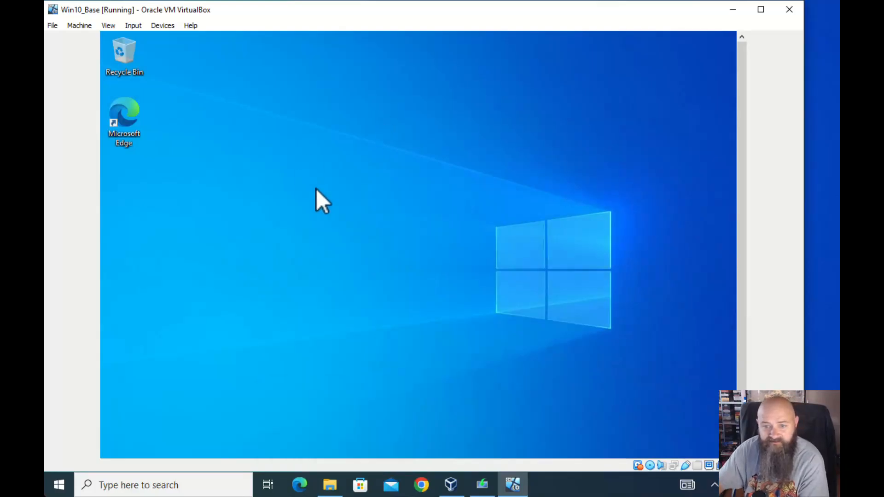
pyautogui.moveTo(742, 373); pyautogui.dragTo(740, 335)
pyautogui.click(758, 6)
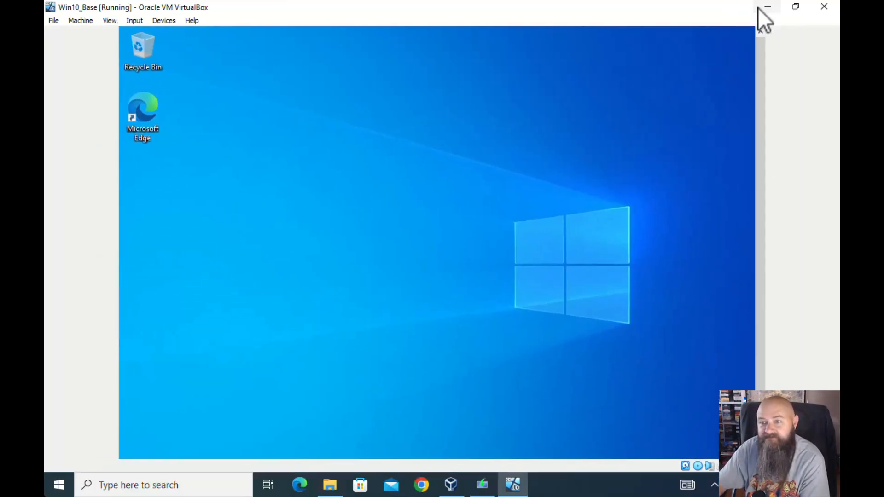
pyautogui.click(800, 9)
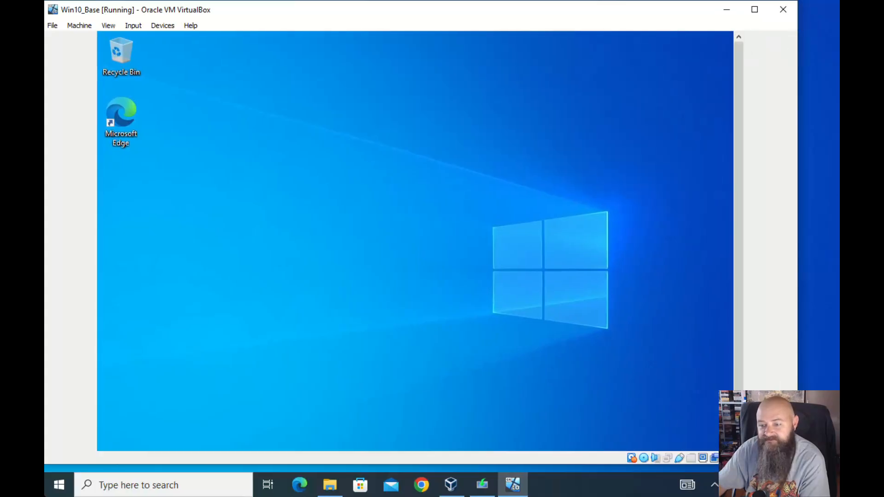
pyautogui.moveTo(797, 464); pyautogui.dragTo(659, 441)
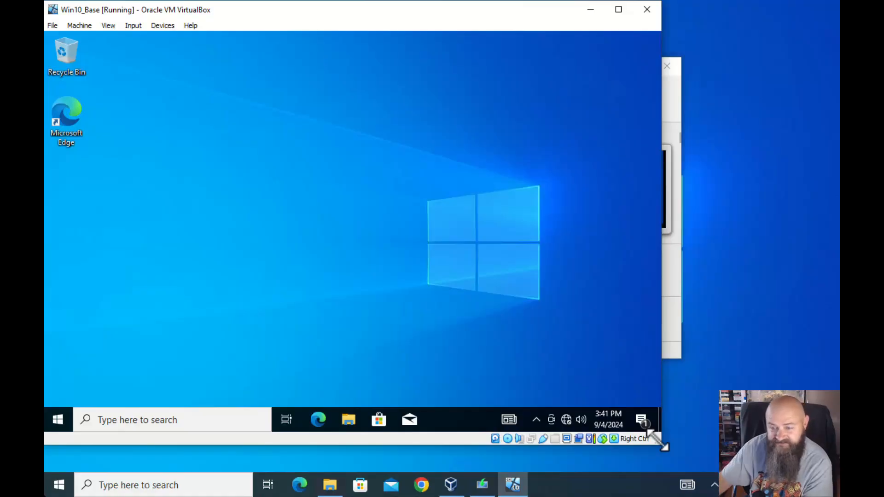
pyautogui.moveTo(663, 446); pyautogui.dragTo(790, 455)
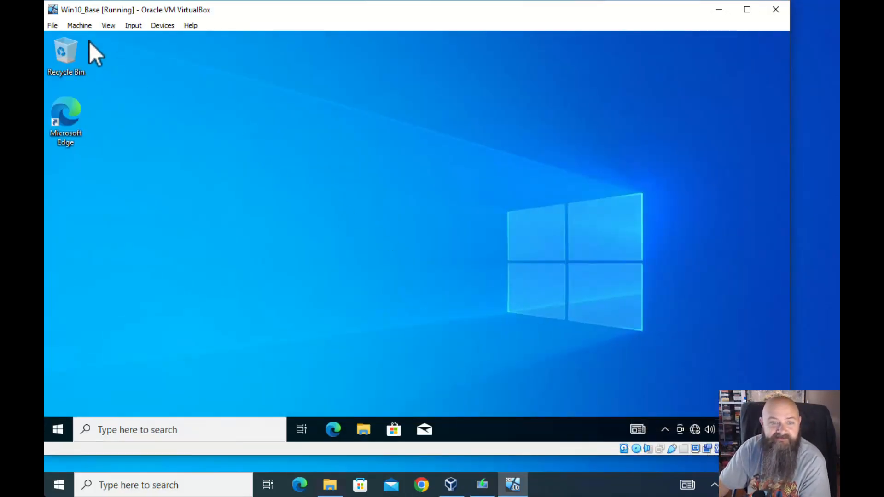
# Confirm Cable Connected on the VM's network adapter and make the guest discoverable
pyautogui.click(81, 25)
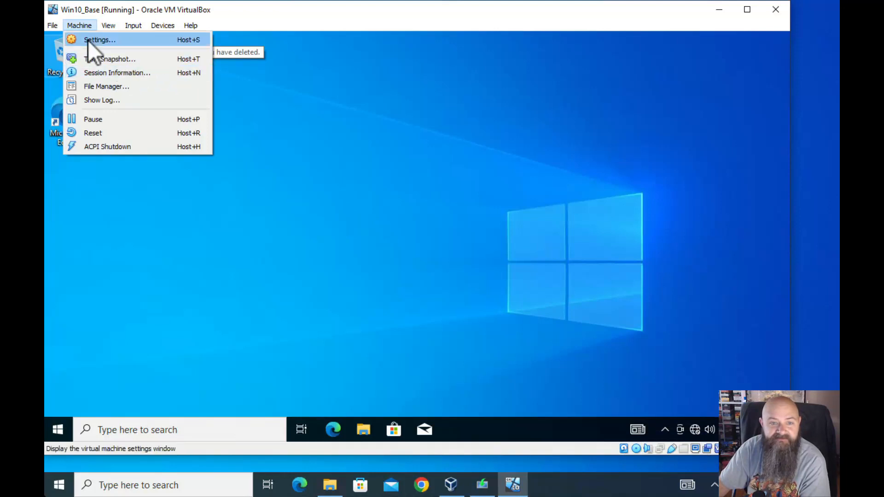
pyautogui.click(88, 40)
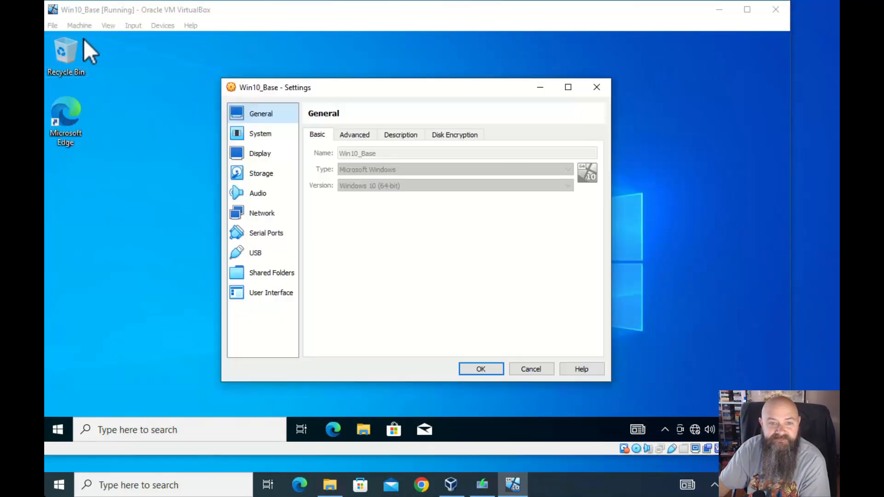
pyautogui.click(265, 214)
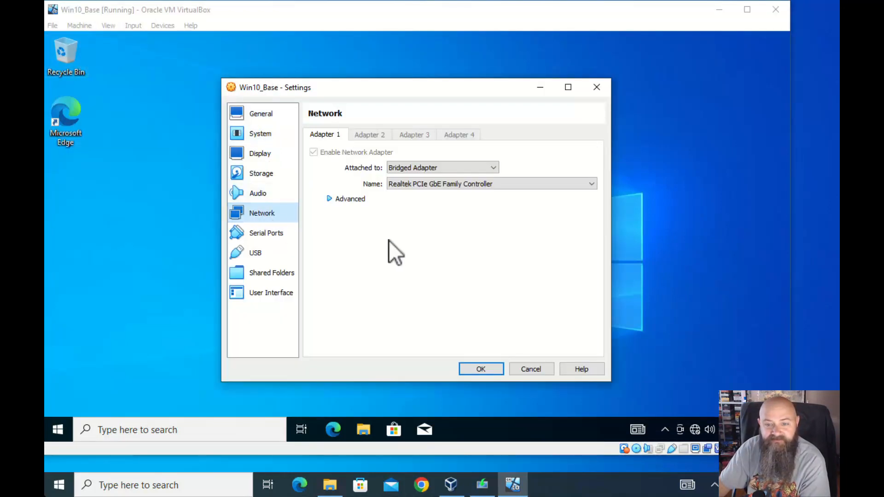
pyautogui.click(331, 199)
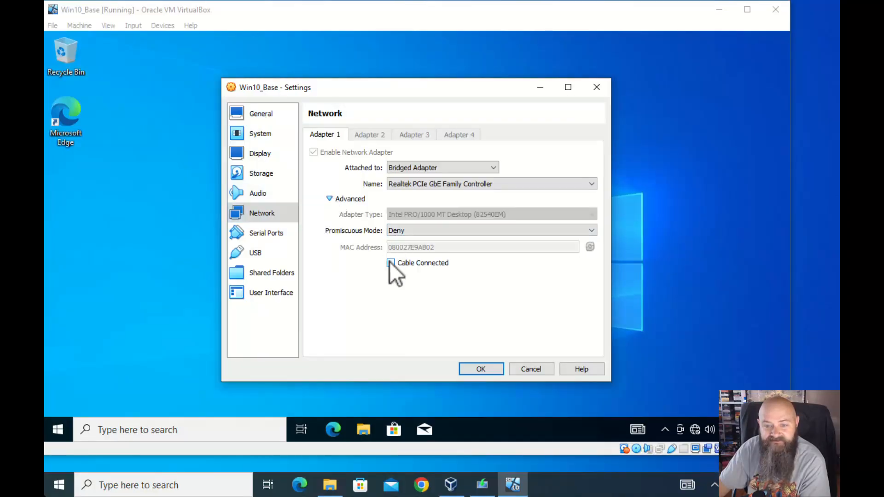
pyautogui.click(480, 368)
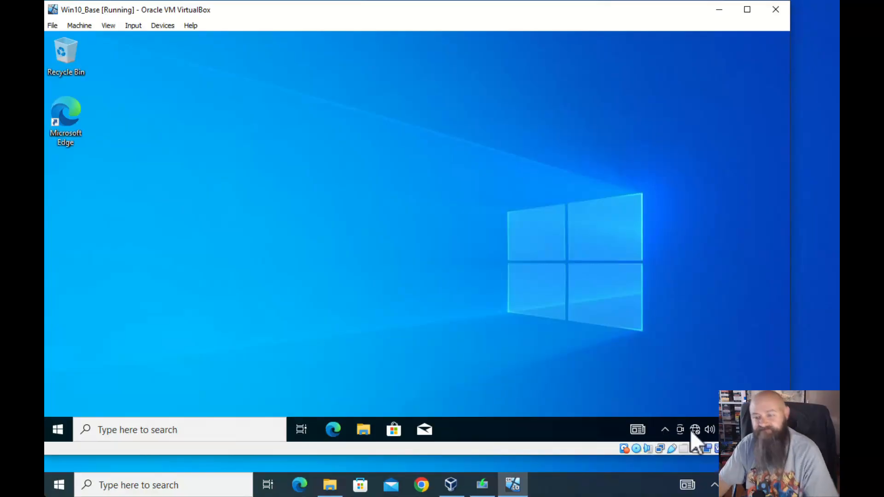
pyautogui.moveTo(697, 430)
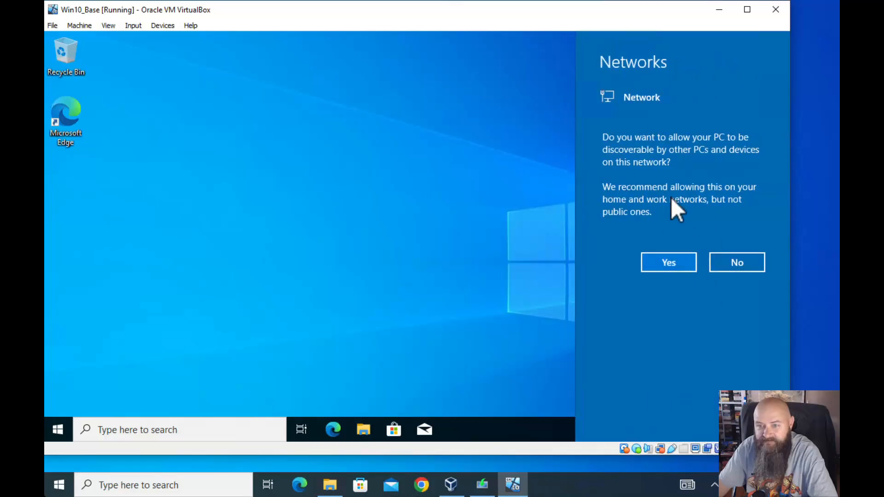
pyautogui.click(675, 263)
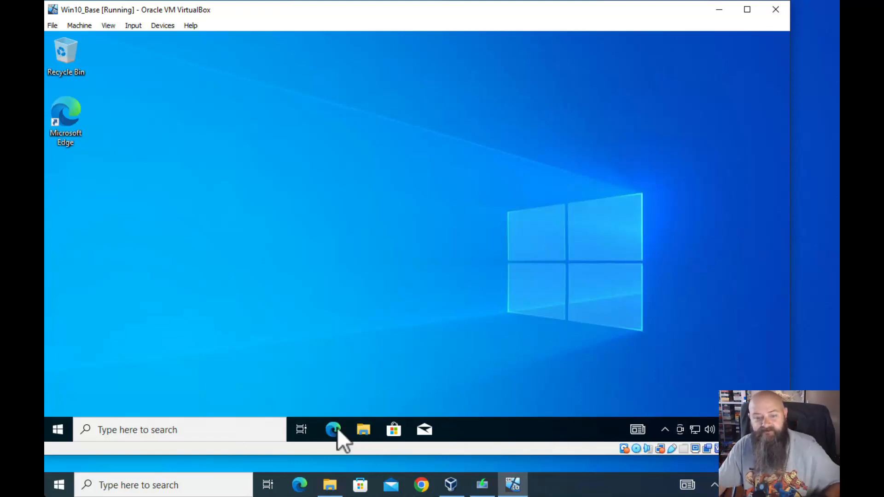
# Run ipconfig in Command Prompt showing IPv4 192.168.0.144, then launch Edge
pyautogui.click(253, 430)
pyautogui.write('cmd')
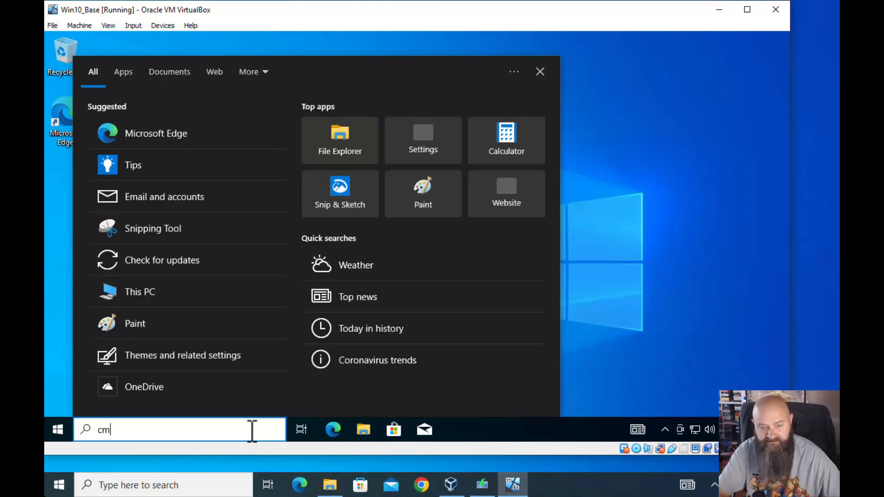
pyautogui.press('Return')
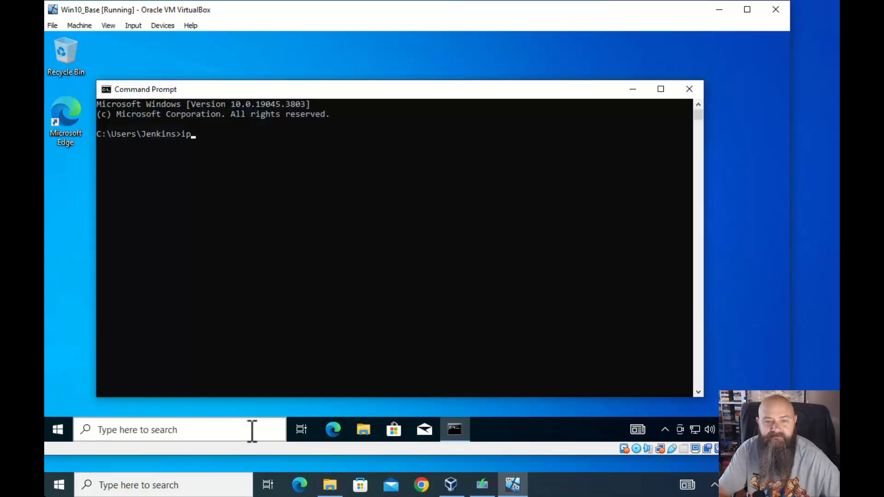
pyautogui.write('ipconfig')
pyautogui.press('Return')
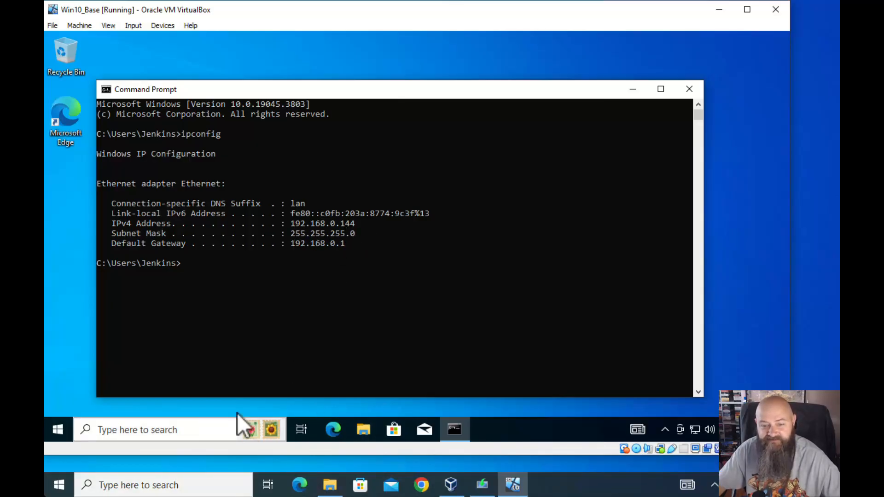
pyautogui.click(593, 489)
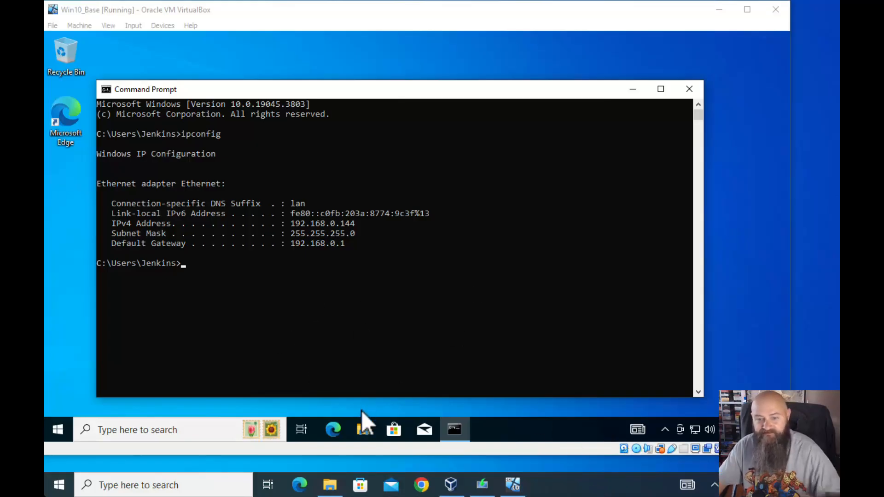
pyautogui.click(332, 431)
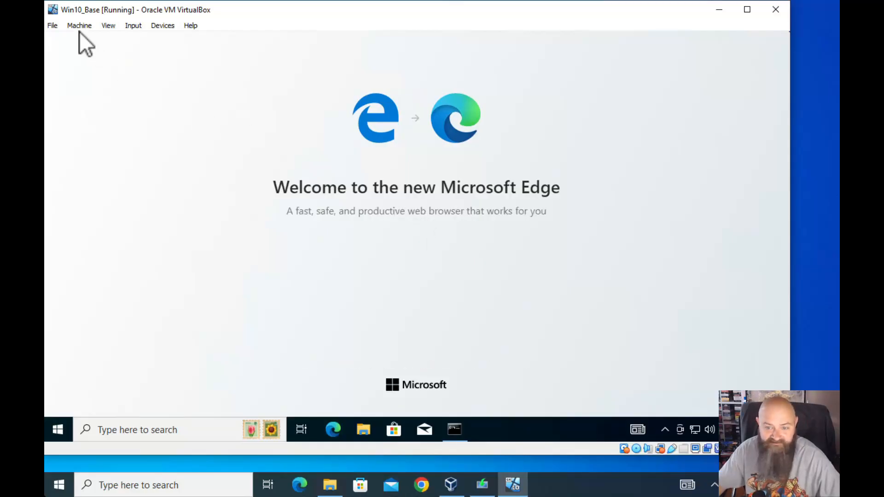
# Start Windows Update checking for updates, dismiss the Windows 11 notice, and minimize Settings
pyautogui.click(186, 429)
pyautogui.write('updates')
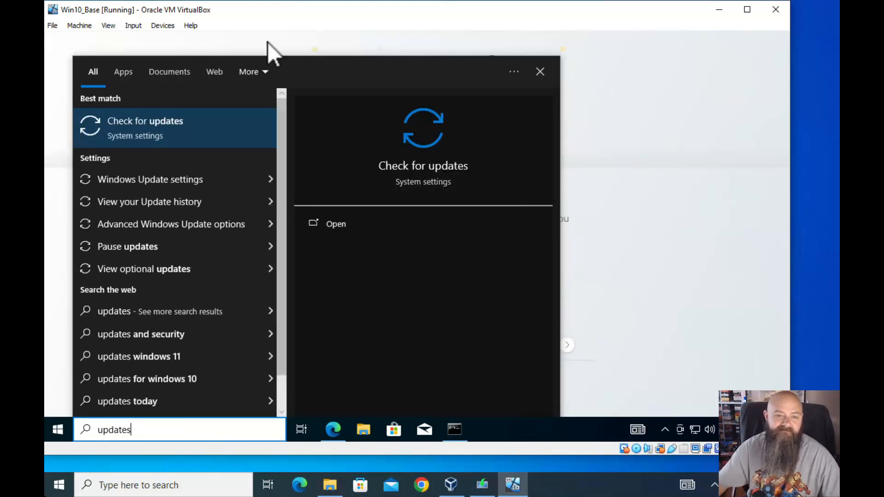
pyautogui.click(421, 221)
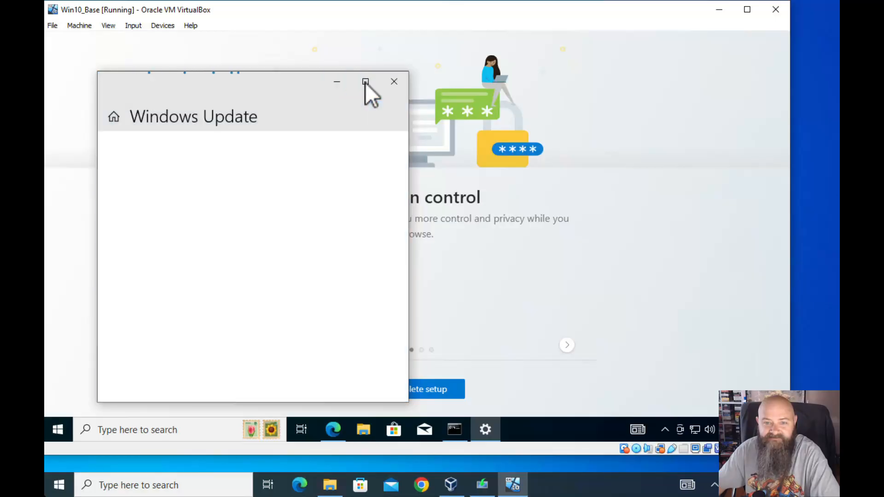
pyautogui.click(365, 82)
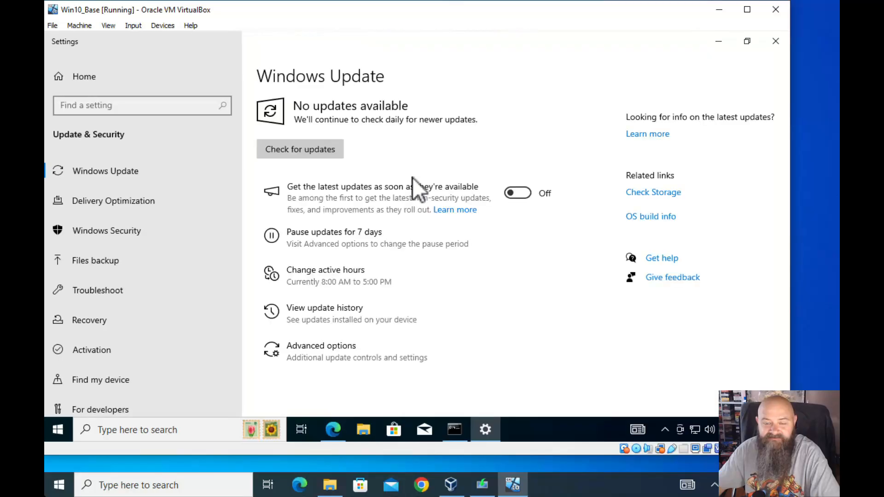
pyautogui.click(321, 148)
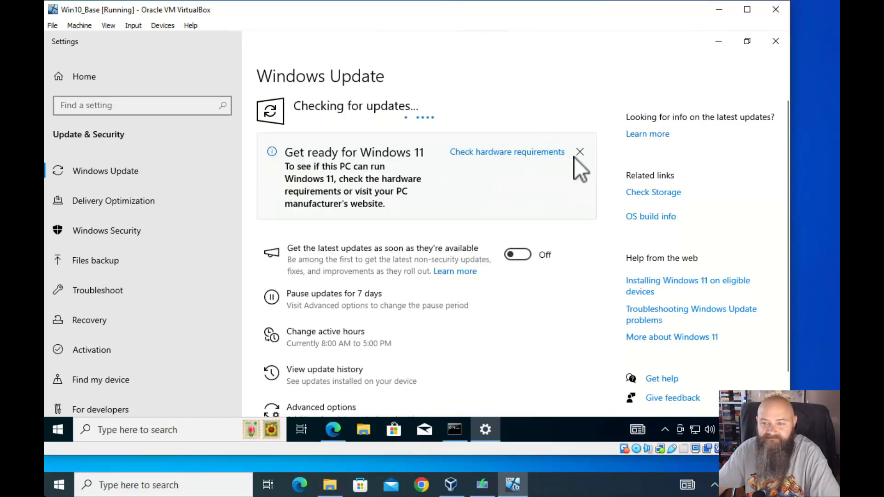
pyautogui.click(579, 152)
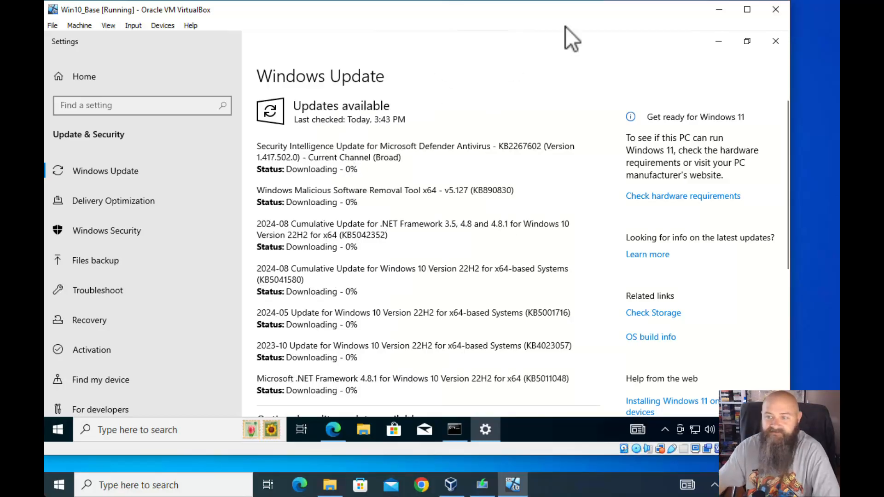
pyautogui.click(719, 42)
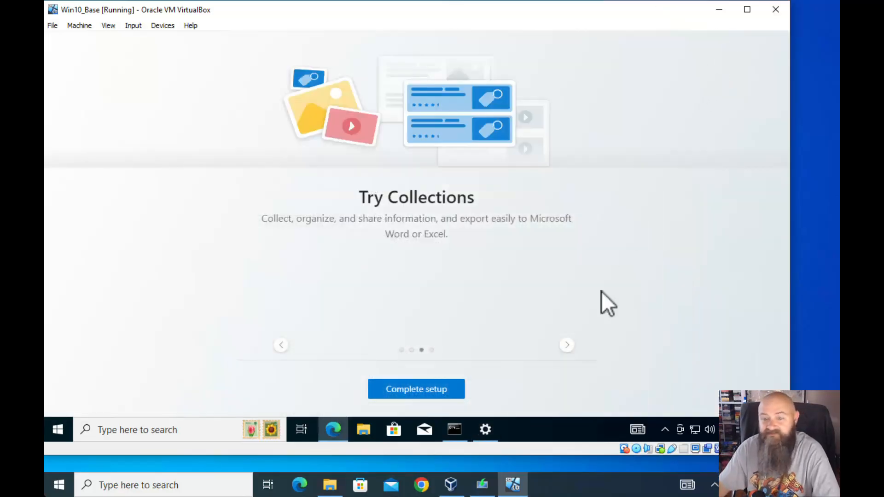
# Complete Edge's first-run setup without signing in and dismiss the feed personalization prompt
pyautogui.click(428, 392)
pyautogui.click(418, 291)
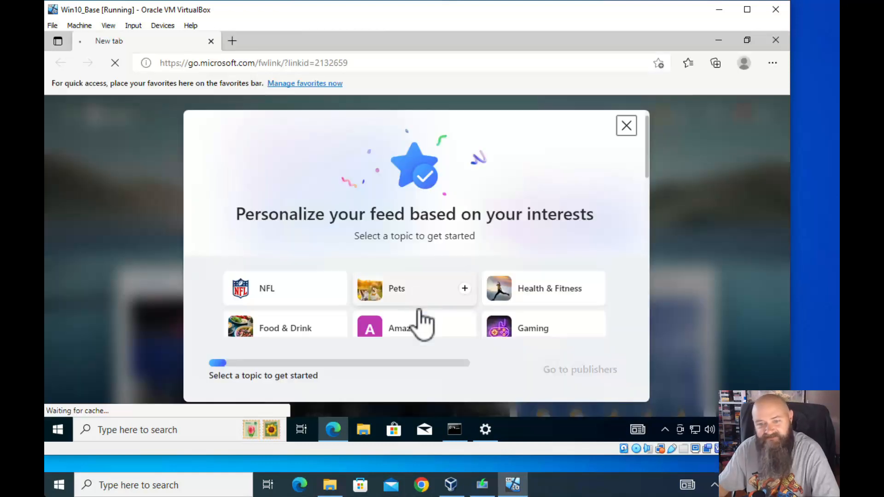
pyautogui.click(626, 126)
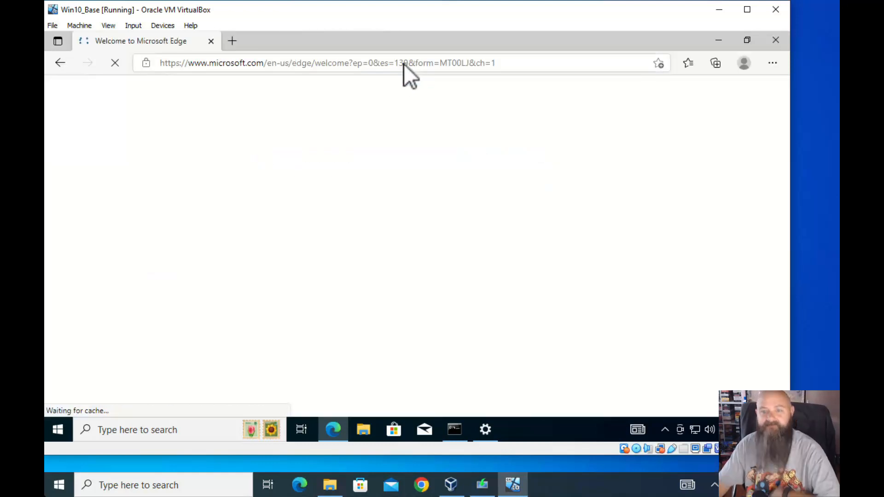
# Load google.com in Edge and decline the suggestion to switch to Chrome
pyautogui.click(400, 62)
pyautogui.write('google.com')
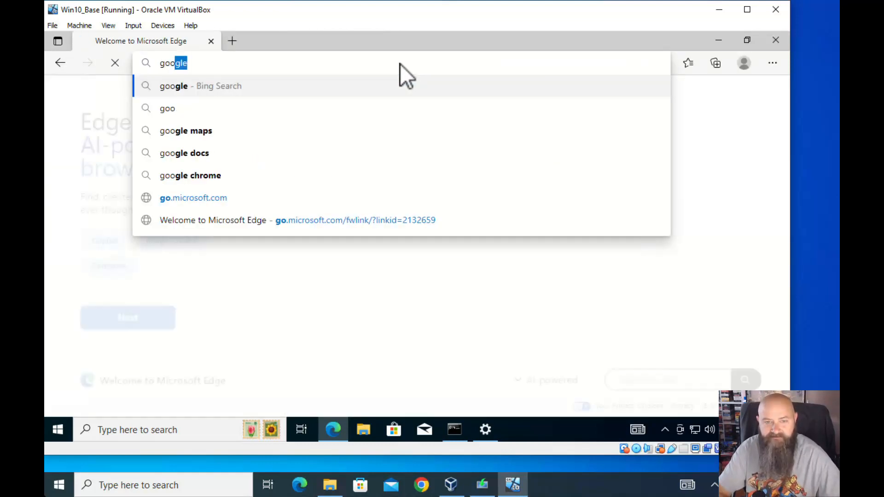
pyautogui.press('Return')
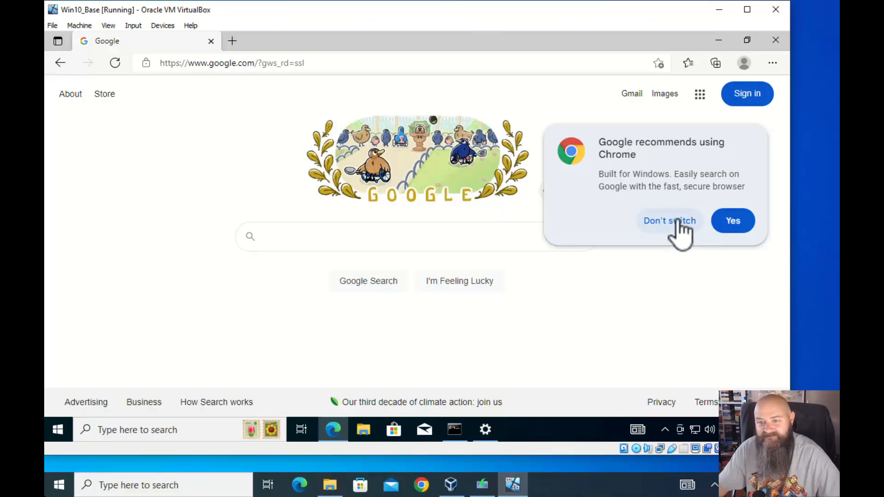
pyautogui.click(677, 222)
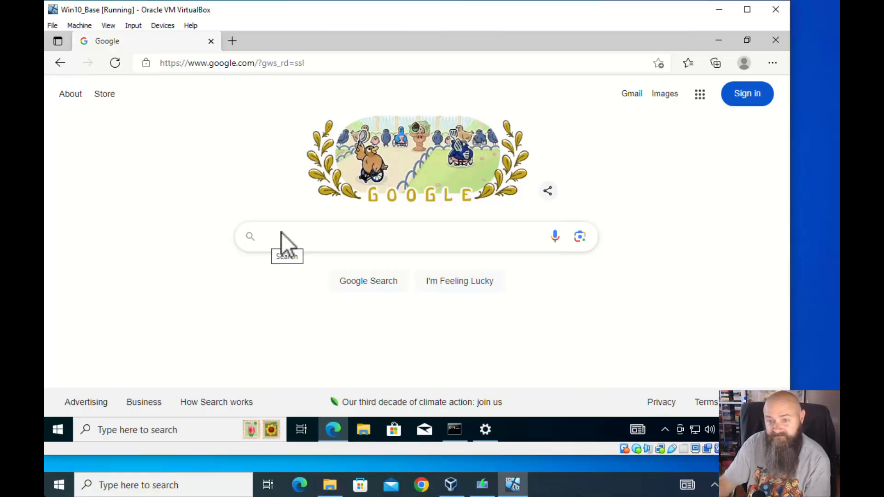
# Close the Edge window to return to the Command Prompt showing IPv4 192.168.0.144
pyautogui.click(776, 40)
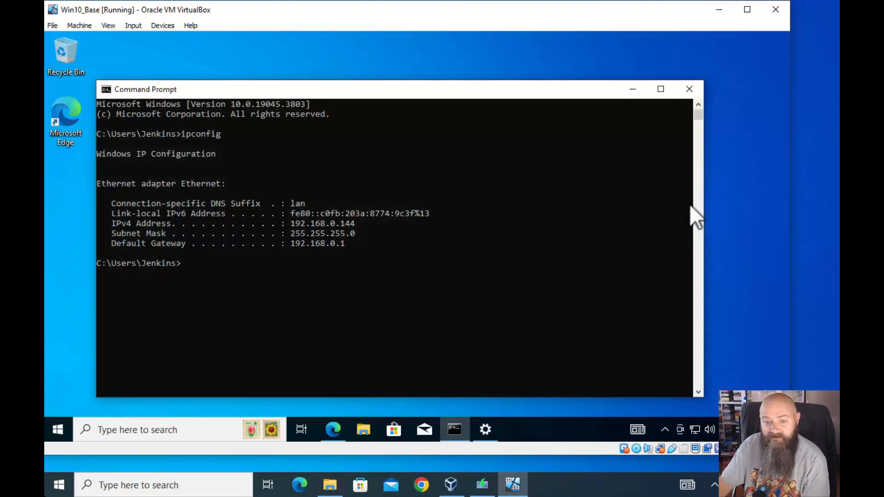